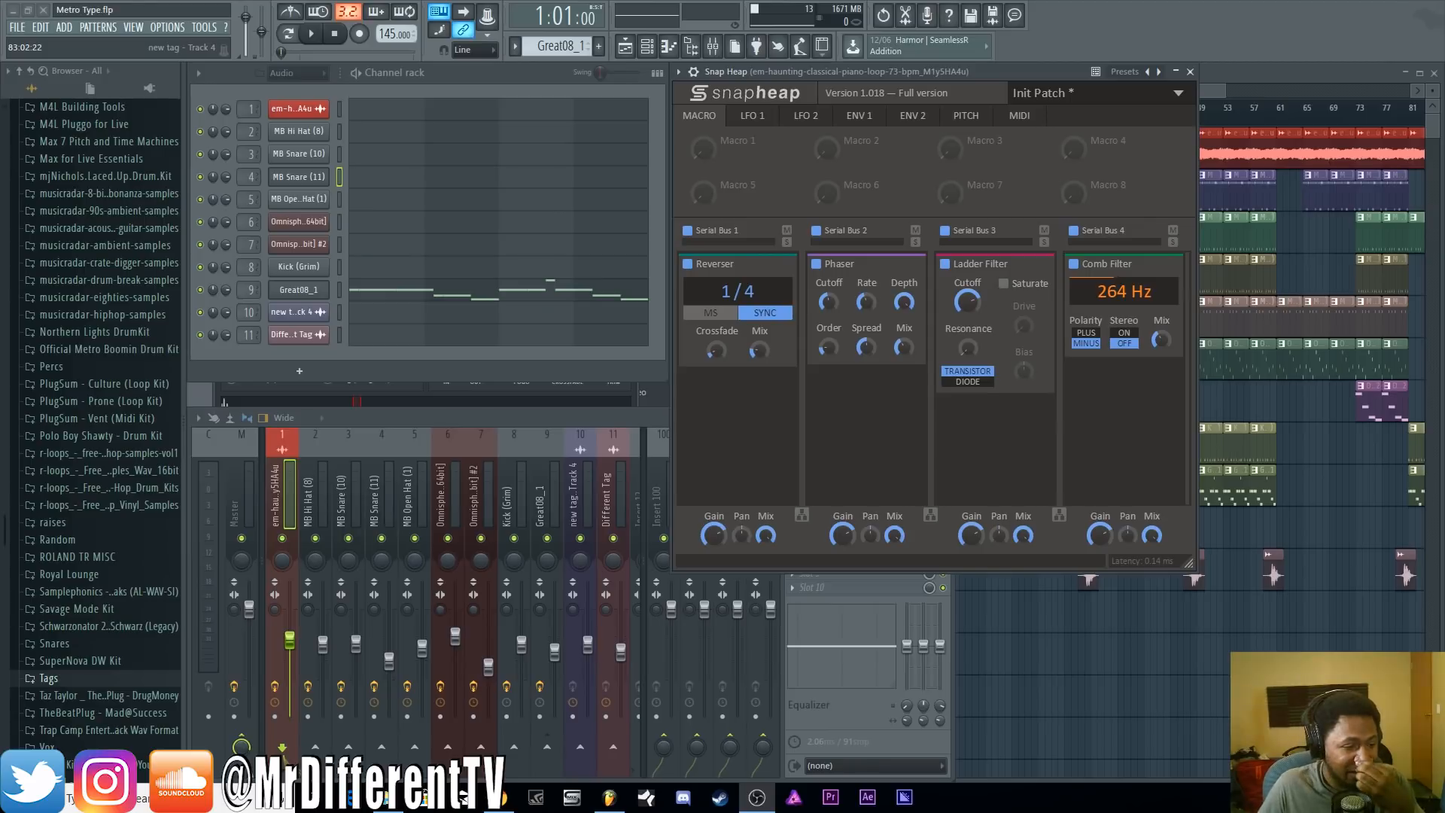
Switch to the browser and review the Kilohearts homepage's snapin deal and Snap Heap overview, leaving the browser minimized
{"action": "left_click", "coordinate": [499, 796]}
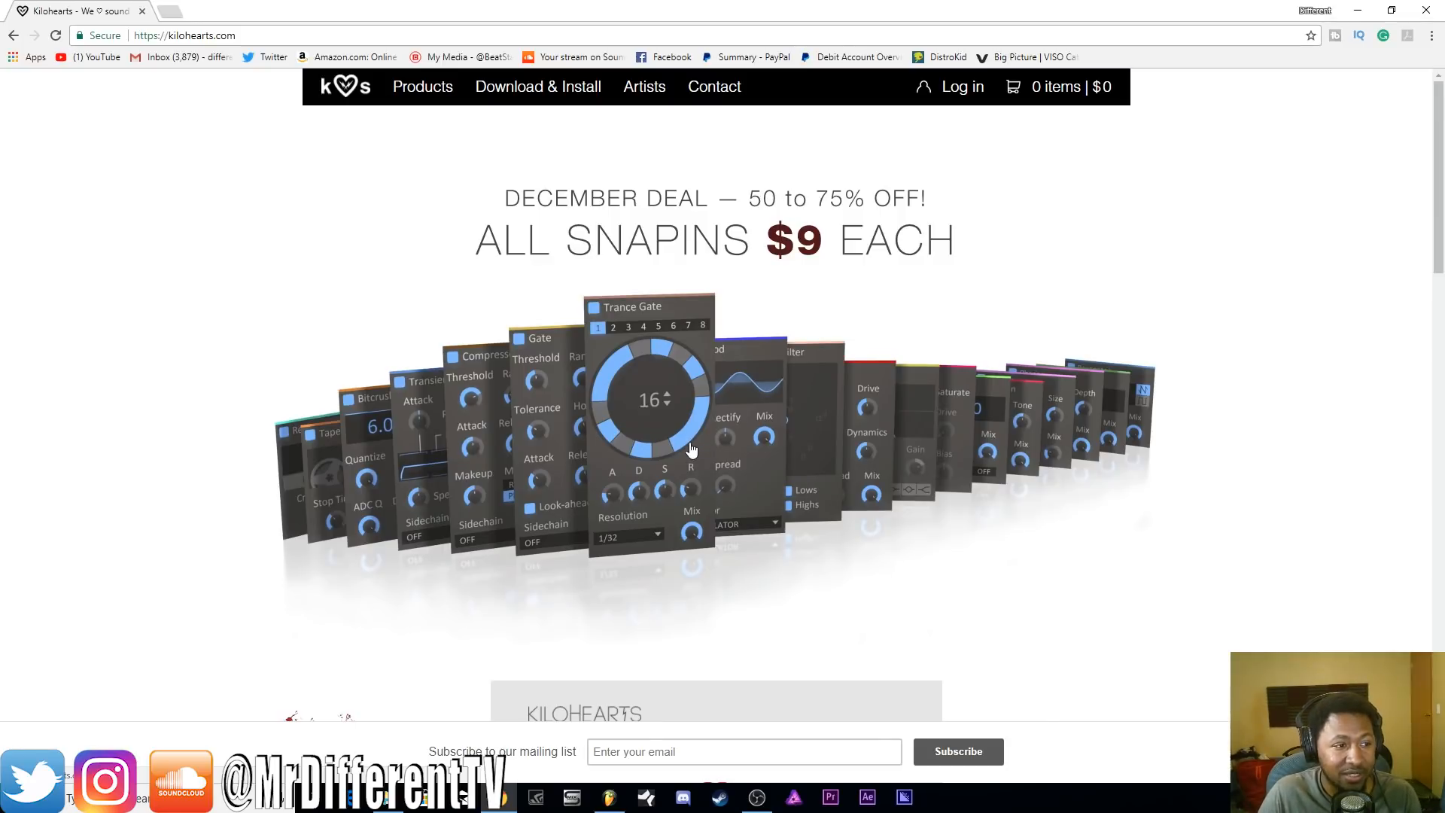
{"action": "scroll", "coordinate": [692, 450], "scroll_direction": "down", "scroll_amount": 2}
{"action": "scroll", "coordinate": [692, 450], "scroll_direction": "down", "scroll_amount": 12}
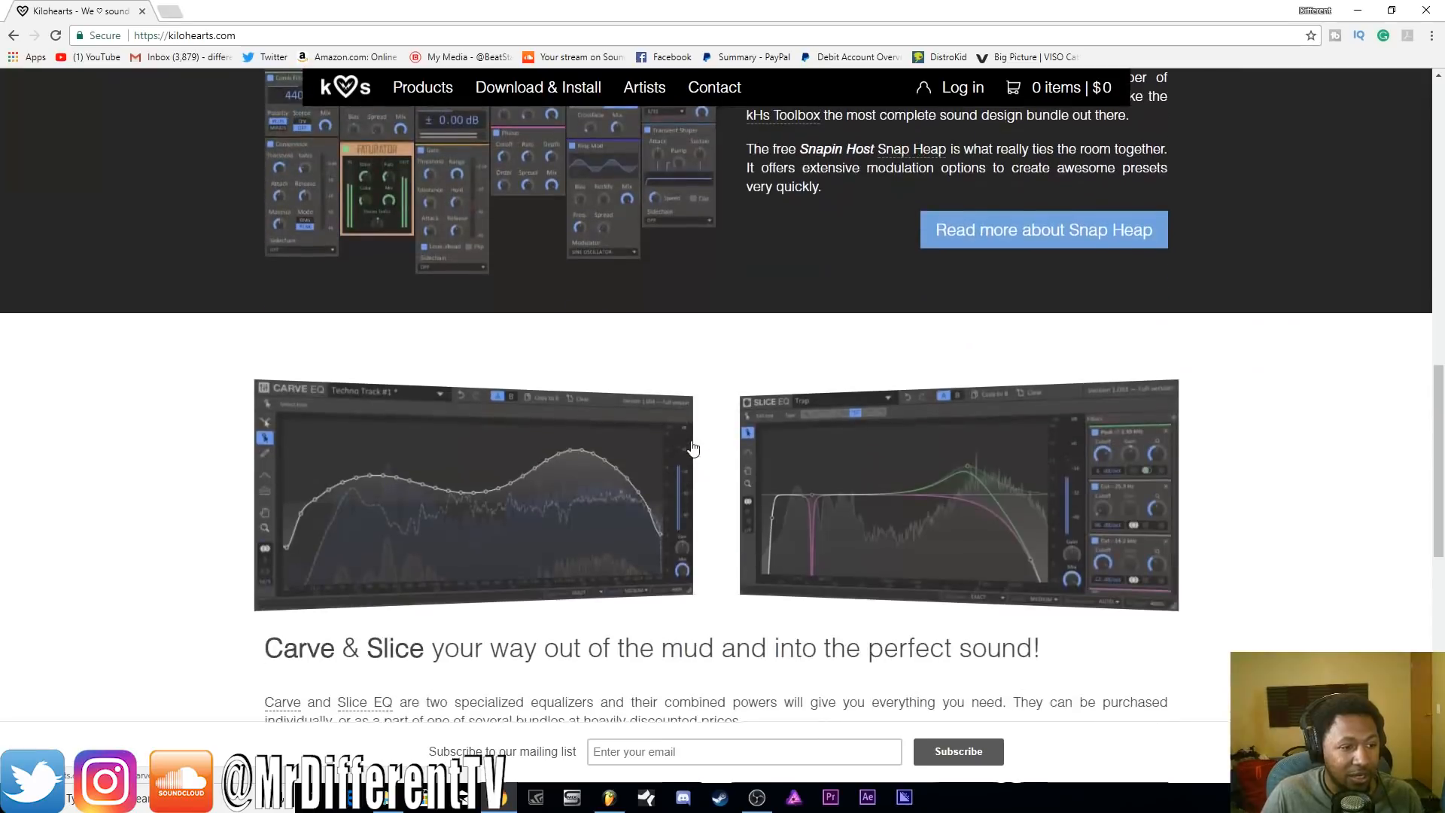
{"action": "scroll", "coordinate": [729, 436], "scroll_direction": "up", "scroll_amount": 4}
{"action": "scroll", "coordinate": [730, 429], "scroll_direction": "up", "scroll_amount": 3}
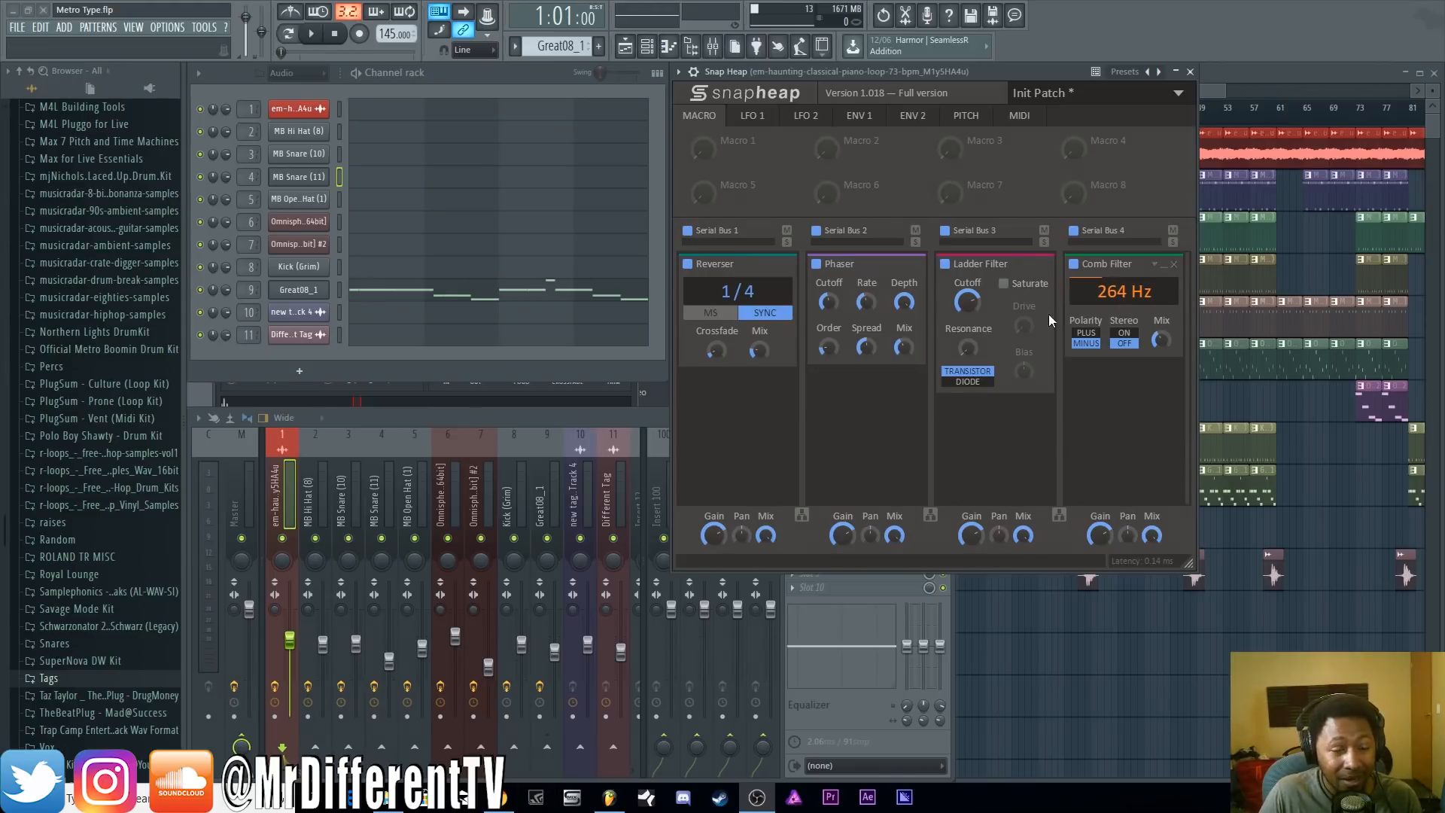
{"action": "left_click", "coordinate": [502, 799]}
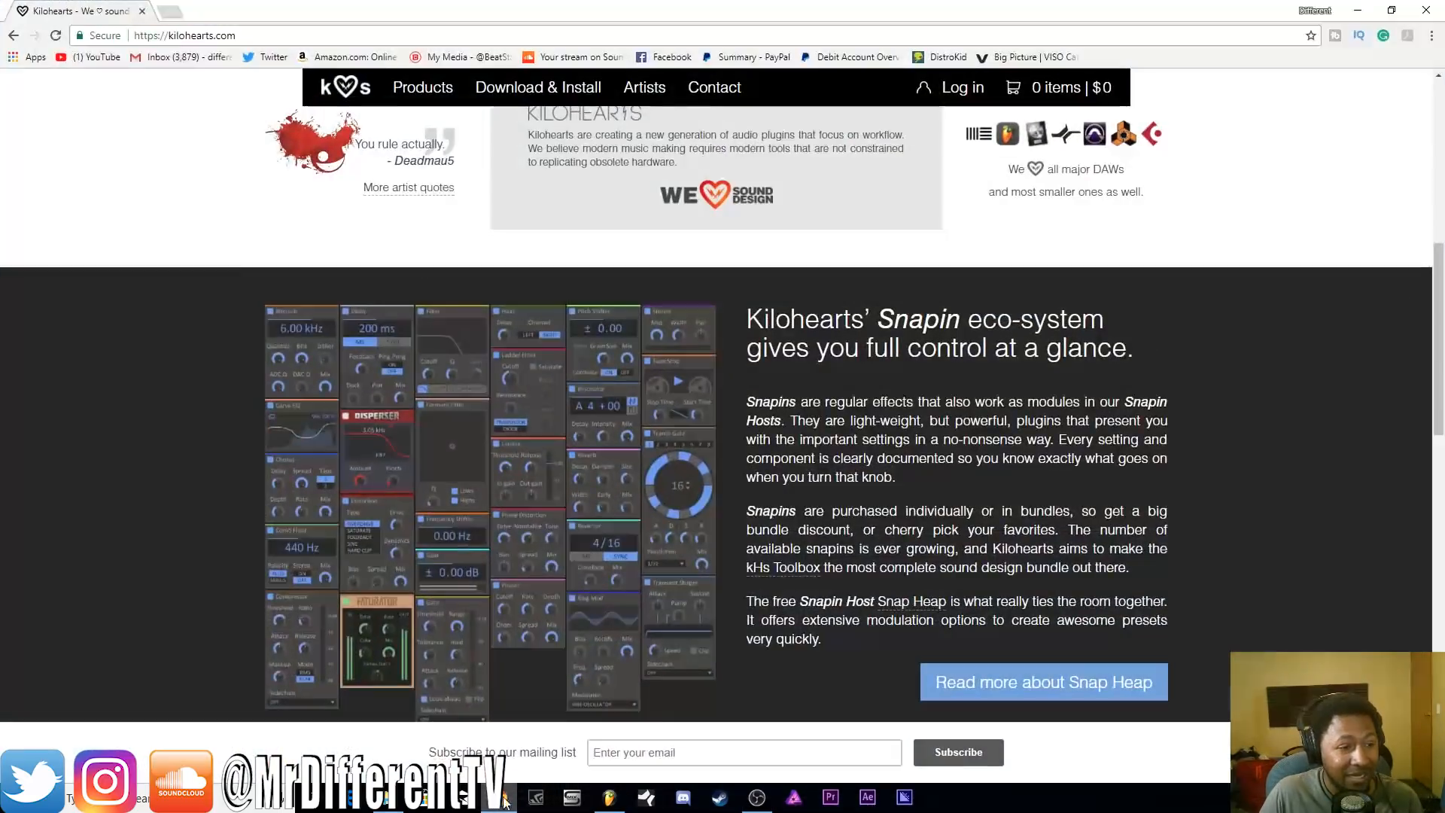
{"action": "scroll", "coordinate": [636, 572], "scroll_direction": "up", "scroll_amount": 8}
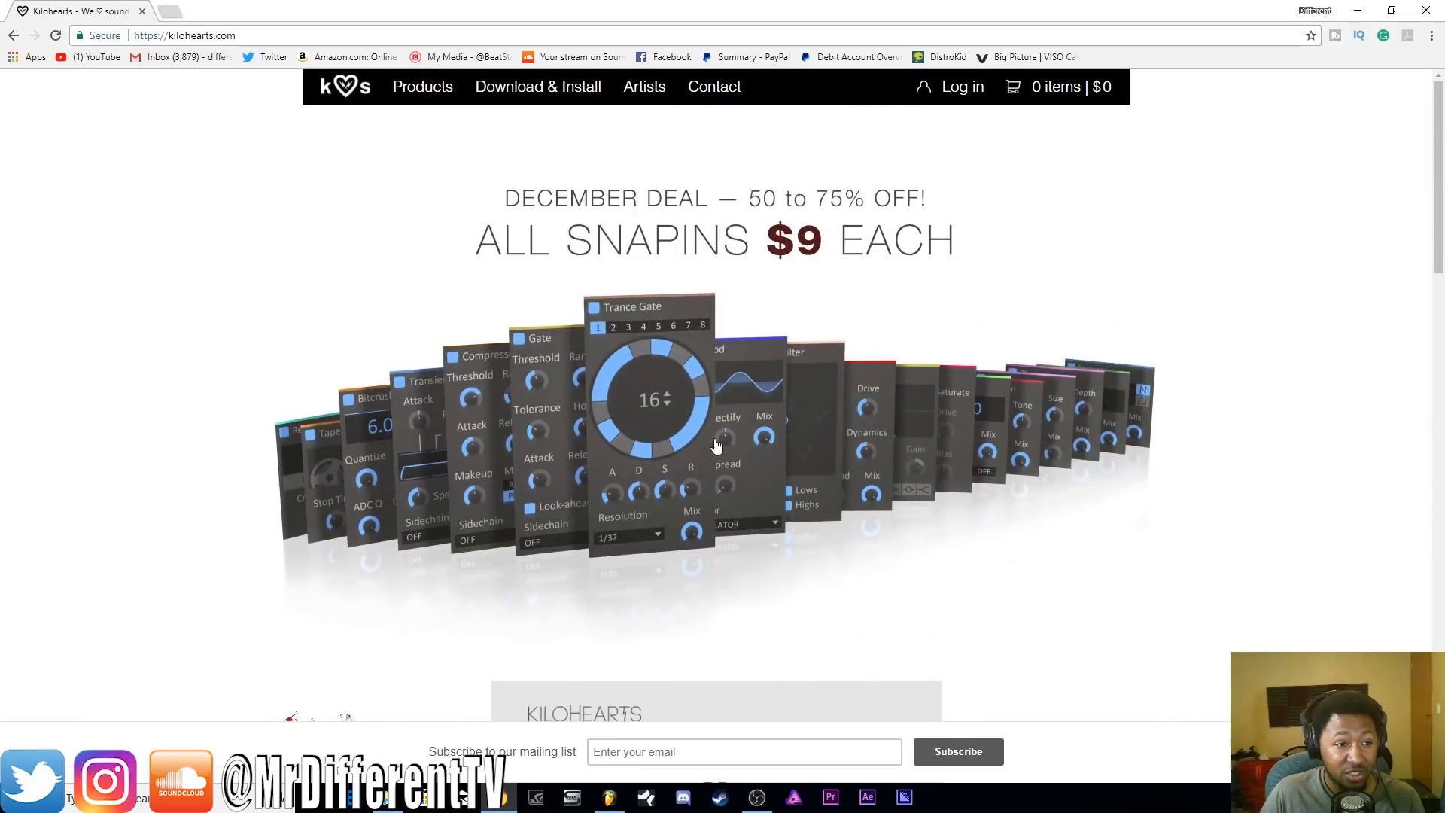
{"action": "left_click", "coordinate": [1357, 10]}
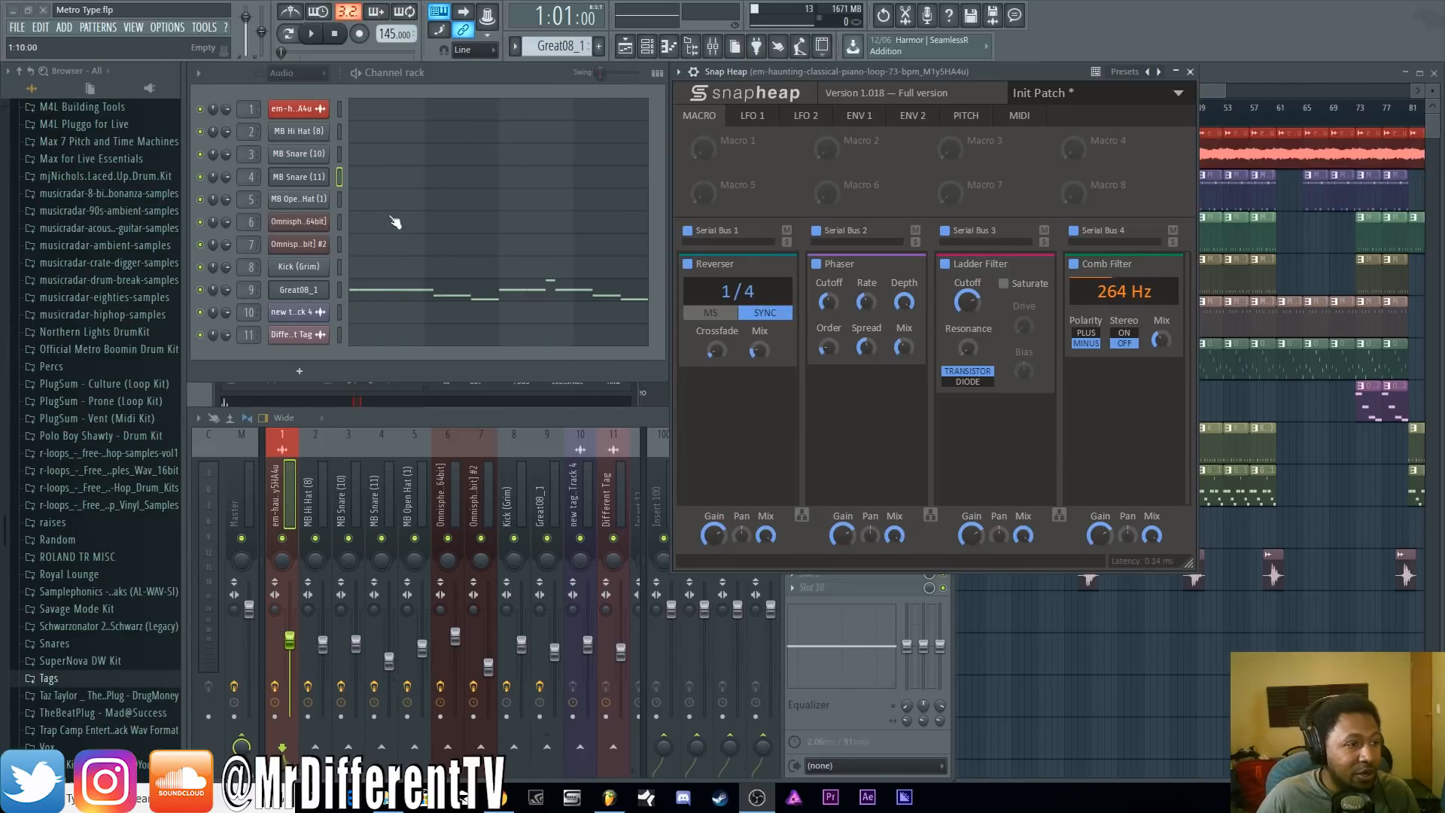
View the Distortion effect on the Great08_1 mixer channel and return to Snap Heap on the piano loop channel
{"action": "double_click", "coordinate": [248, 289]}
{"action": "left_click", "coordinate": [817, 457]}
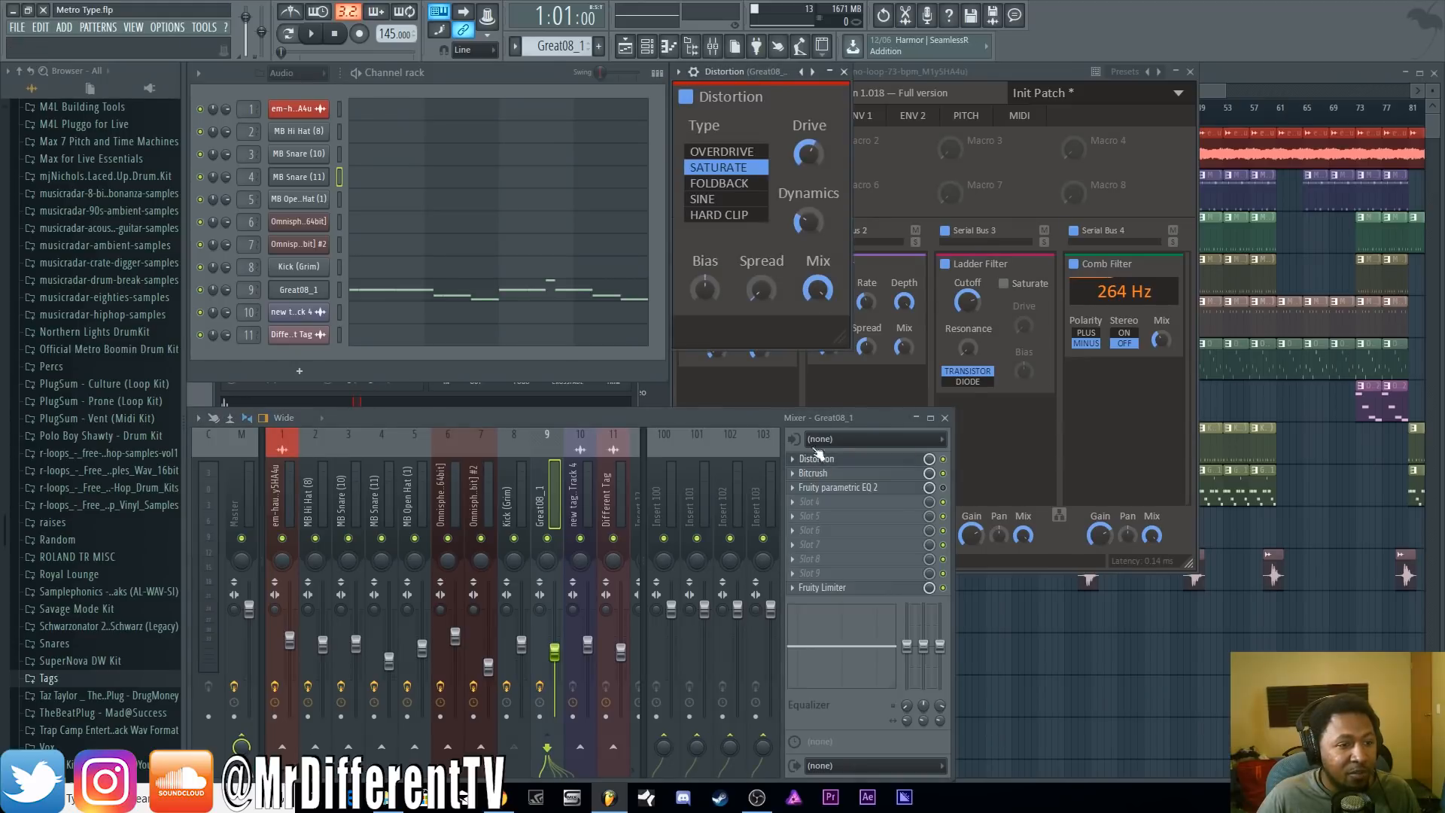
{"action": "left_click_drag", "start_coordinate": [786, 75], "coordinate": [787, 130]}
{"action": "left_click", "coordinate": [847, 126]}
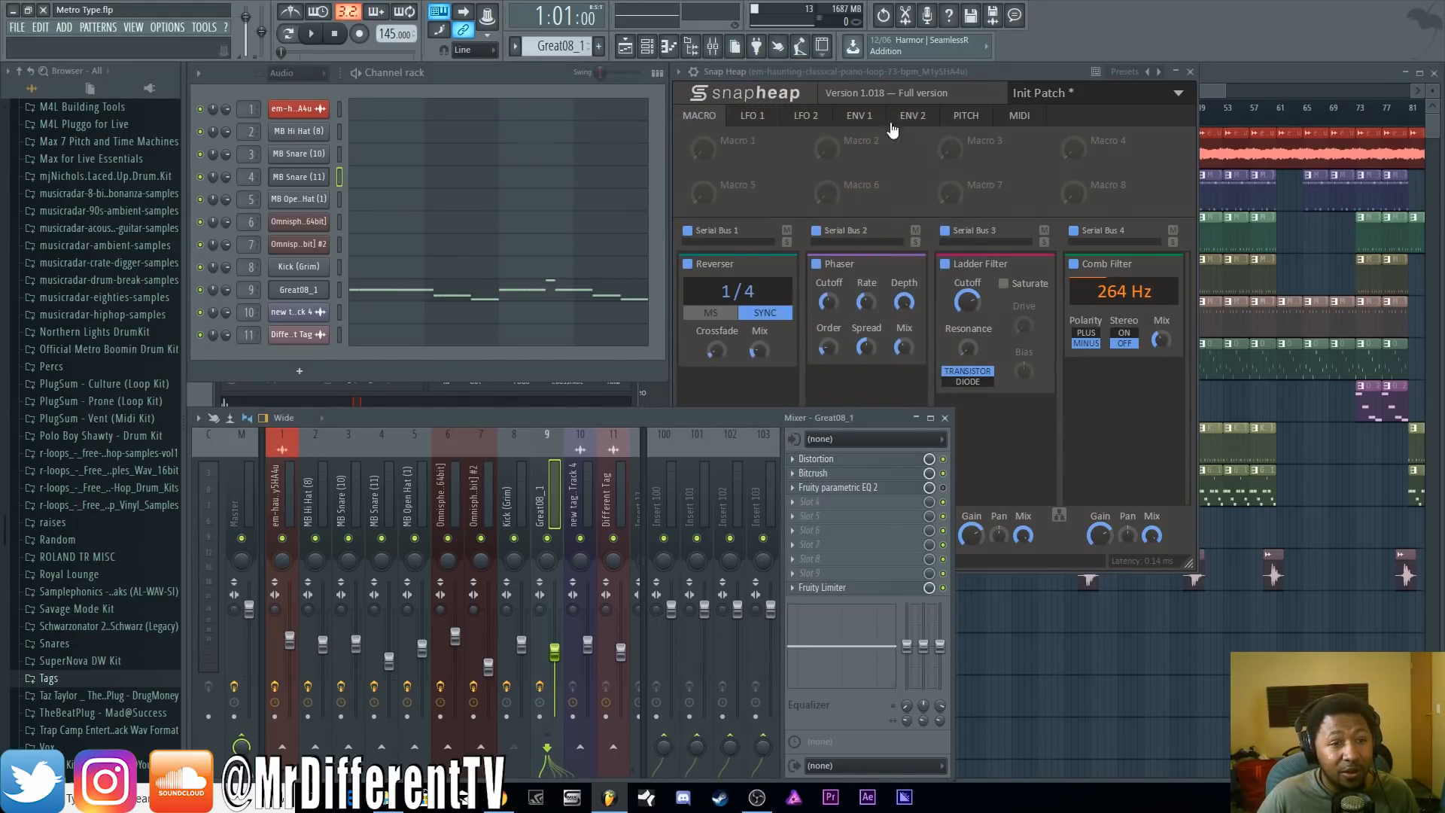
{"action": "left_click", "coordinate": [1054, 77]}
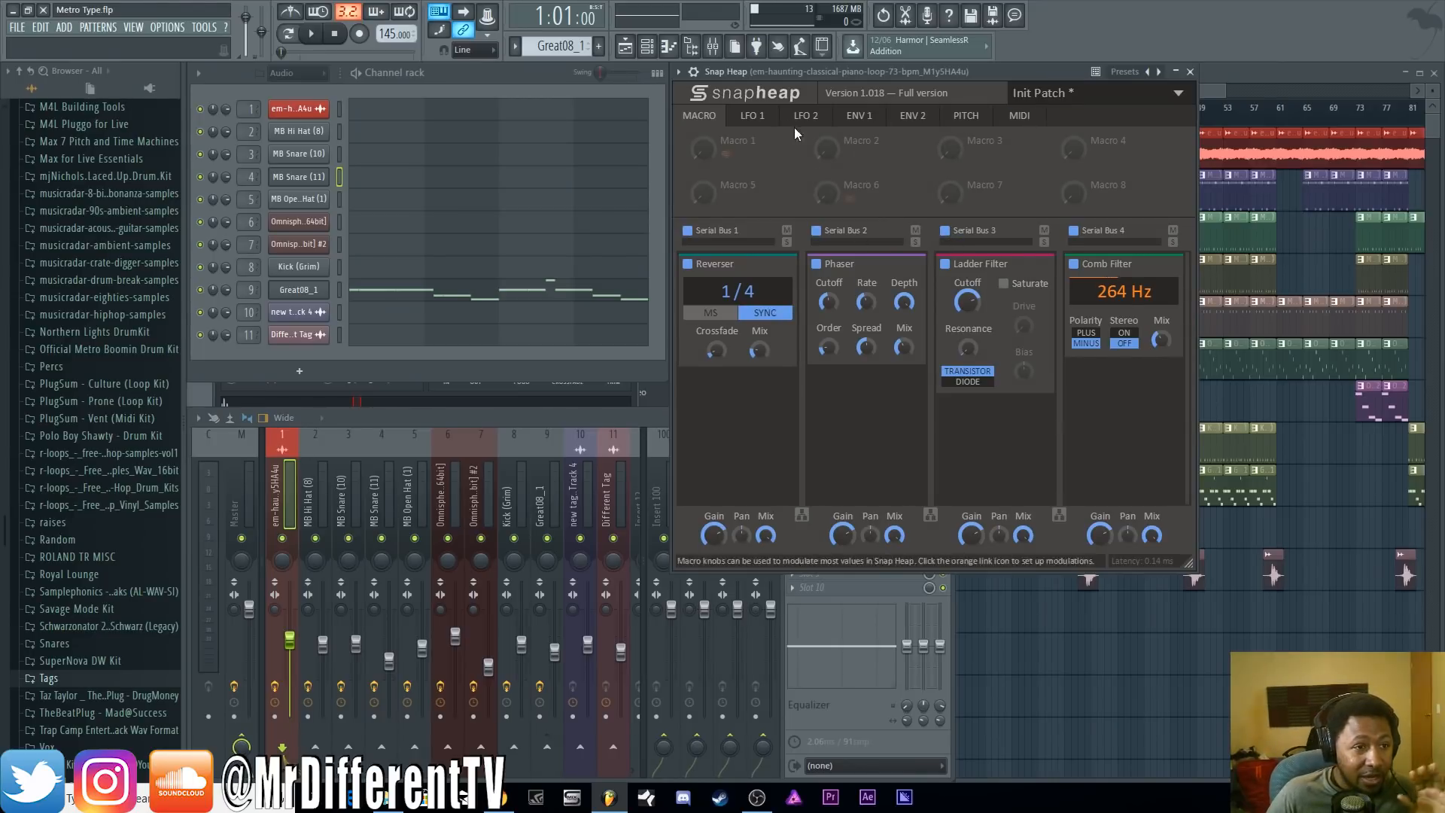
Look through Snap Heap's envelope, pitch, MIDI and macro modulators and the list of snapins available for Serial Bus 1
{"action": "left_click", "coordinate": [969, 117]}
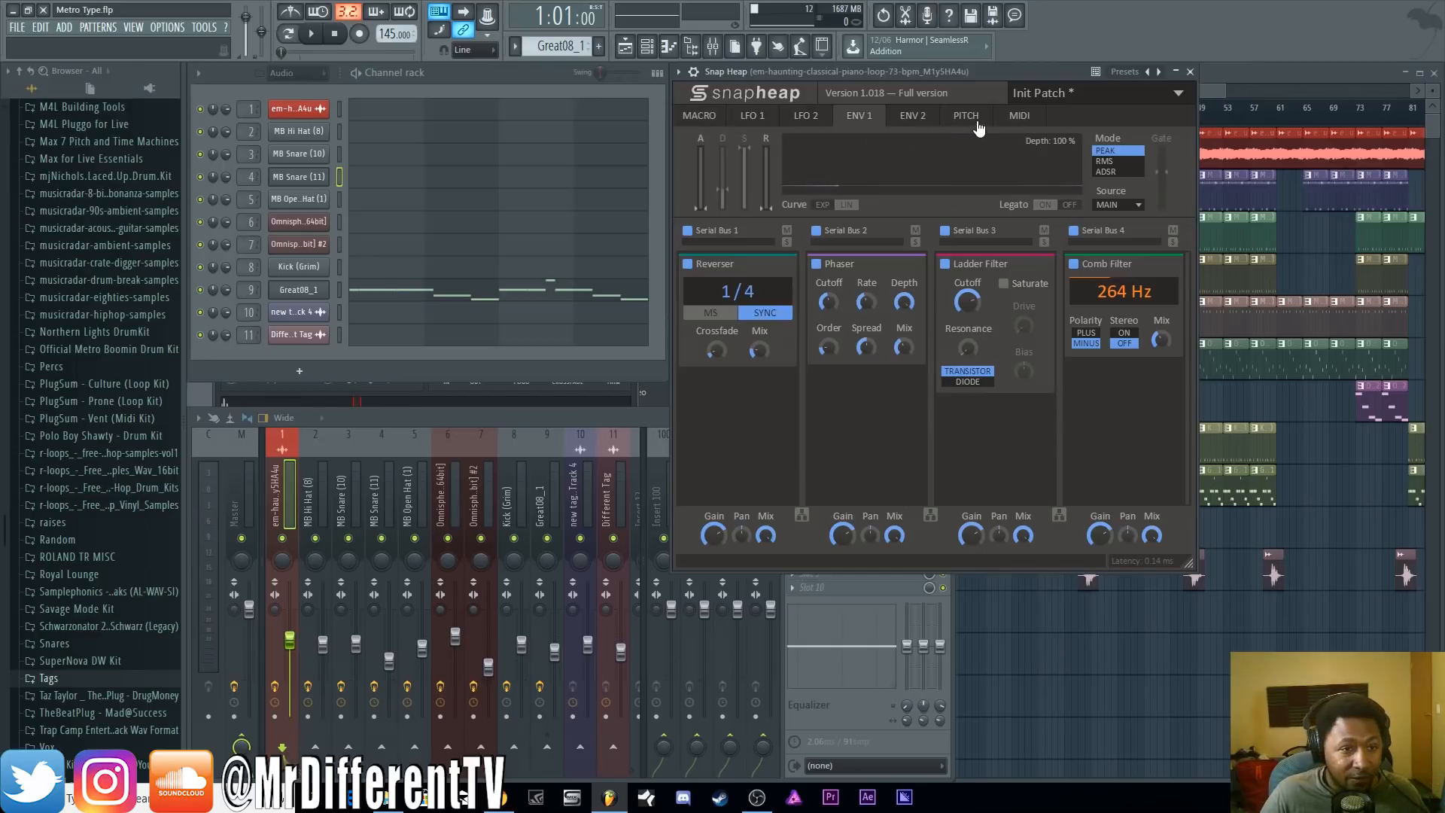
{"action": "left_click", "coordinate": [1020, 119]}
{"action": "left_click", "coordinate": [711, 121]}
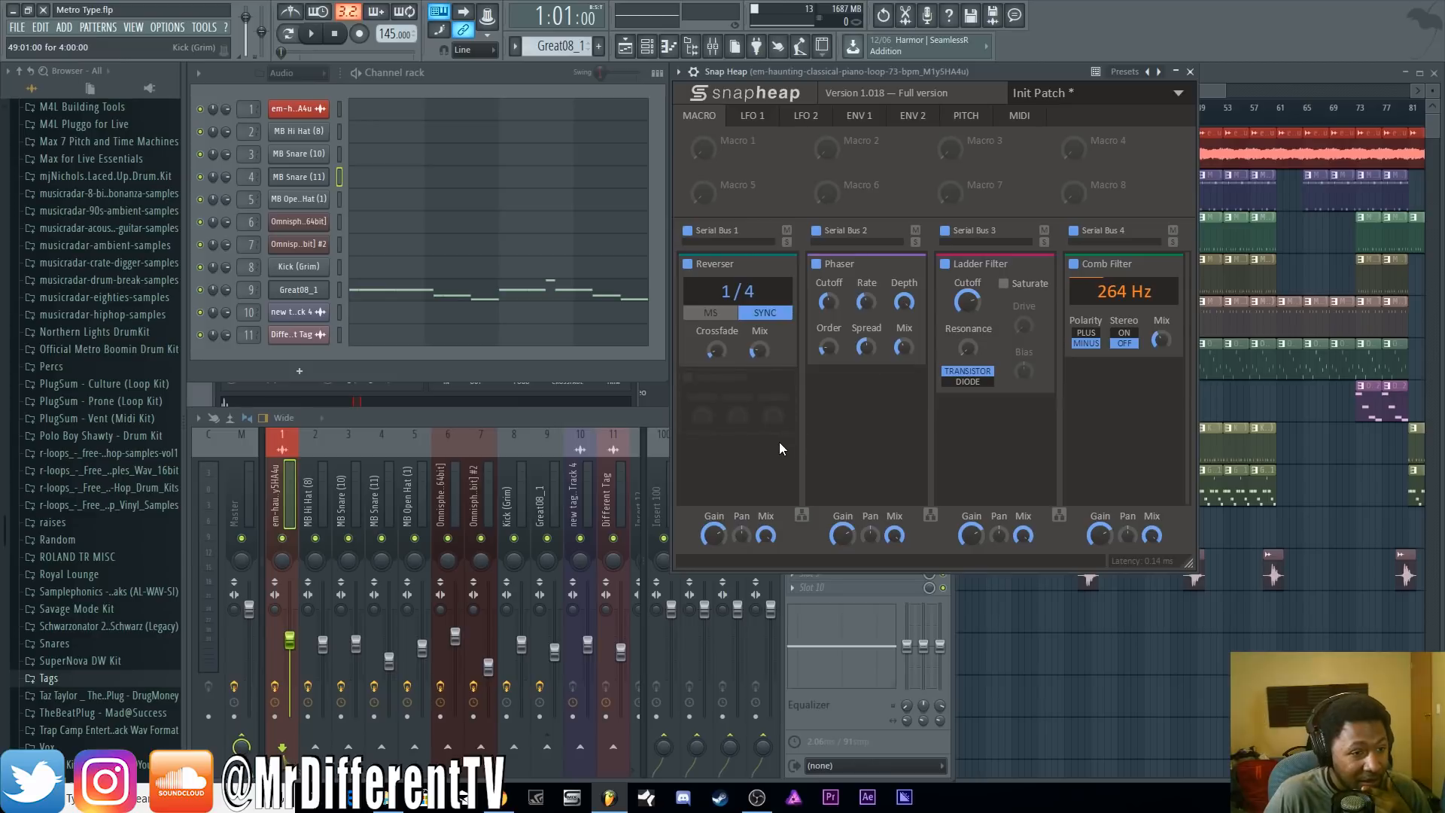
{"action": "left_click", "coordinate": [738, 390]}
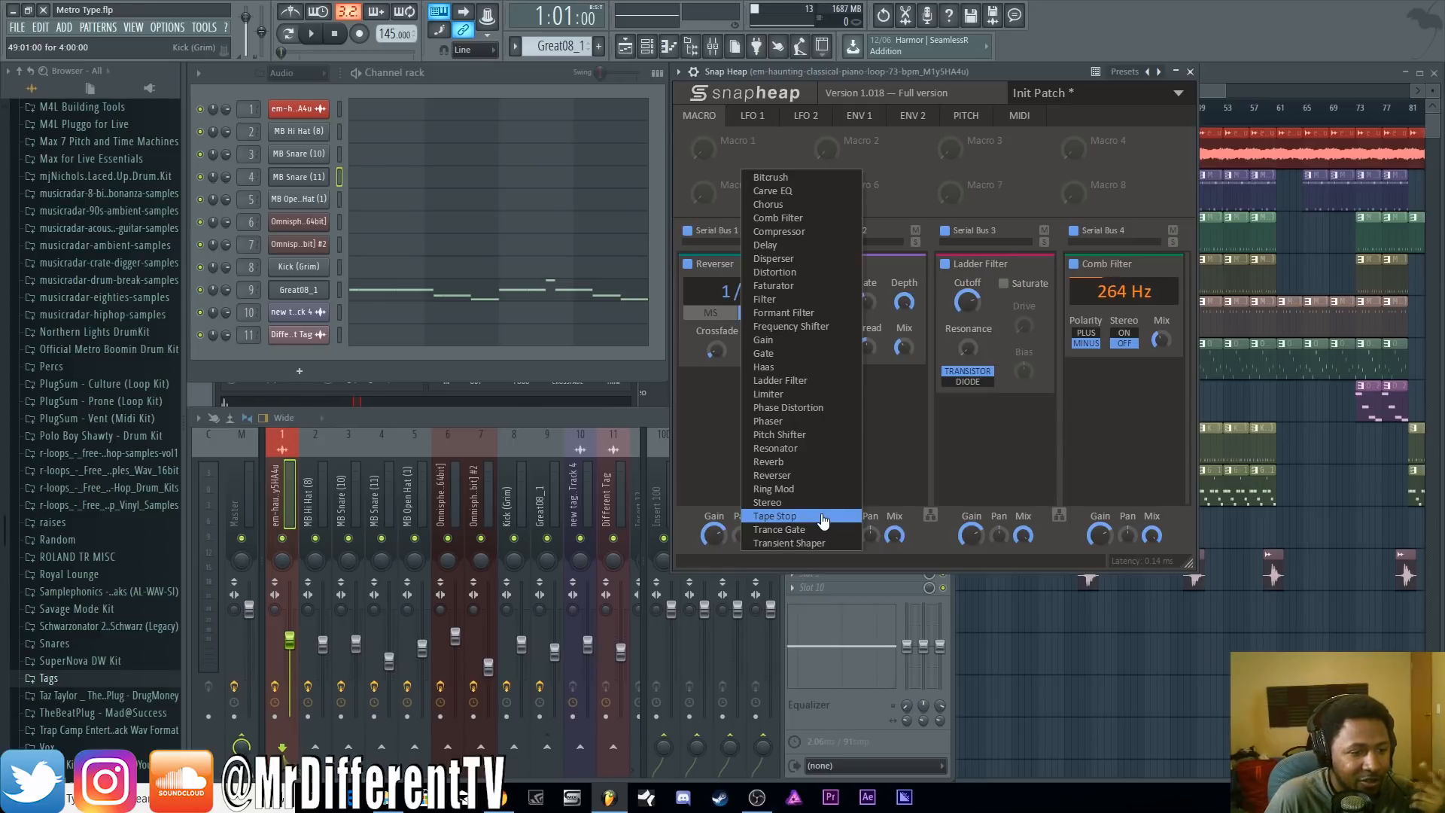
{"action": "left_click", "coordinate": [933, 527]}
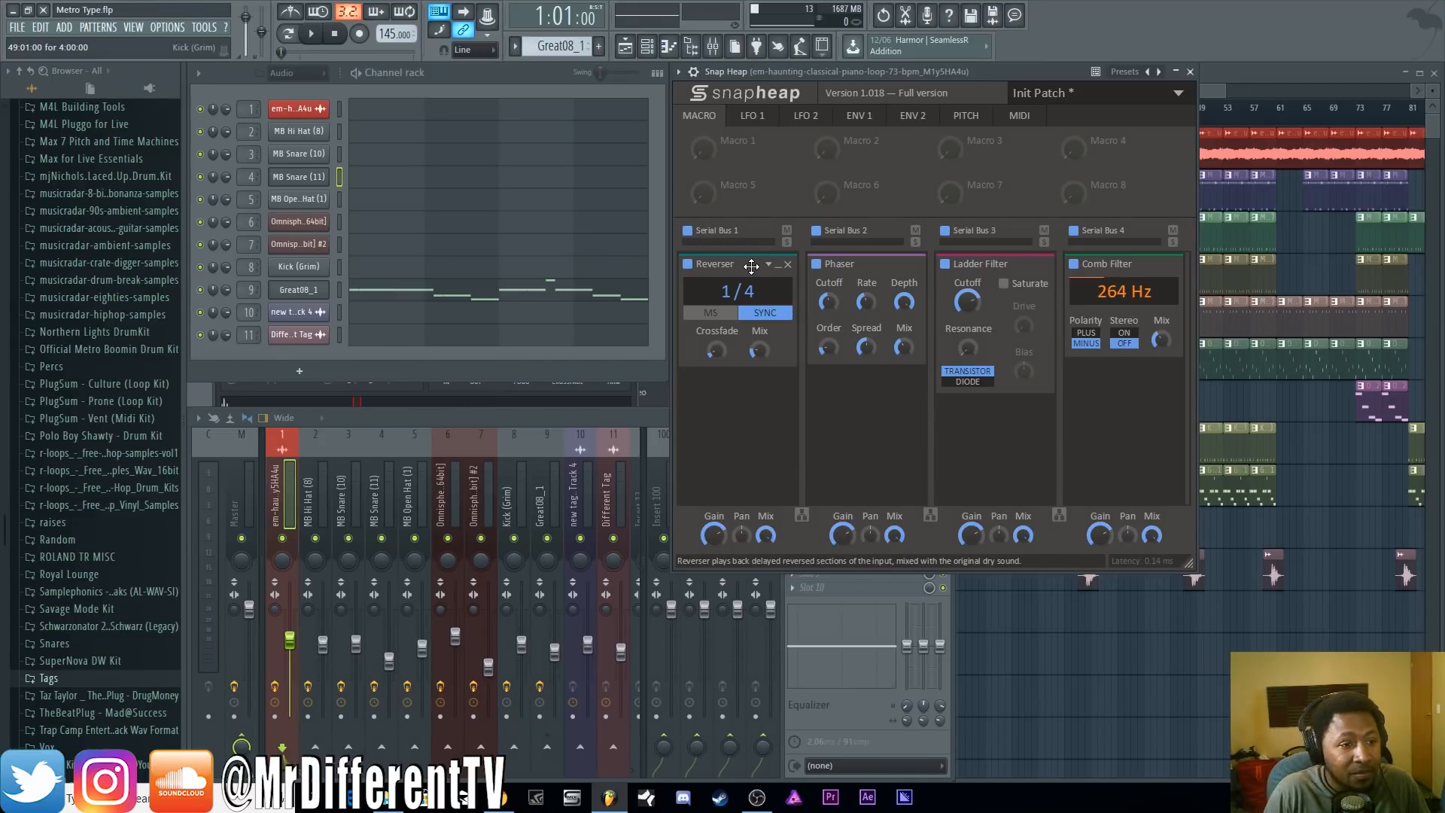
Disable the Phaser and Comb Filter snapins, and solo the piano loop track in the playlist before reopening Snap Heap
{"action": "left_click", "coordinate": [815, 263]}
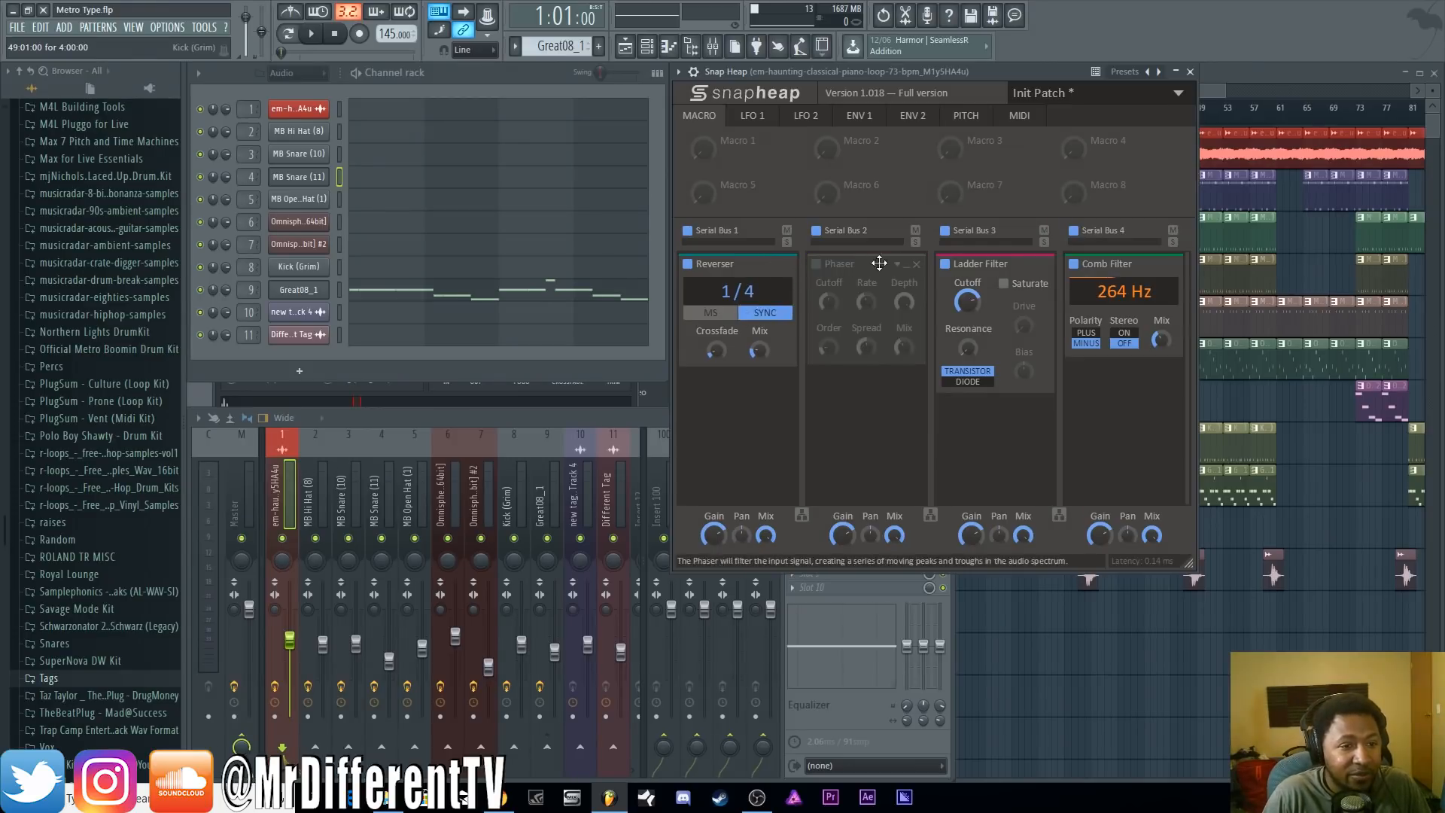
{"action": "left_click", "coordinate": [1074, 263]}
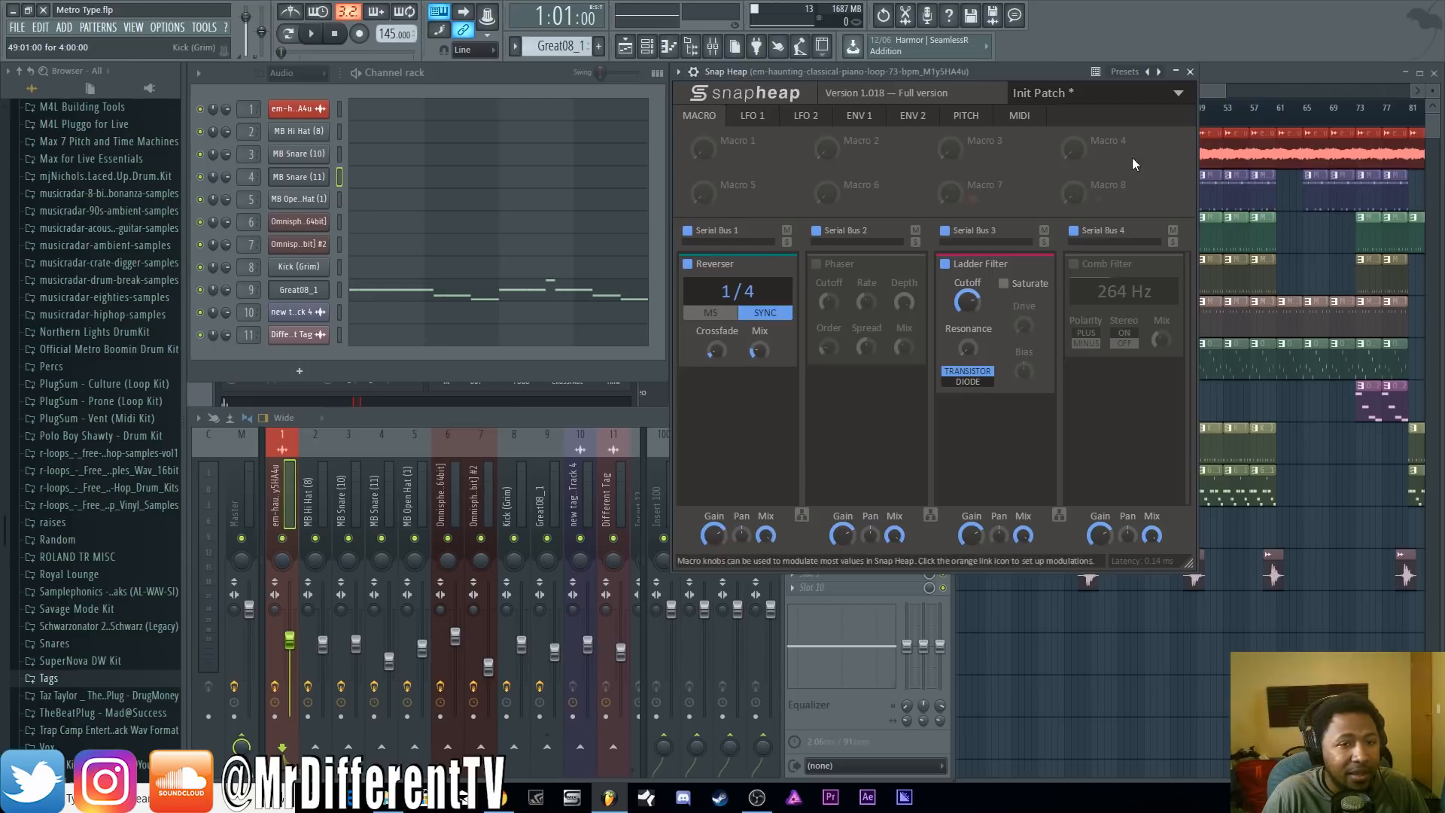
{"action": "left_click", "coordinate": [1190, 71]}
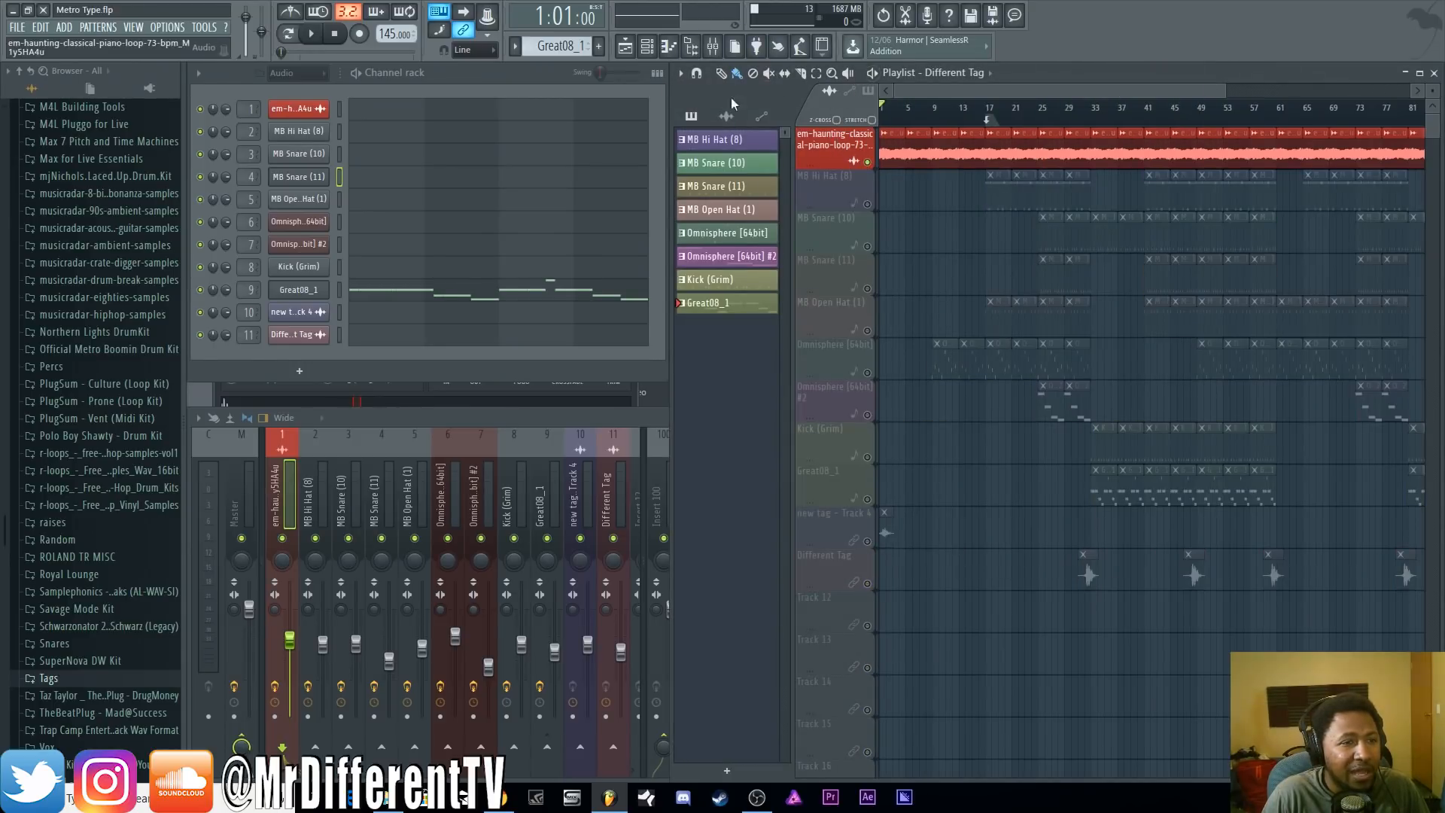
{"action": "left_click", "coordinate": [712, 46]}
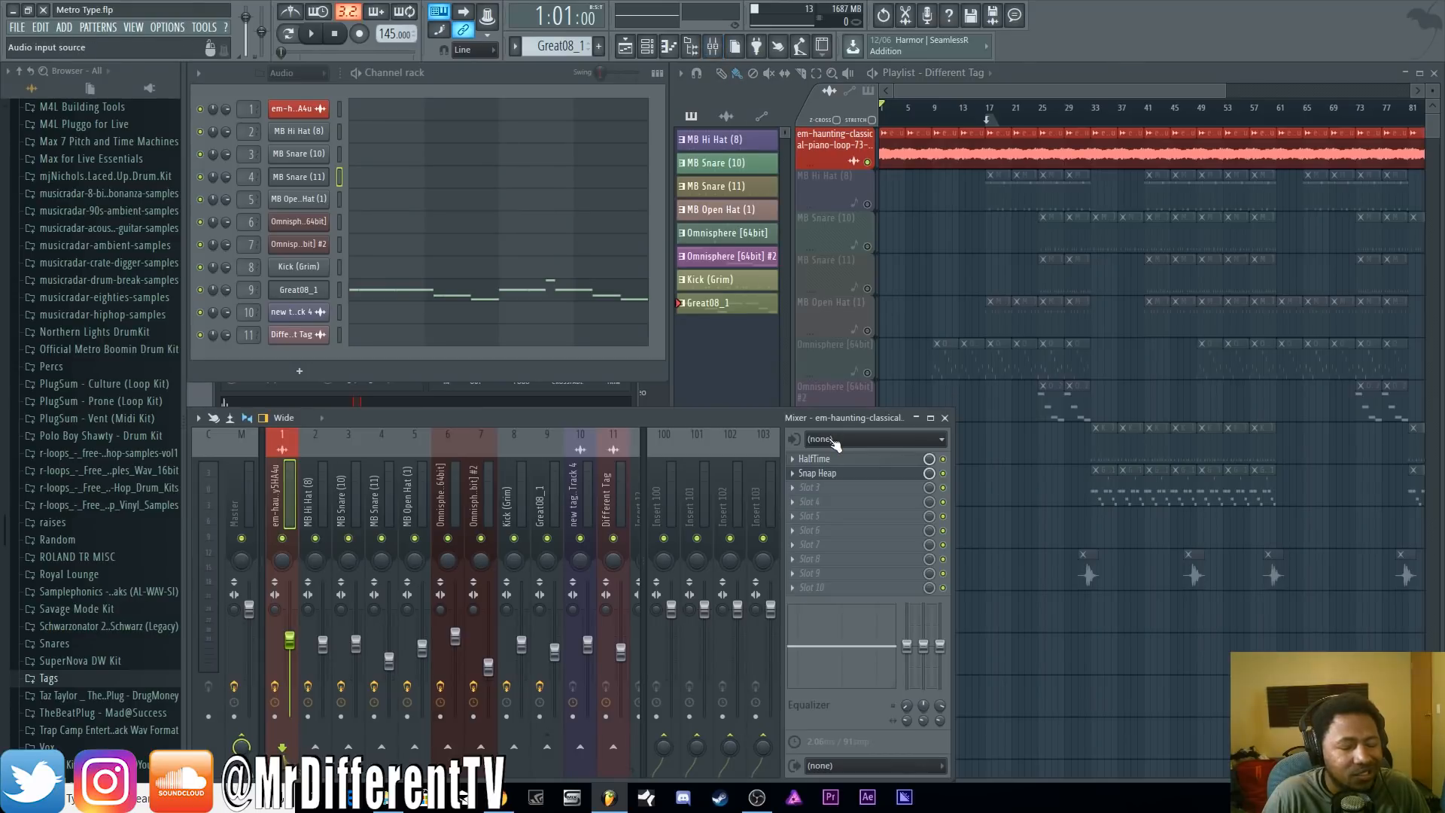
{"action": "left_click", "coordinate": [856, 477]}
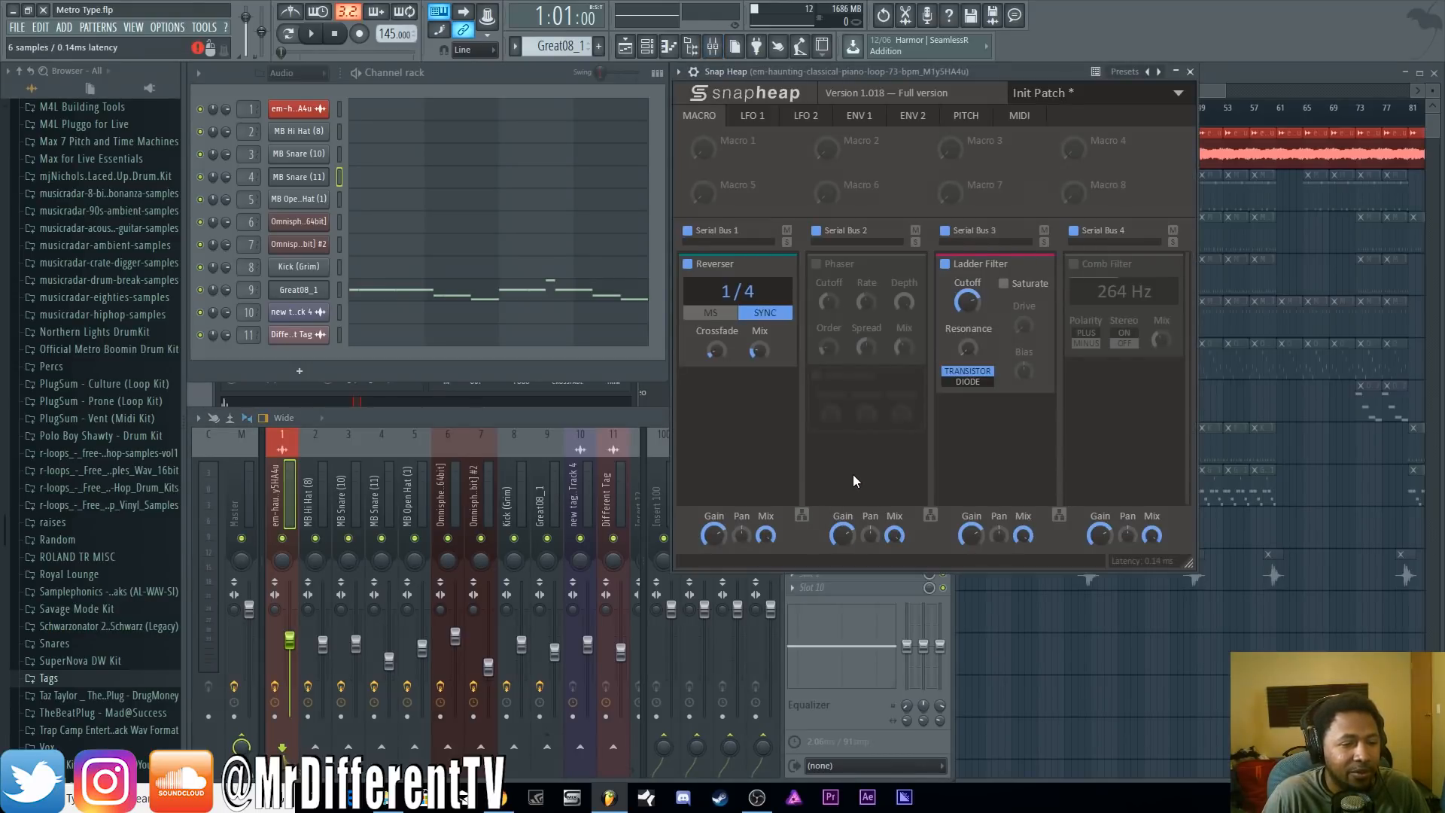
Disable the Reverser and Ladder Filter snapins and play the piano loop without effects
{"action": "left_click", "coordinate": [688, 265]}
{"action": "key", "text": "space"}
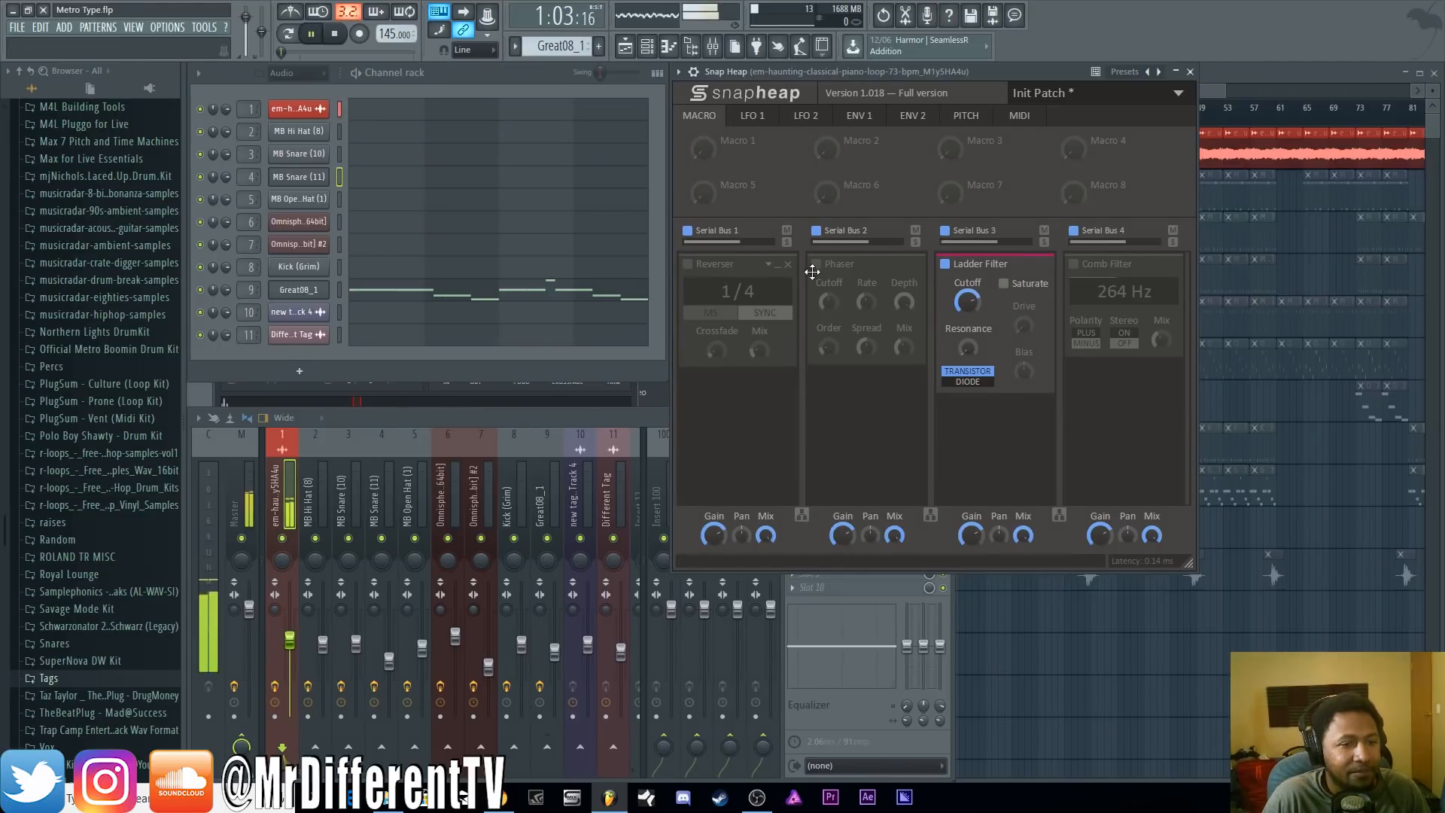
{"action": "left_click", "coordinate": [944, 264]}
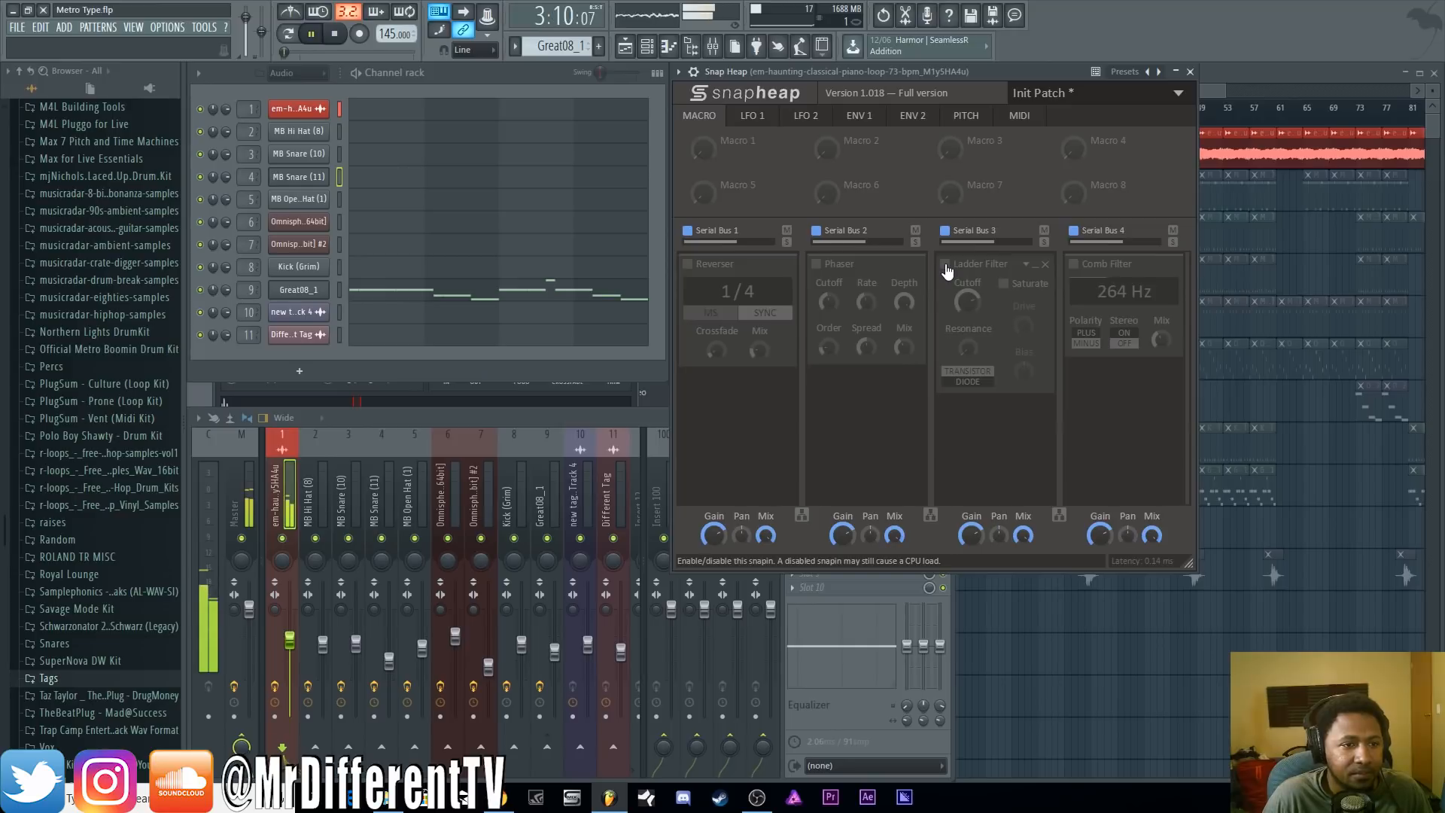
{"action": "key", "text": "space"}
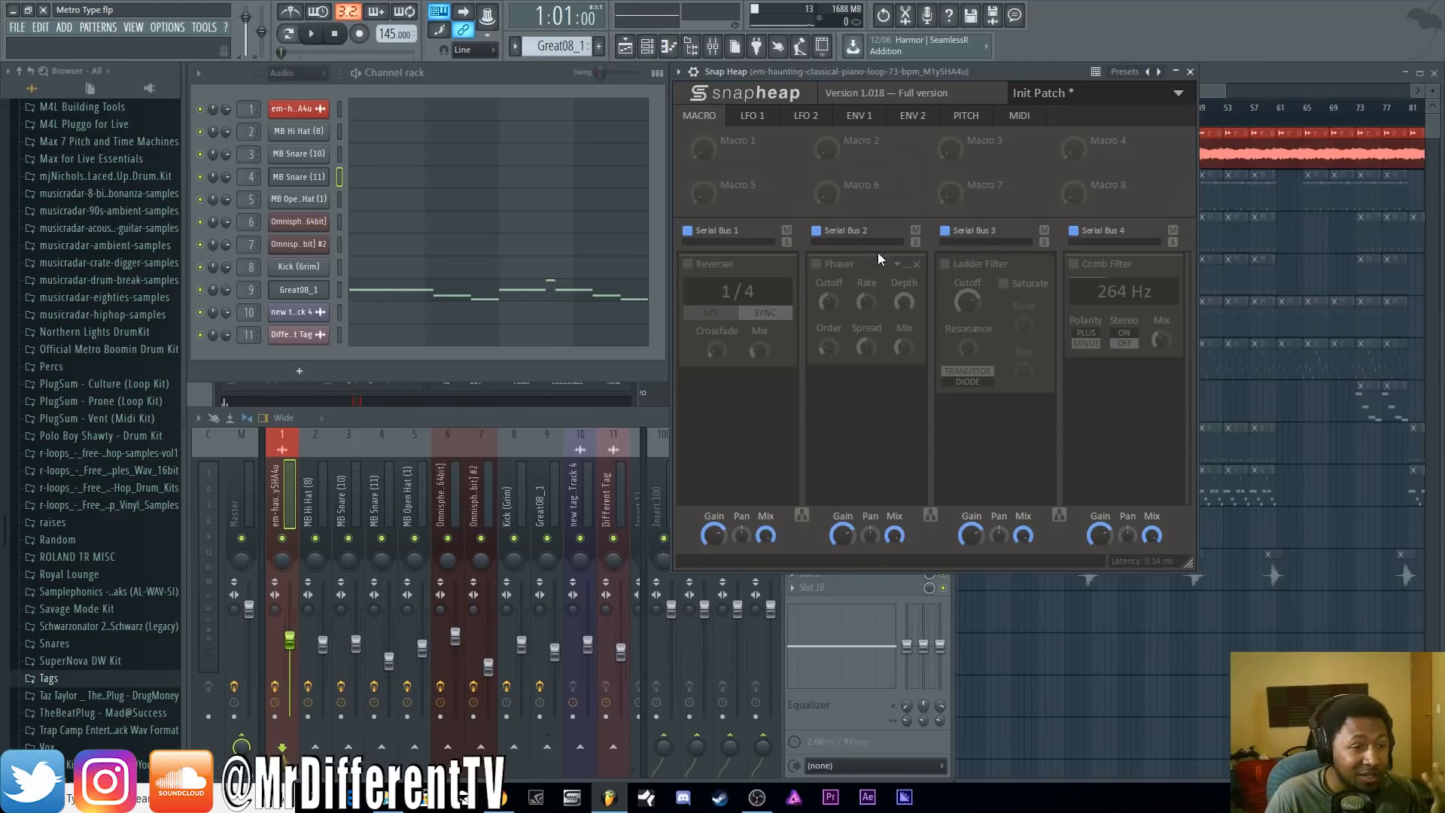
Enable the Reverser snapin on Serial Bus 1 and audition the piano loop with it
{"action": "left_click", "coordinate": [687, 265]}
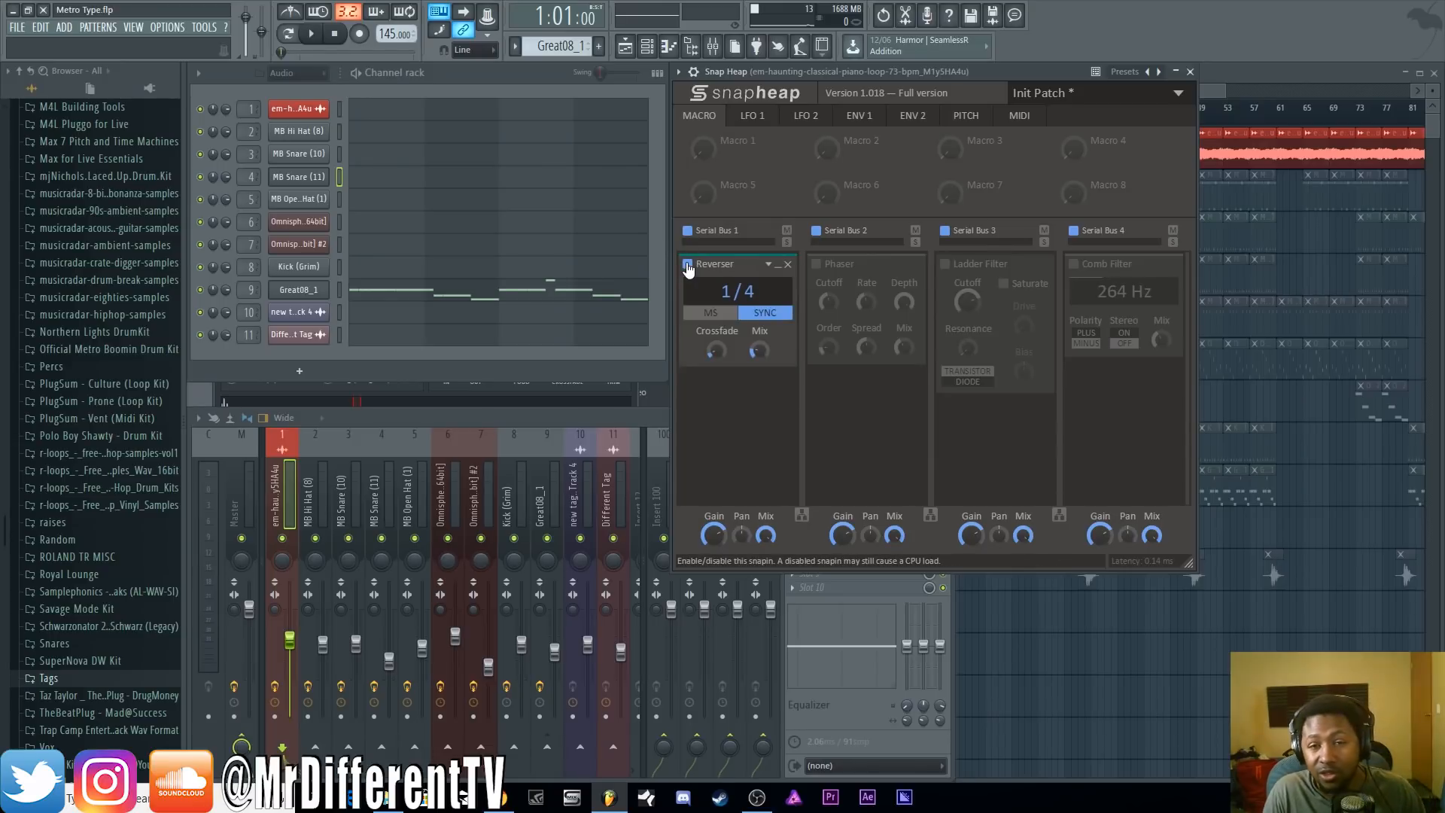
{"action": "key", "text": "space"}
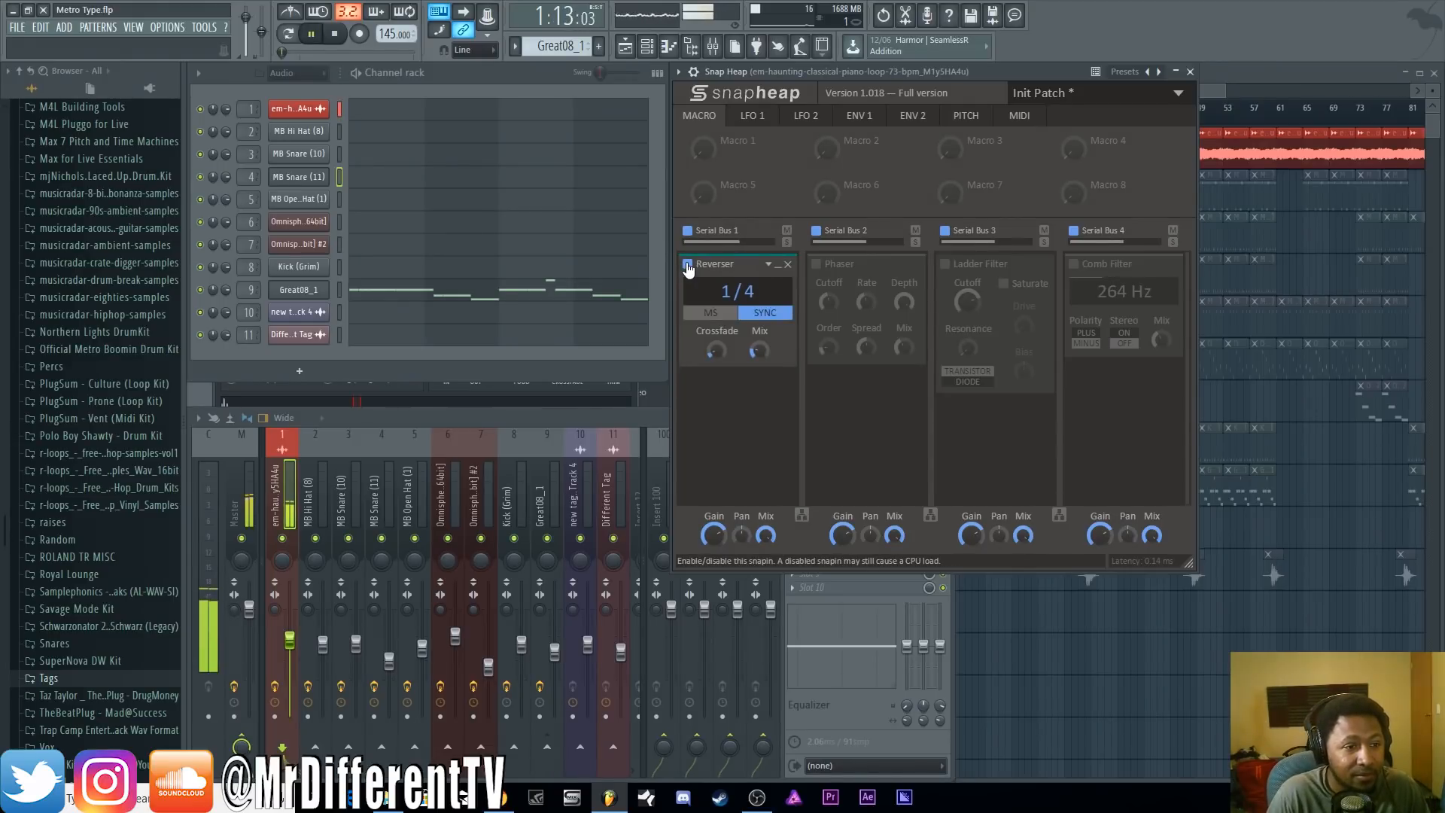
{"action": "key", "text": "space"}
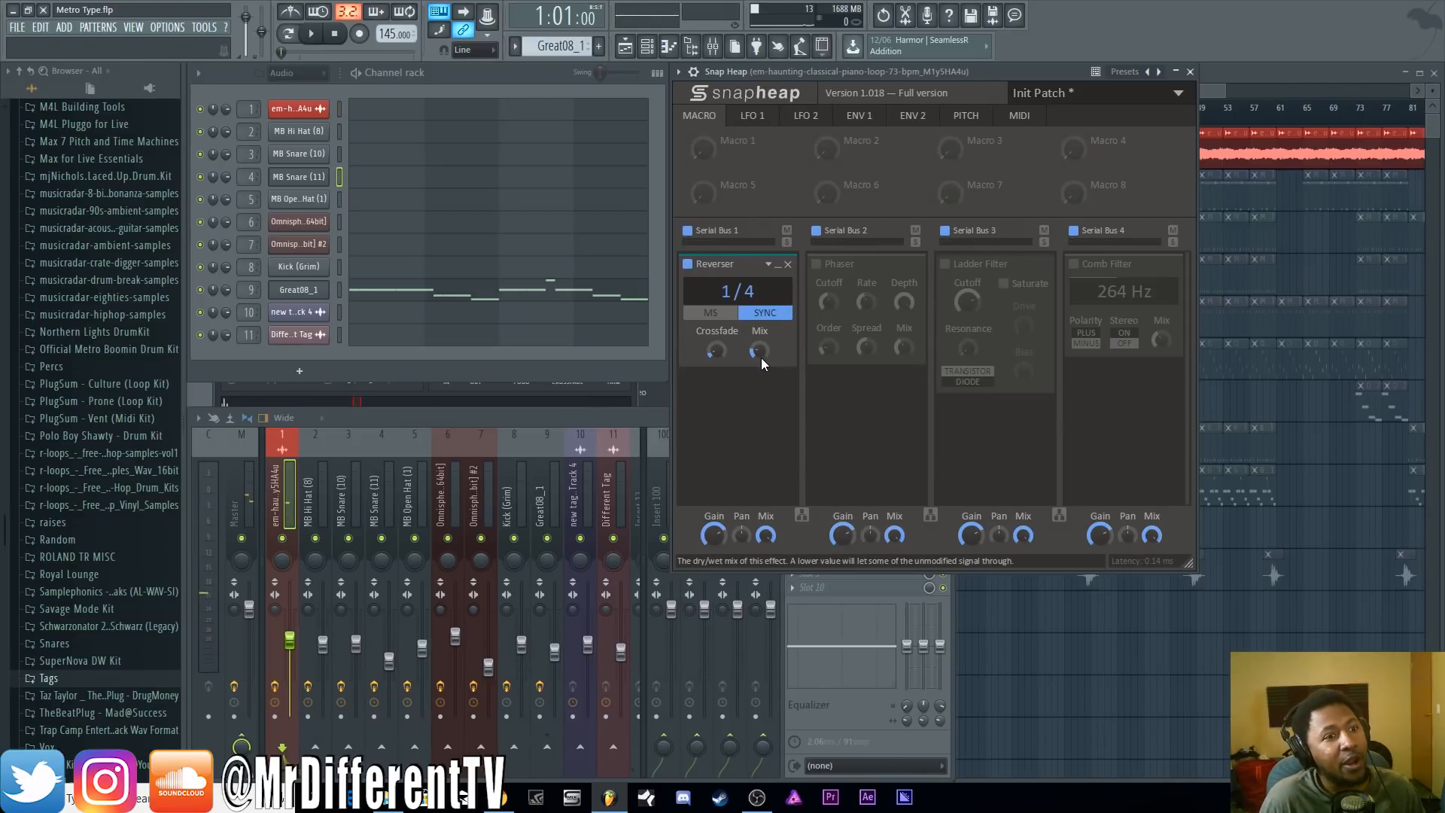
Play the piano loop while raising the Reverser's Mix to about 45 % and lowering it again
{"action": "left_click", "coordinate": [757, 348]}
{"action": "key", "text": "space"}
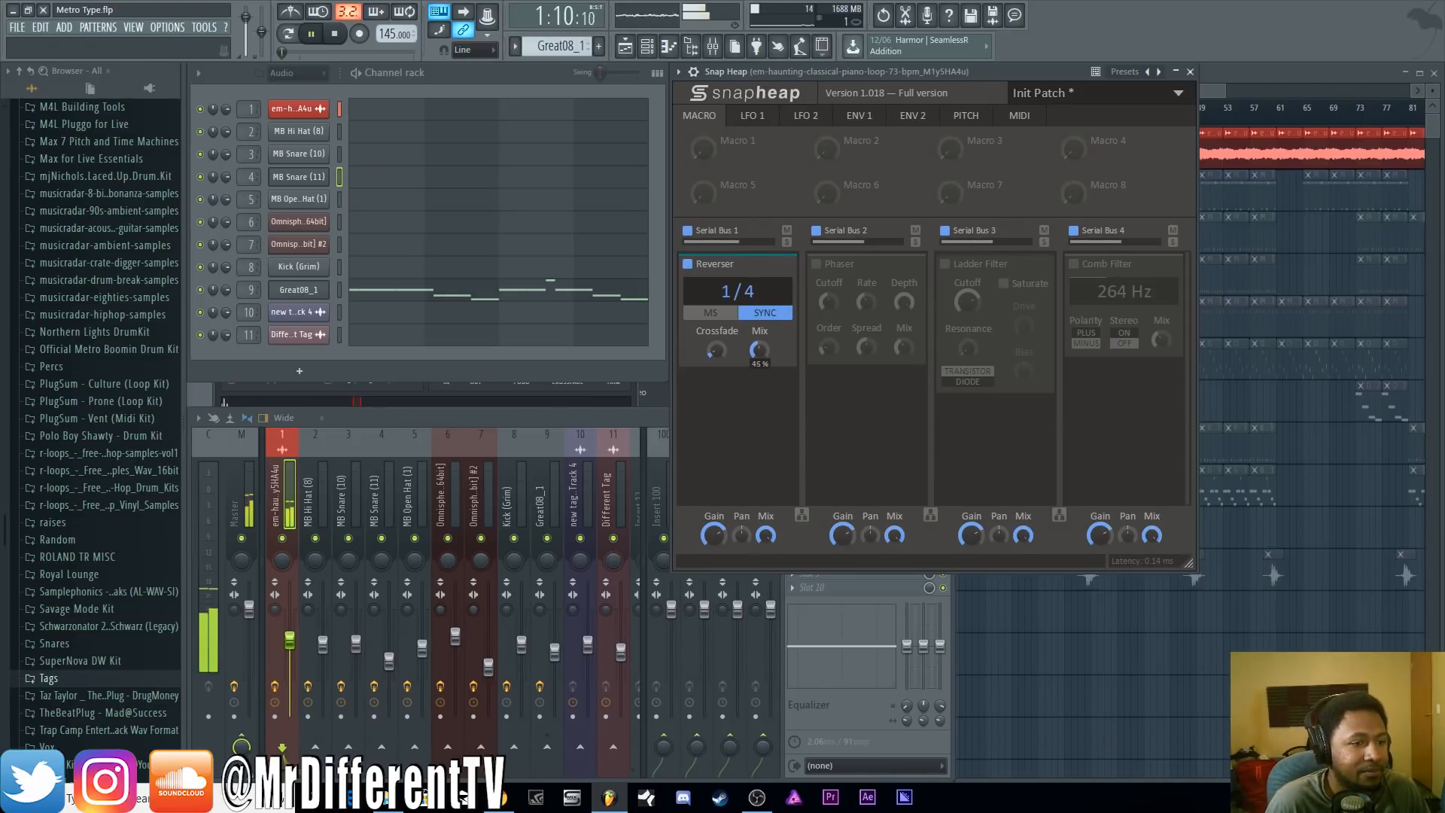
{"action": "left_click_drag", "start_coordinate": [759, 349], "coordinate": [759, 374]}
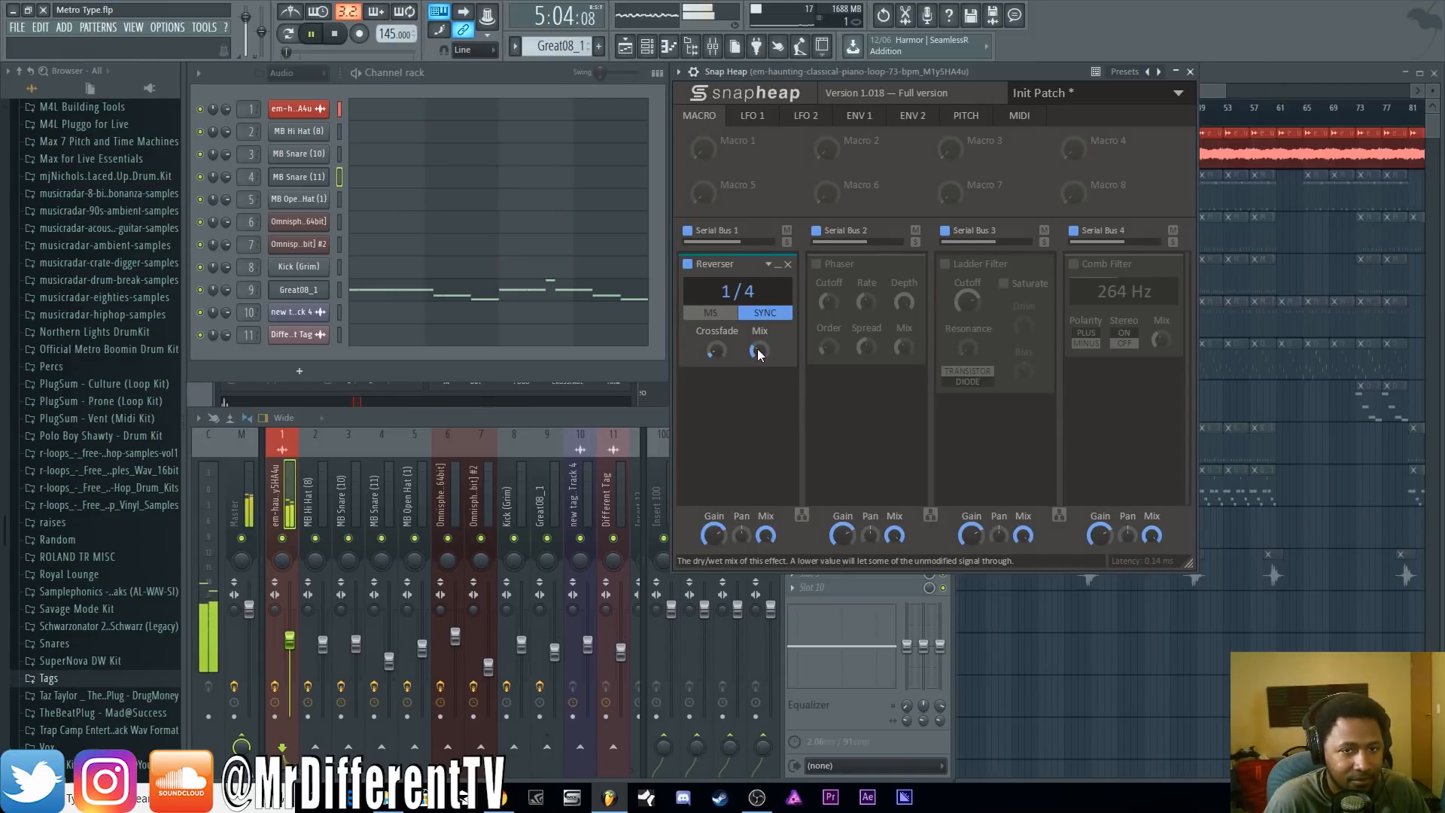
{"action": "key", "text": "space"}
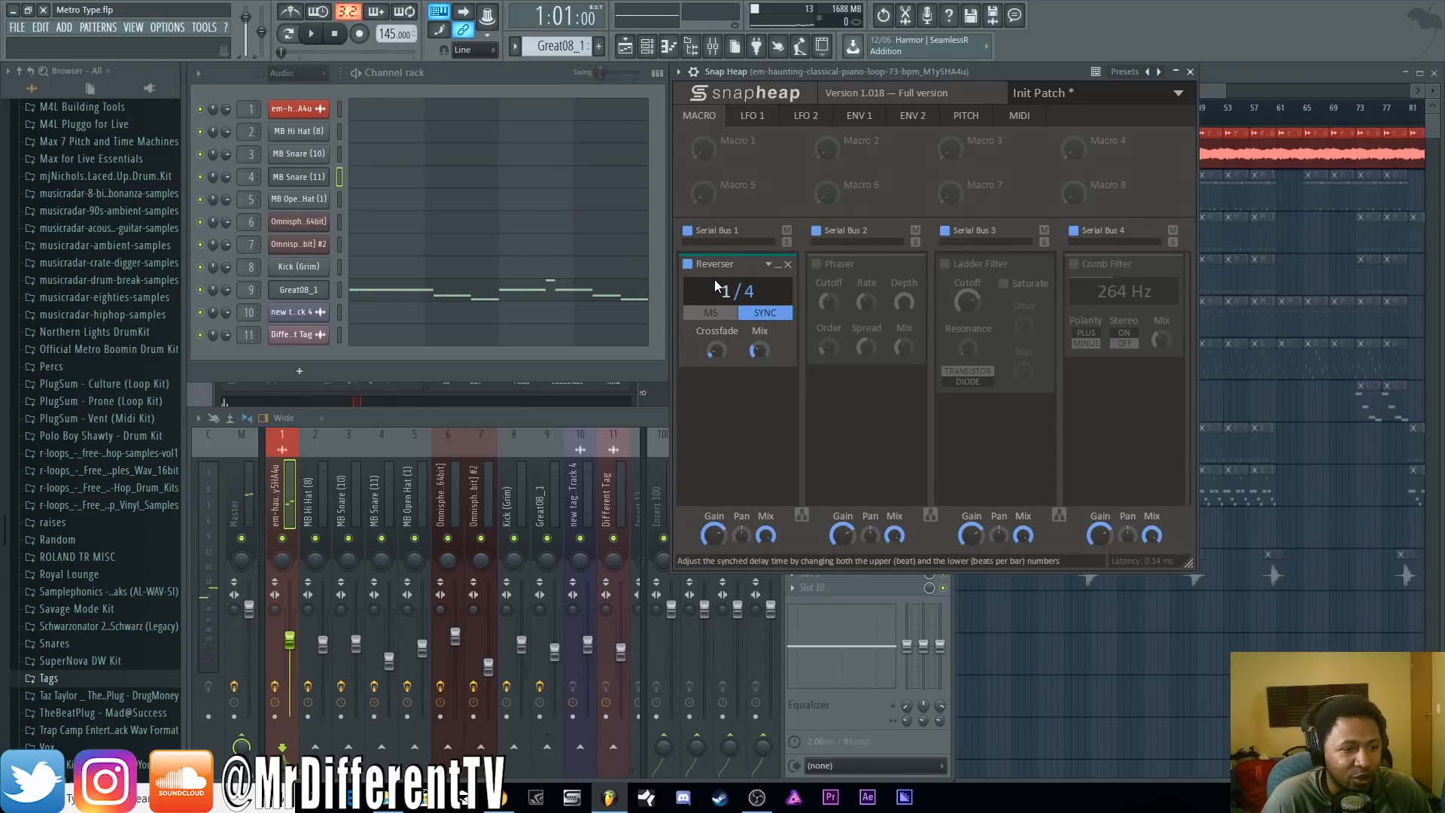
Try the Reverser with millisecond timing and a 37/32 synced time at a higher Mix, restoring the synced time to 1/4
{"action": "left_click", "coordinate": [712, 316]}
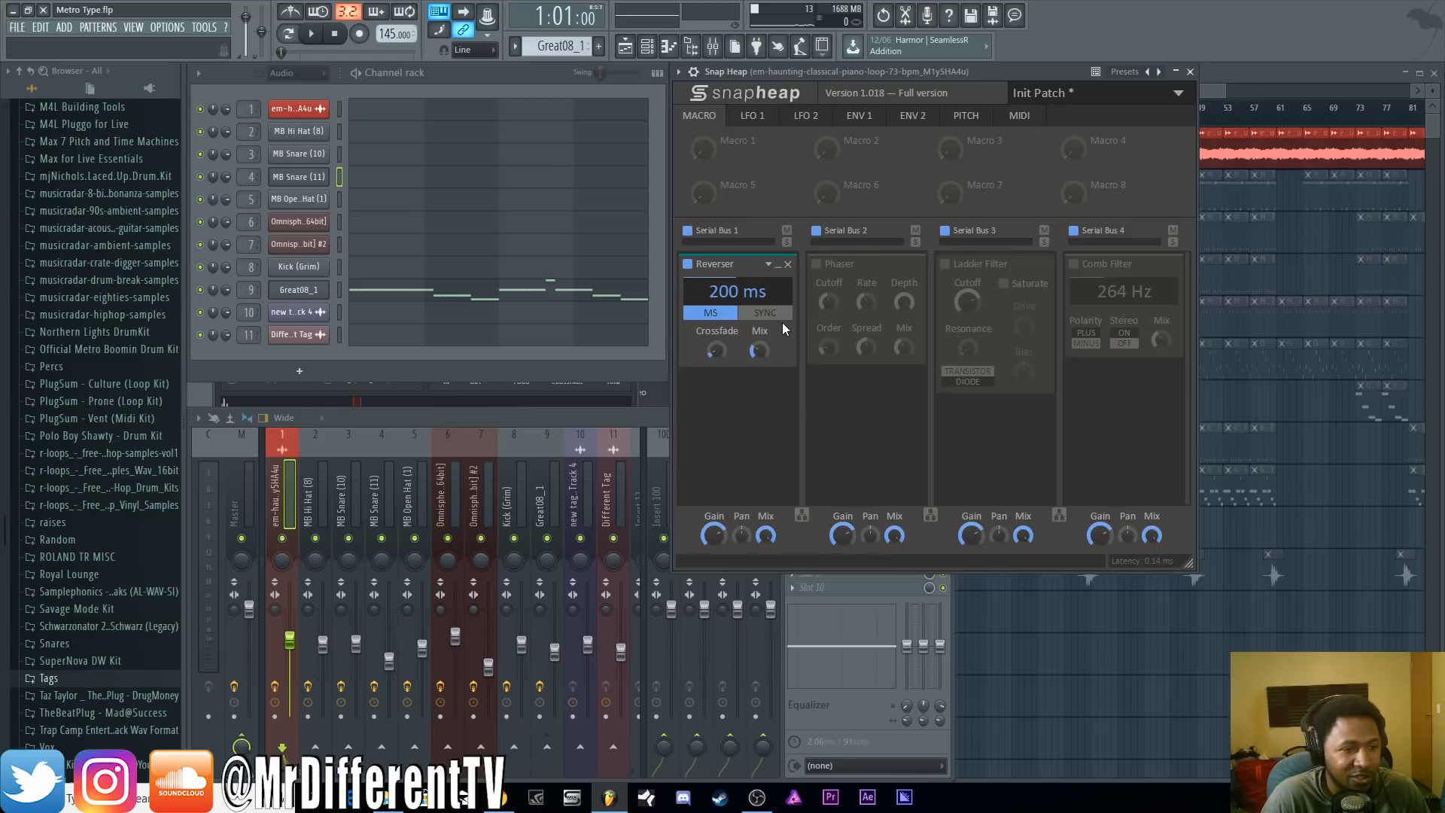
{"action": "left_click", "coordinate": [751, 311]}
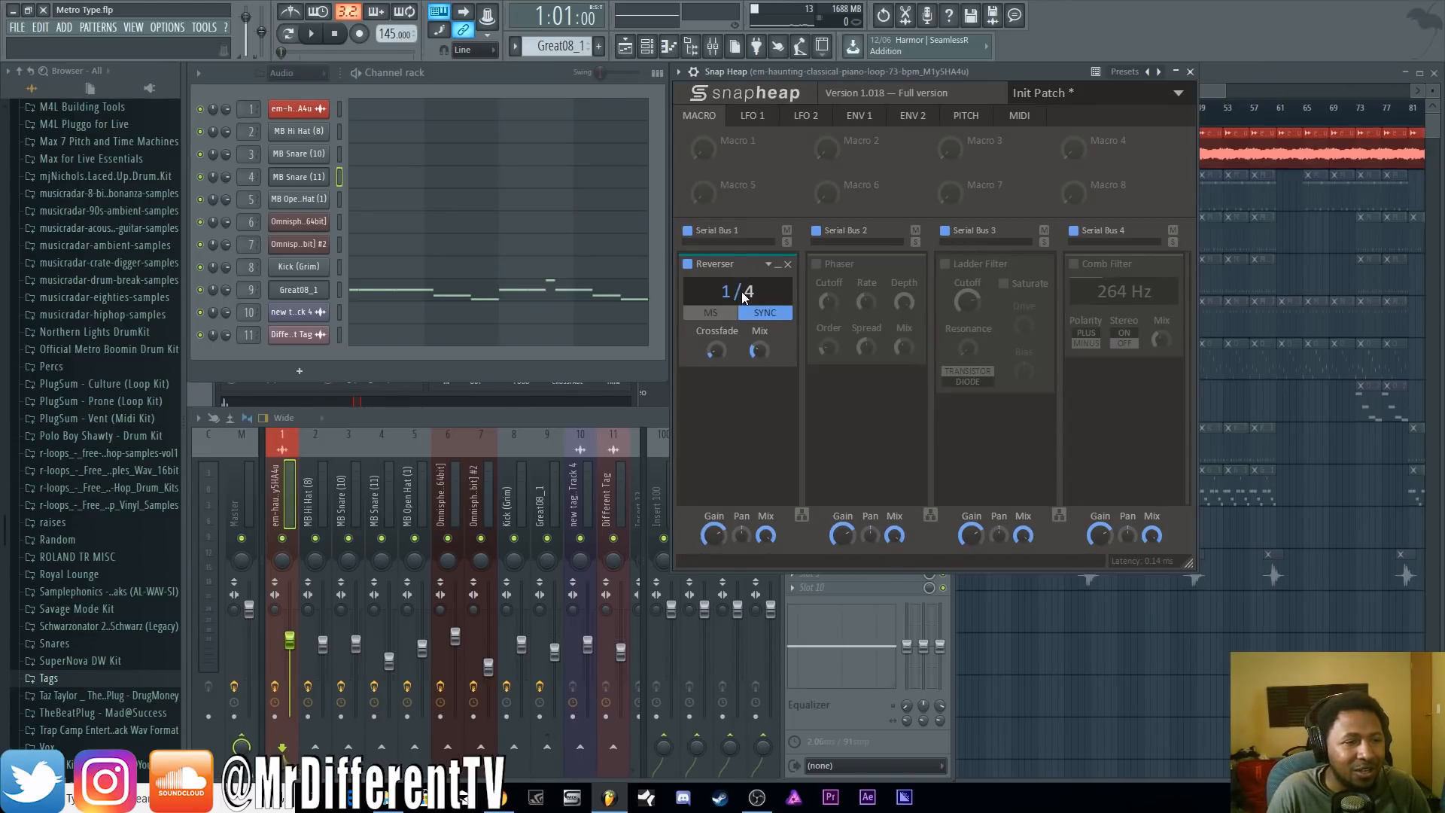
{"action": "left_click_drag", "start_coordinate": [734, 296], "coordinate": [763, 280]}
{"action": "key", "text": "space"}
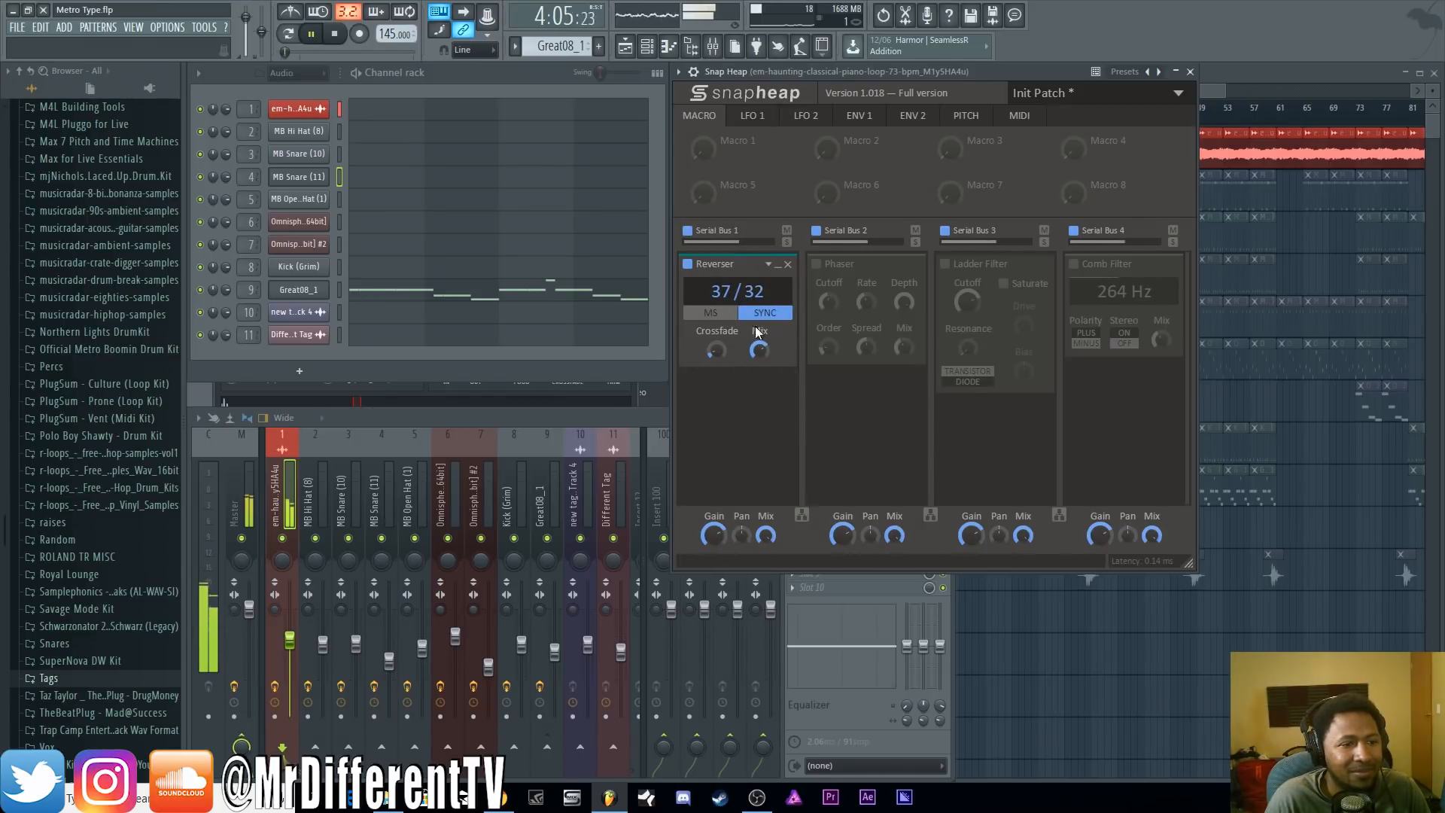
{"action": "left_click_drag", "start_coordinate": [759, 350], "coordinate": [759, 369]}
{"action": "key", "text": "space"}
{"action": "left_click_drag", "start_coordinate": [757, 299], "coordinate": [729, 324]}
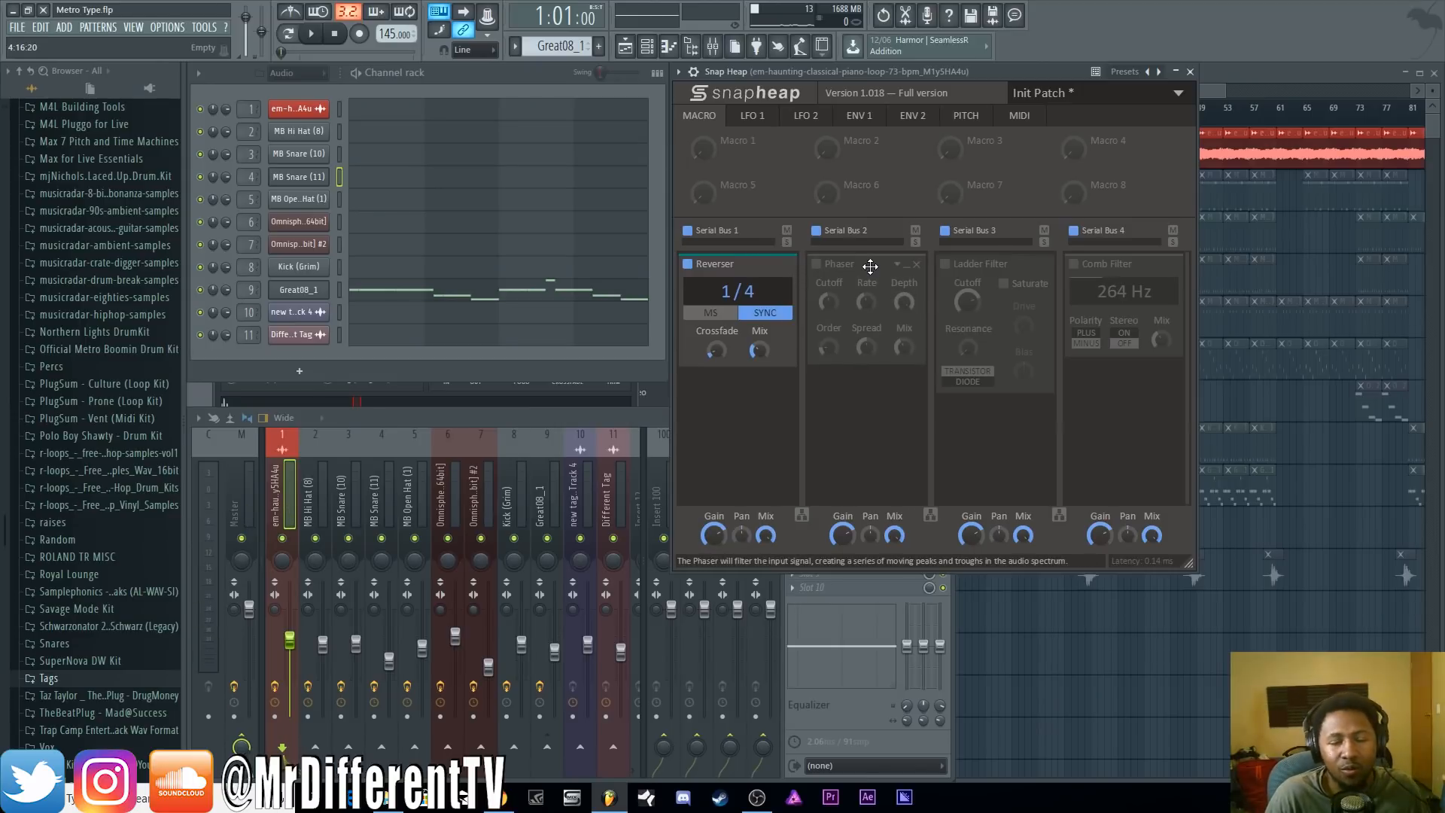
Enable the Phaser snapin on Serial Bus 2 and adjust its Mix while the piano loop plays
{"action": "left_click", "coordinate": [816, 264]}
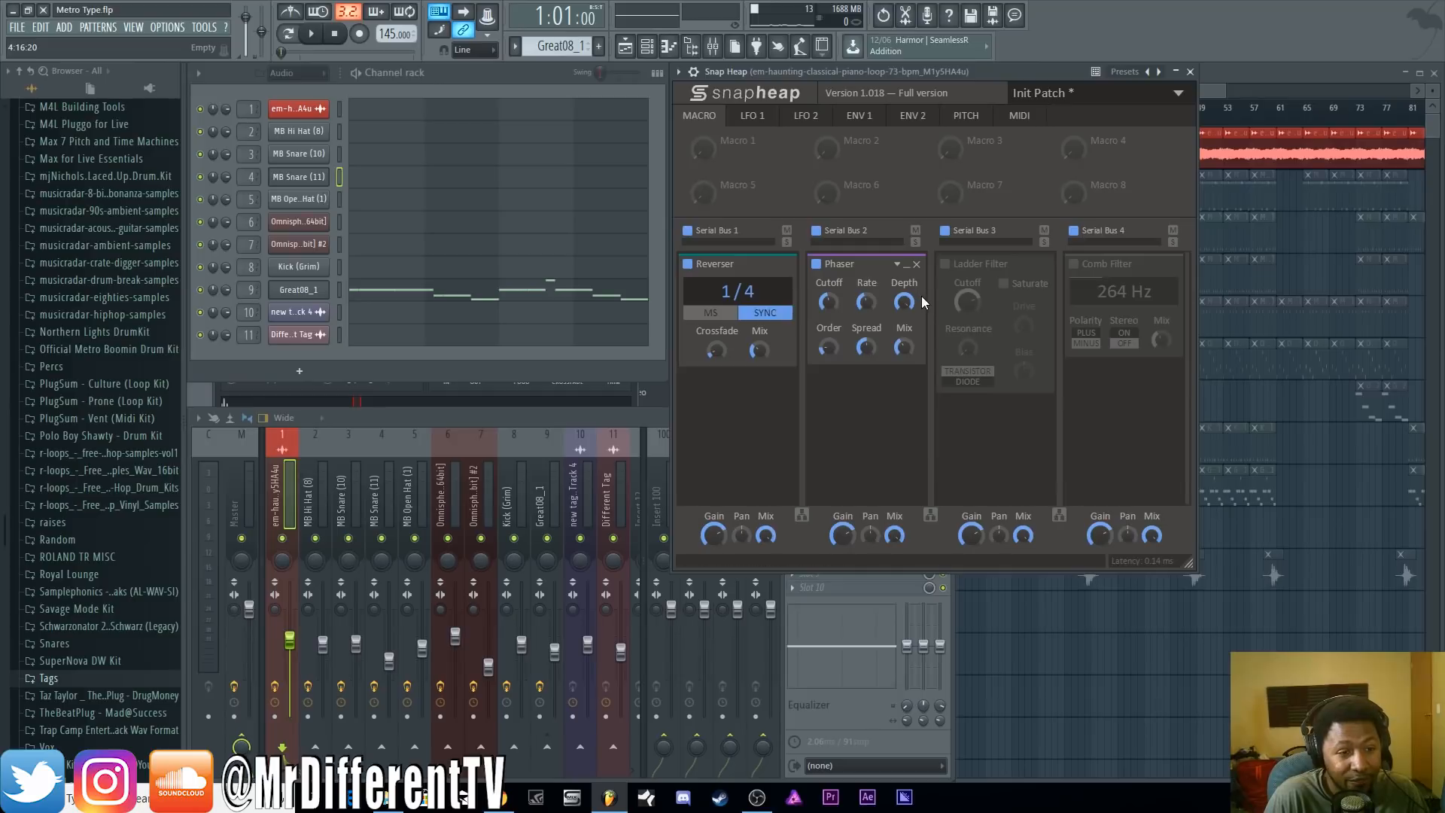
{"action": "key", "text": "space"}
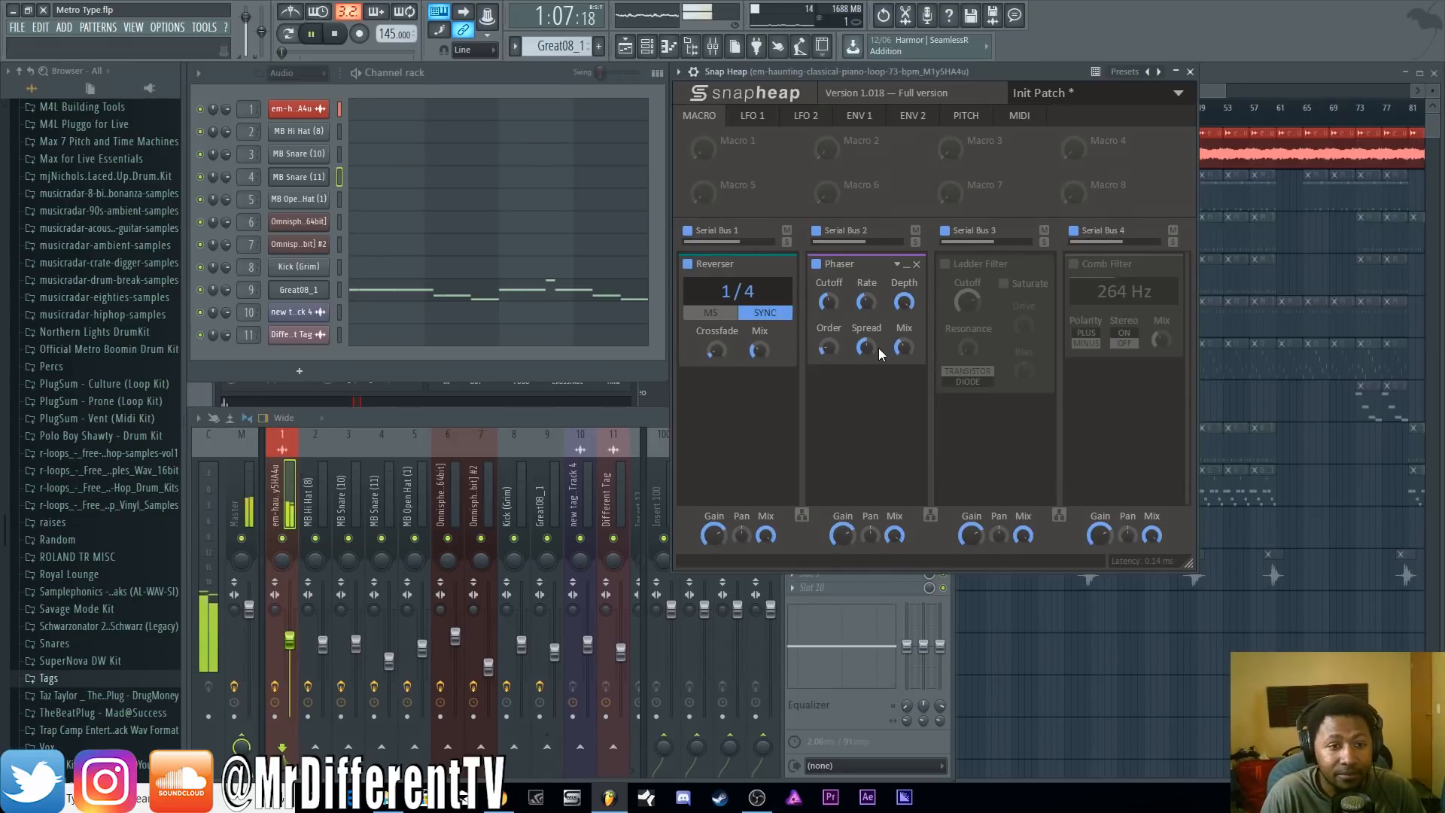
{"action": "mouse_move", "coordinate": [899, 348]}
{"action": "left_mouse_down"}
{"action": "mouse_move", "coordinate": [899, 361]}
{"action": "mouse_move", "coordinate": [903, 350]}
{"action": "left_mouse_up"}
{"action": "key", "text": "space"}
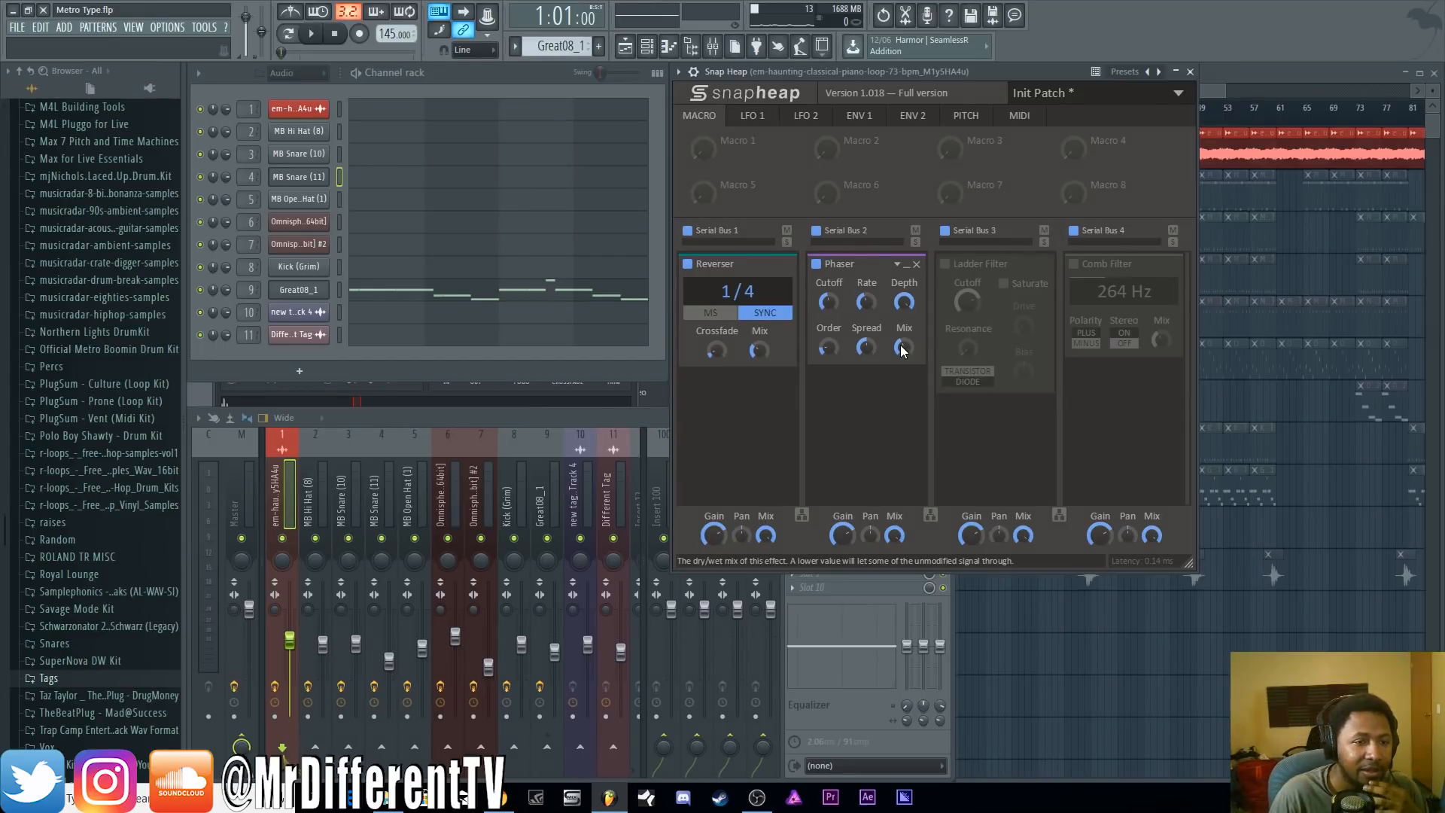
Enable the Ladder Filter on Serial Bus 3 without saturation and set its Cutoff to about 1.06 kHz while the piano loop plays
{"action": "left_click", "coordinate": [945, 264]}
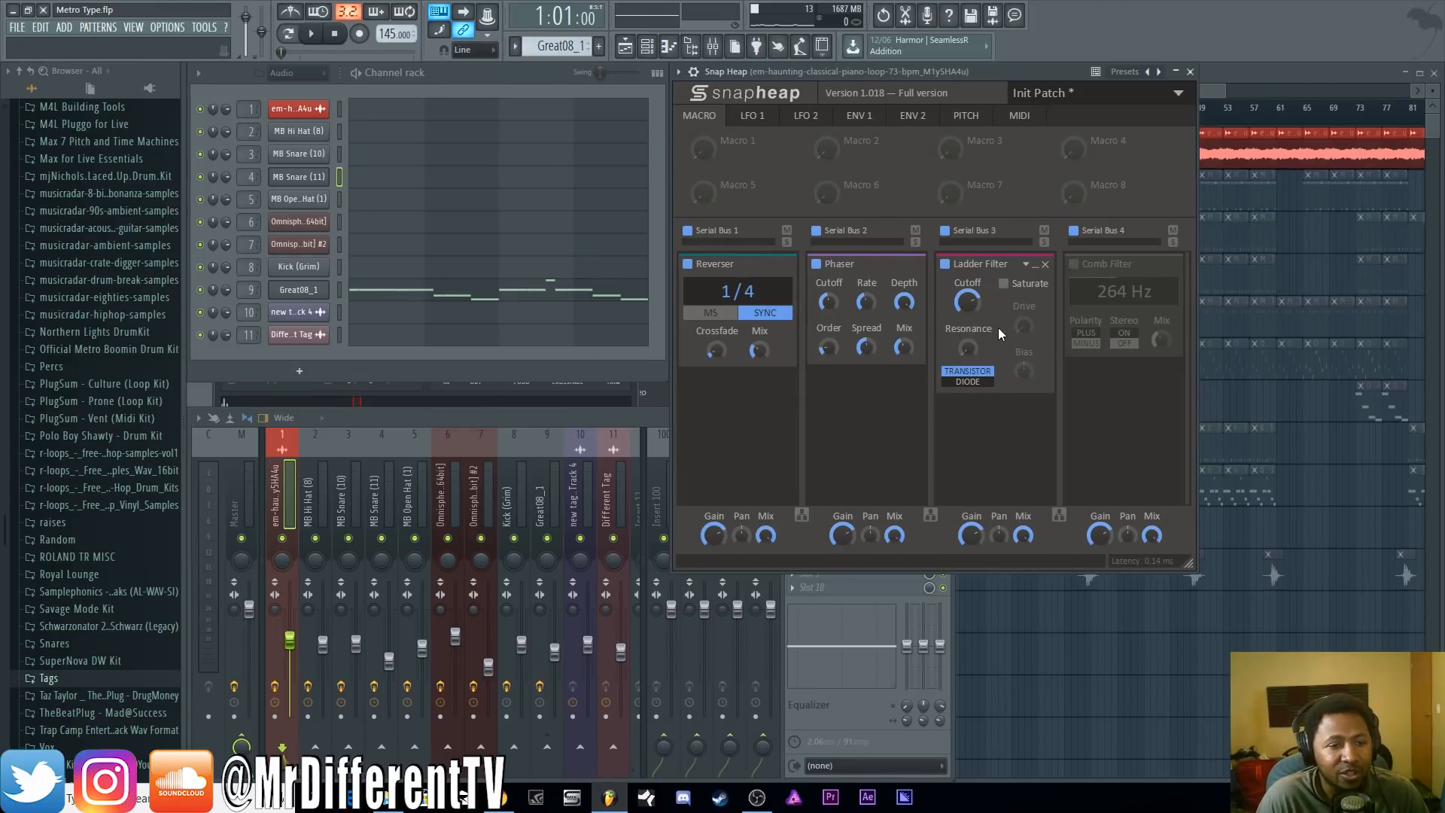
{"action": "left_click", "coordinate": [1003, 286]}
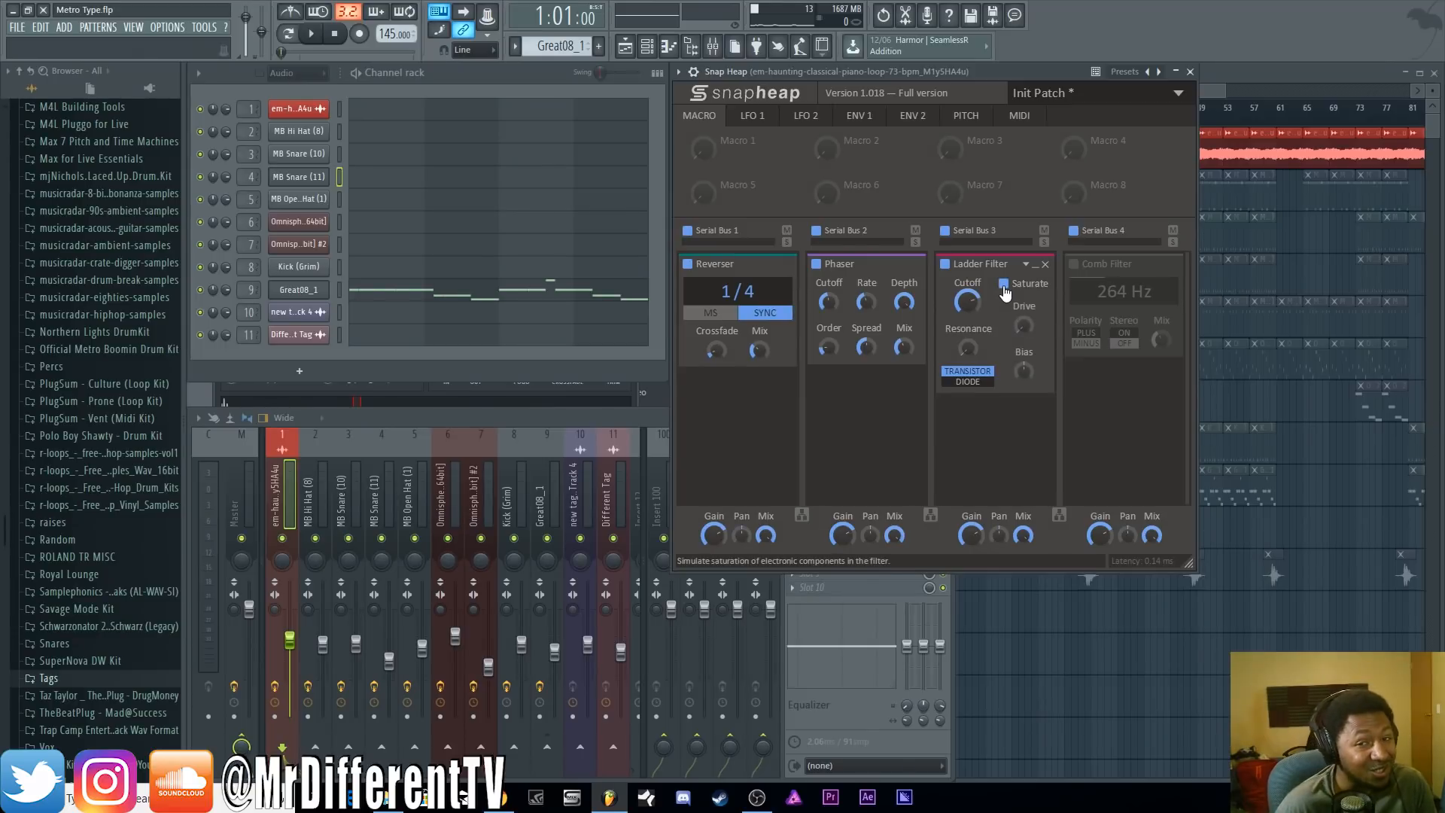
{"action": "left_click", "coordinate": [1003, 286]}
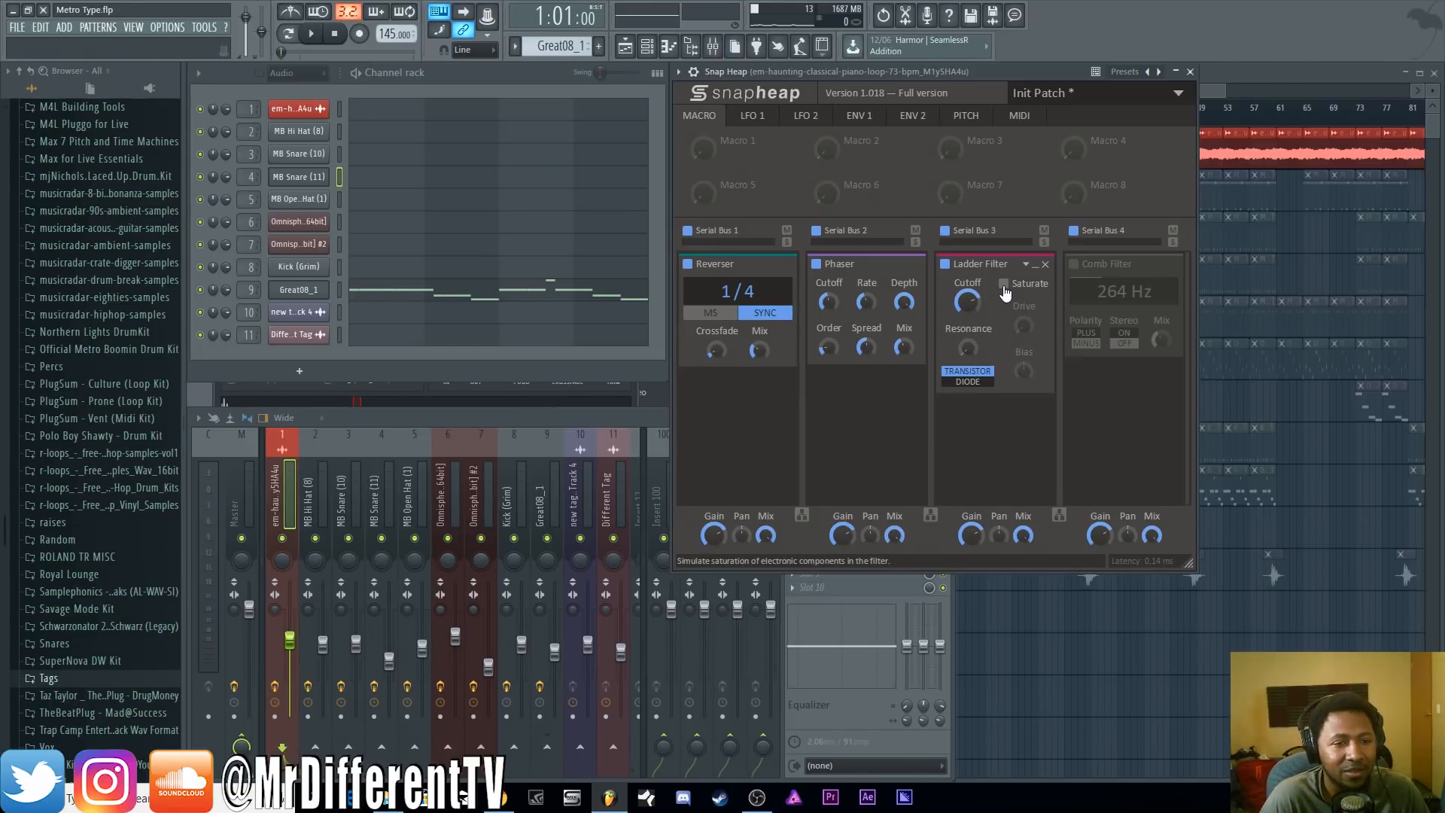
{"action": "key", "text": "space"}
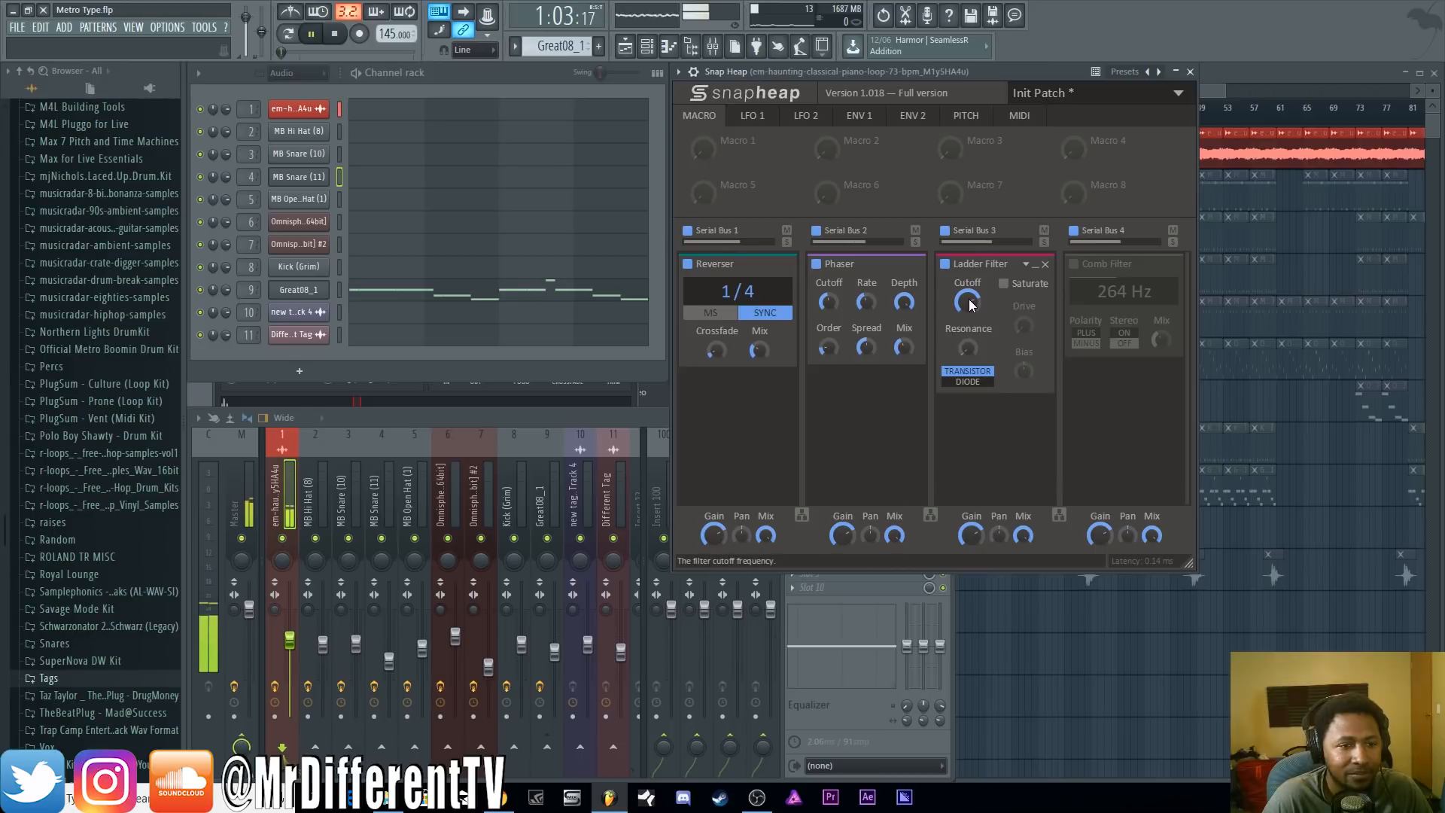
{"action": "left_click_drag", "start_coordinate": [967, 302], "coordinate": [968, 352]}
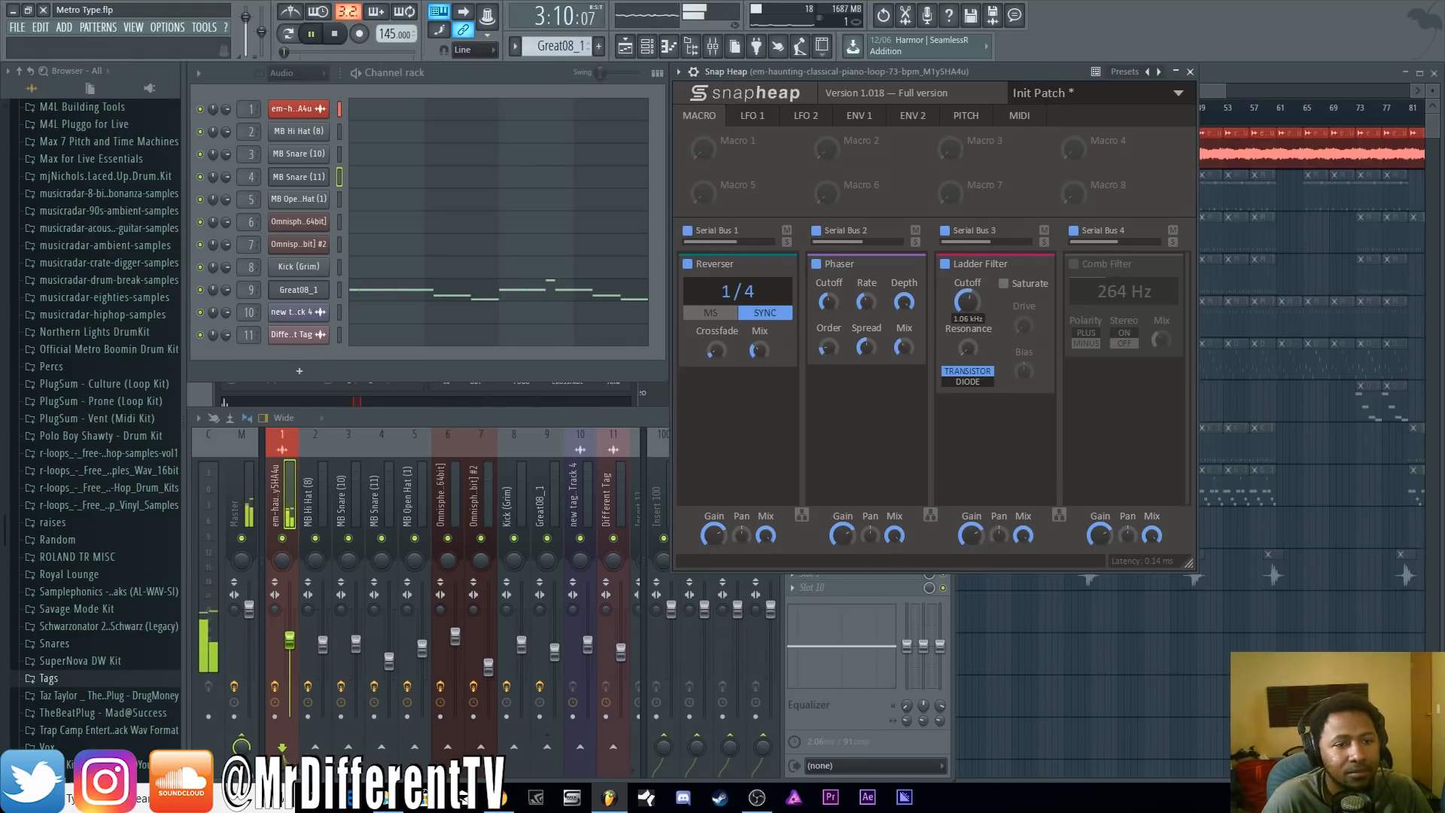
{"action": "key", "text": "space"}
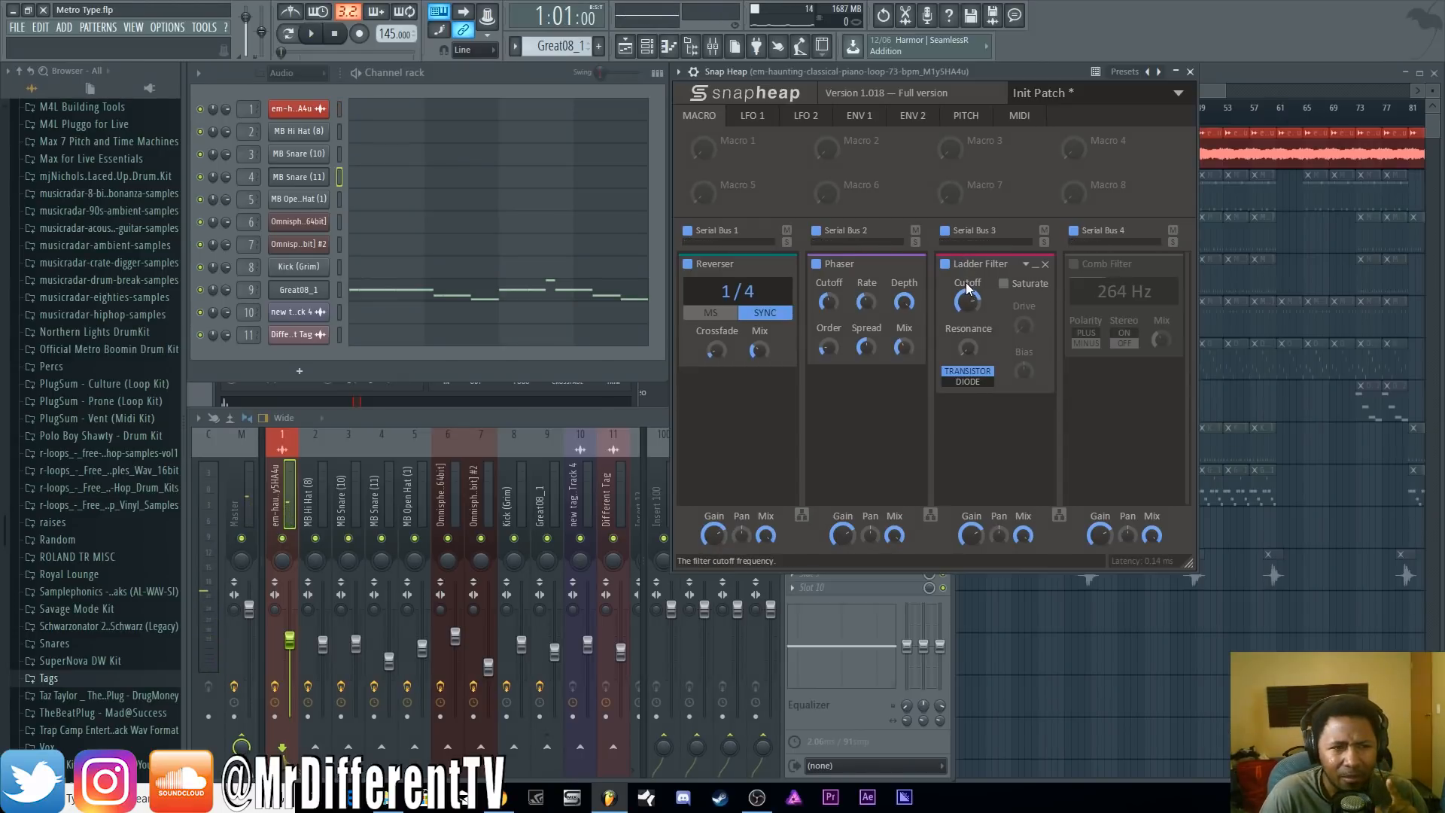
Assign LFO 2 to the Ladder Filter's Cutoff, try its synced timing, and return to a free rate of 0.75 Hz
{"action": "left_click", "coordinate": [755, 115]}
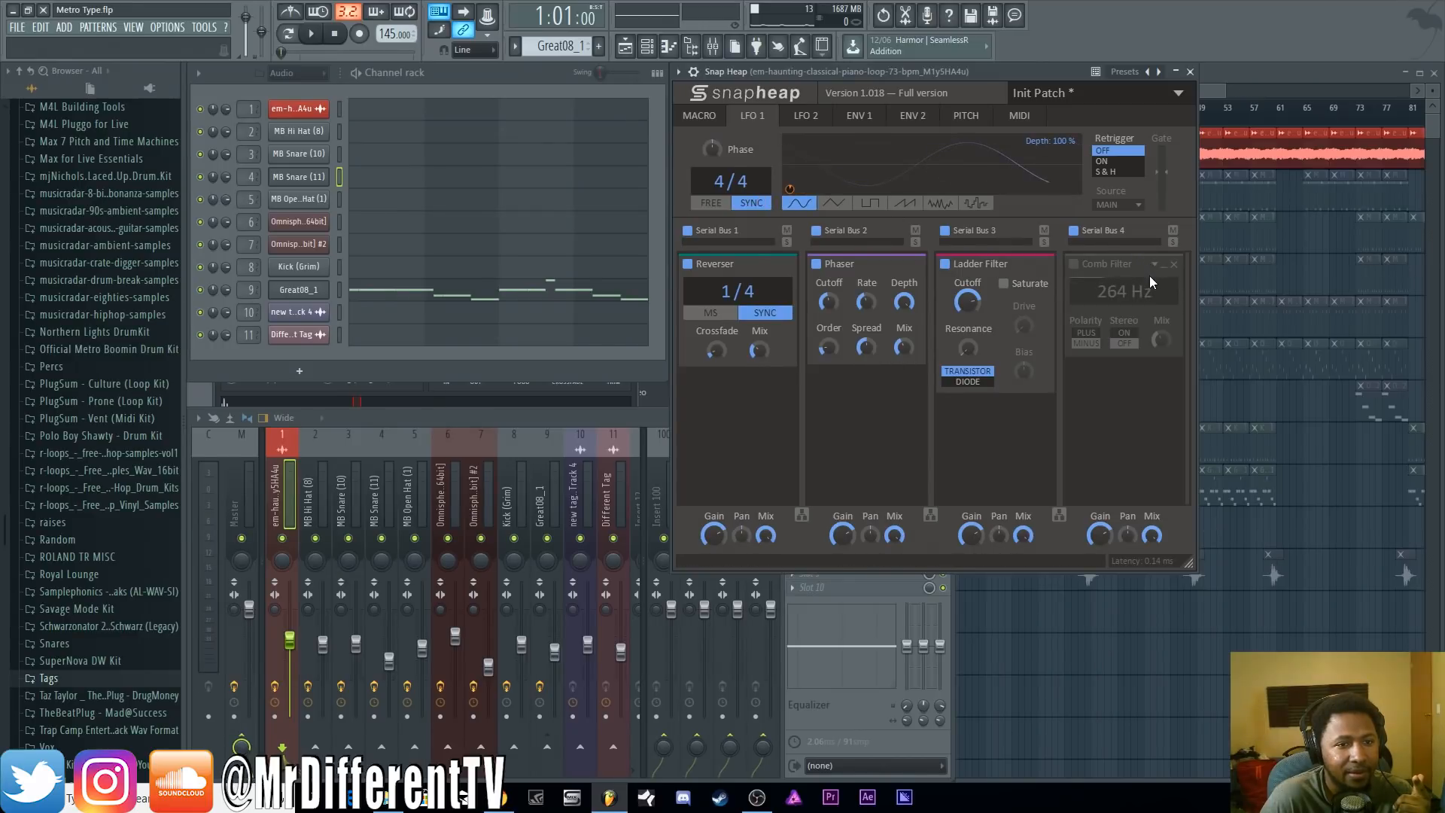
{"action": "left_click", "coordinate": [805, 117]}
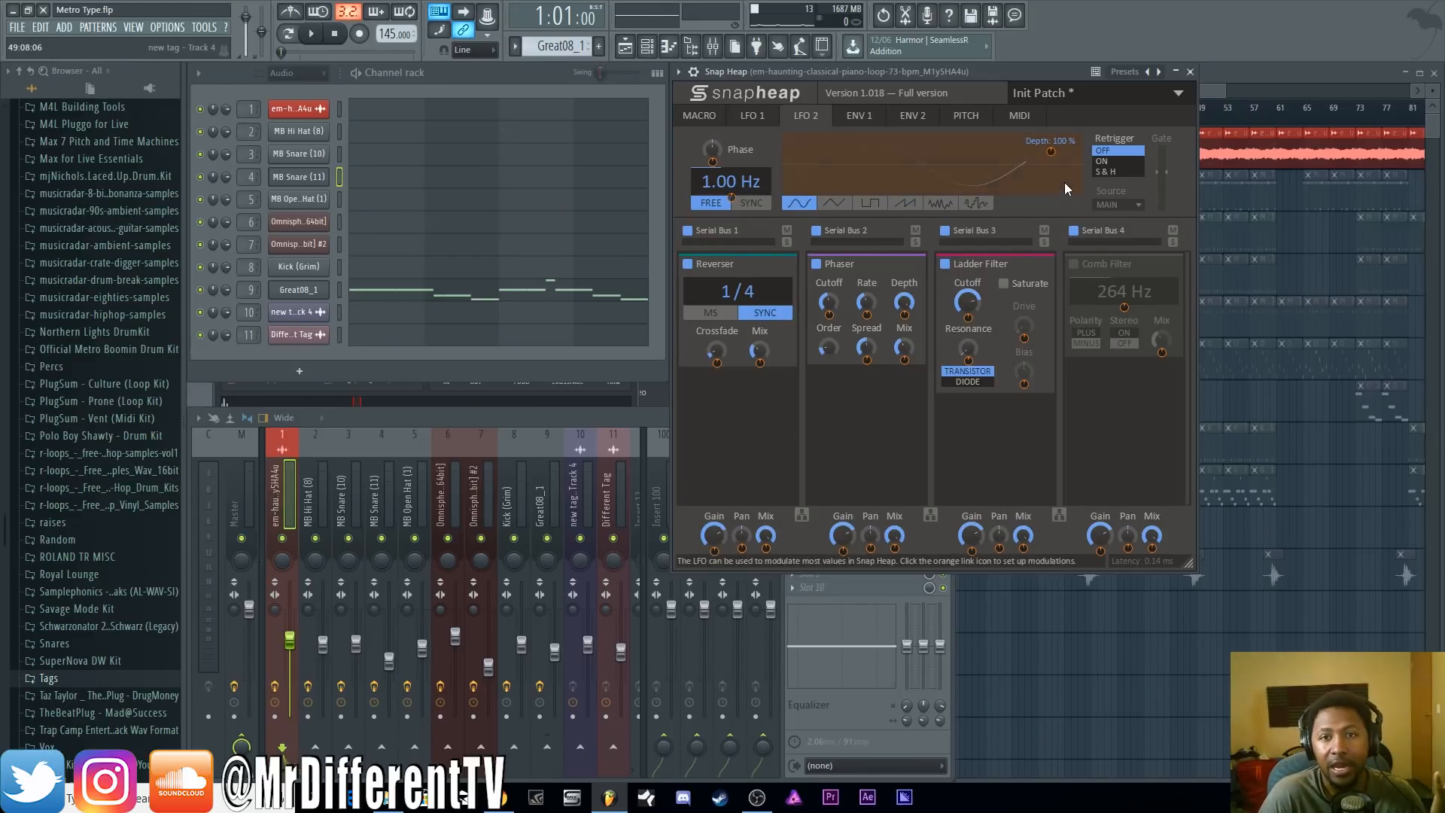
{"action": "left_click_drag", "start_coordinate": [968, 318], "coordinate": [968, 291]}
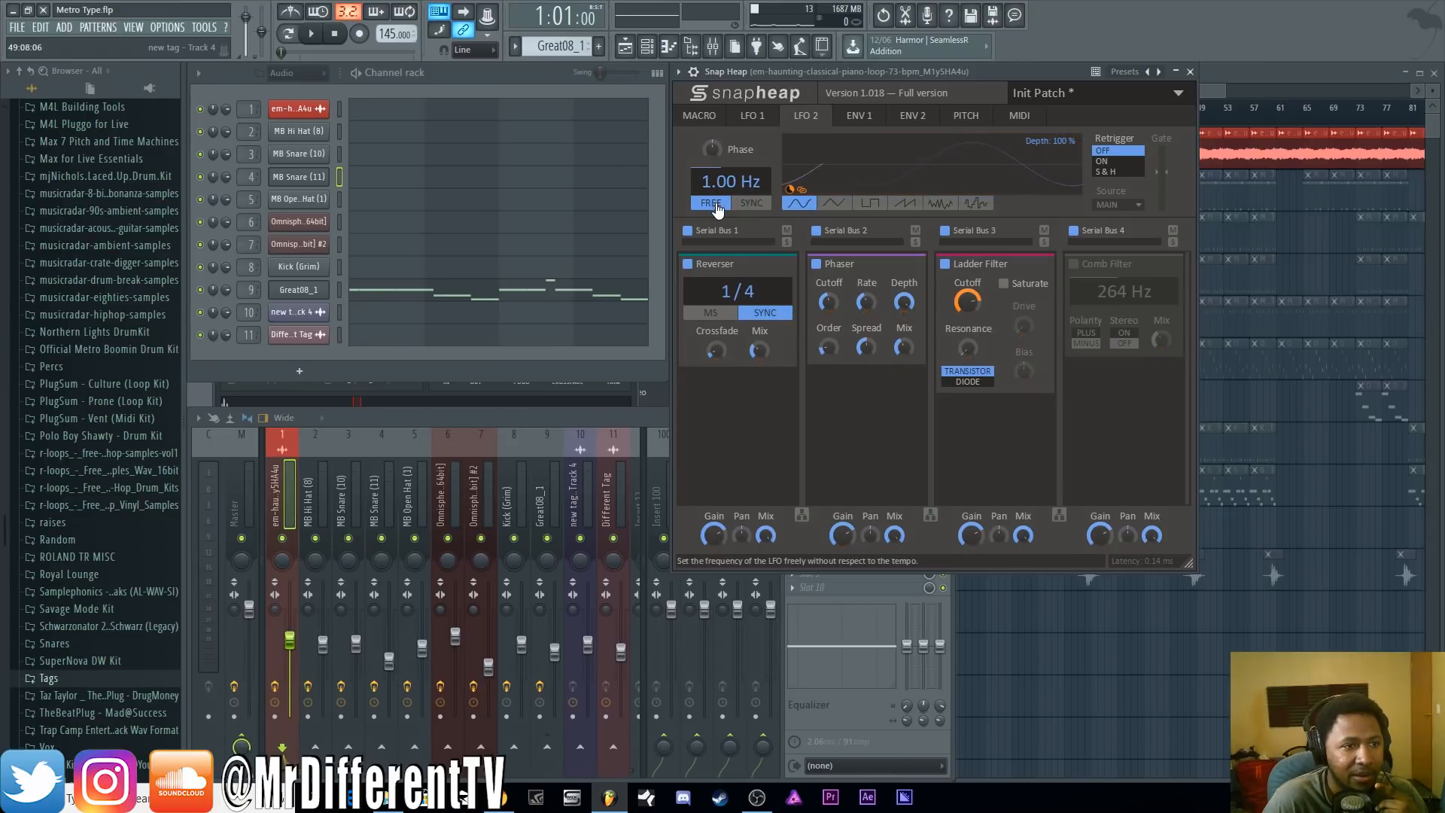
{"action": "left_click", "coordinate": [744, 204]}
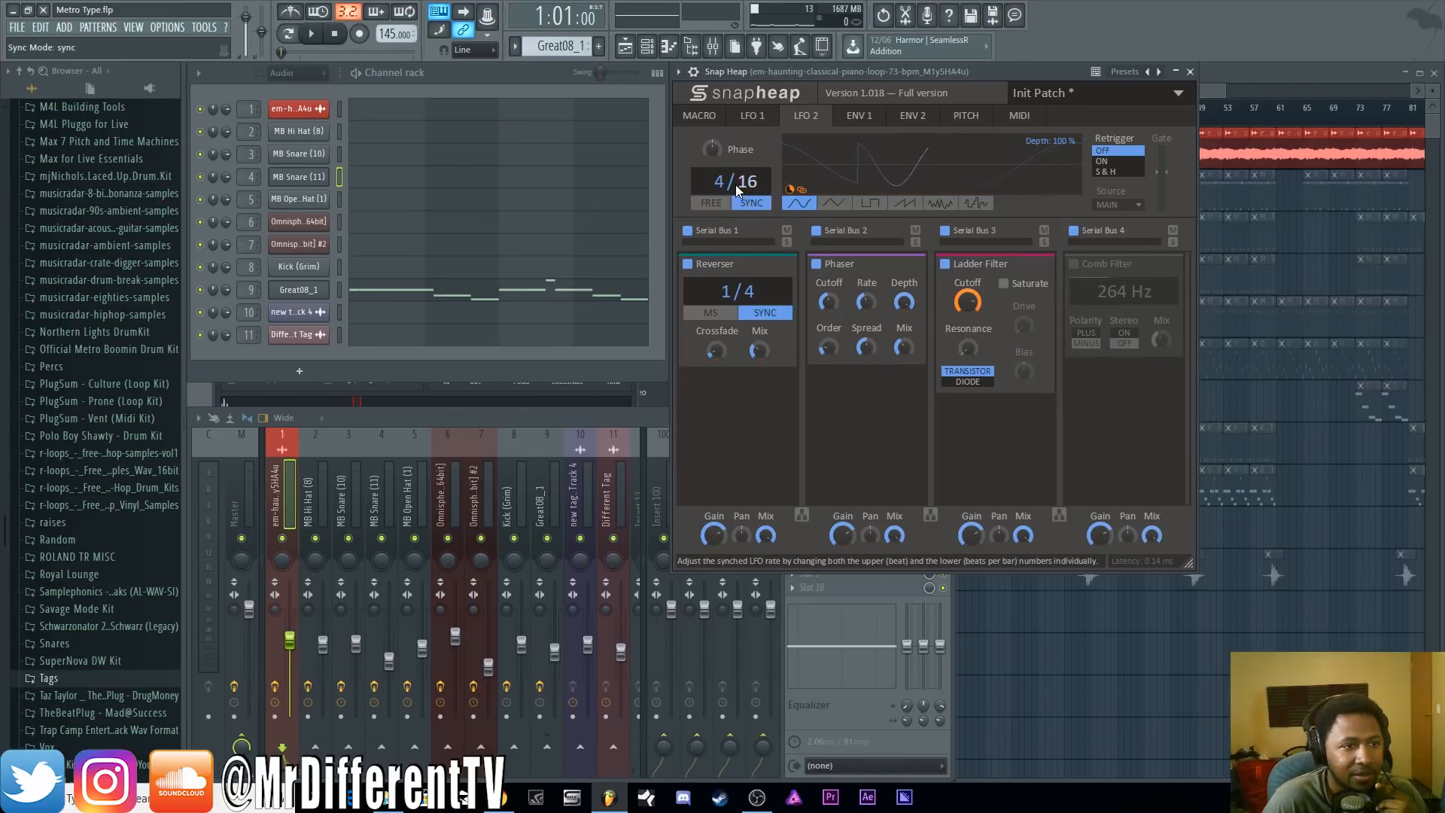
{"action": "left_click_drag", "start_coordinate": [748, 180], "coordinate": [707, 197]}
{"action": "left_click", "coordinate": [711, 202]}
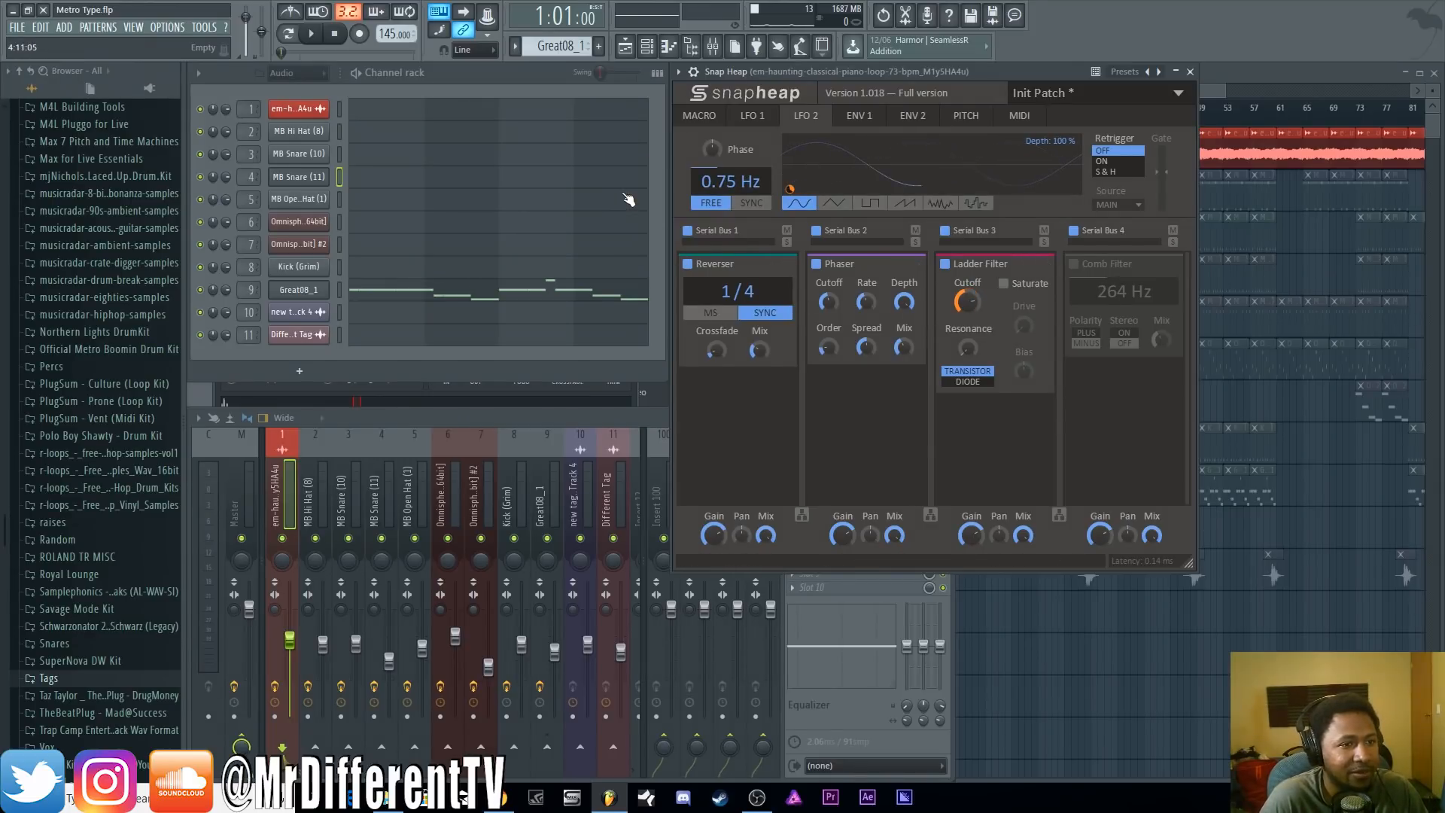
Play the piano loop while adjusting the Ladder Filter's Cutoff modulation and setting LFO 2's free rate to 0.65 Hz
{"action": "key", "text": "space"}
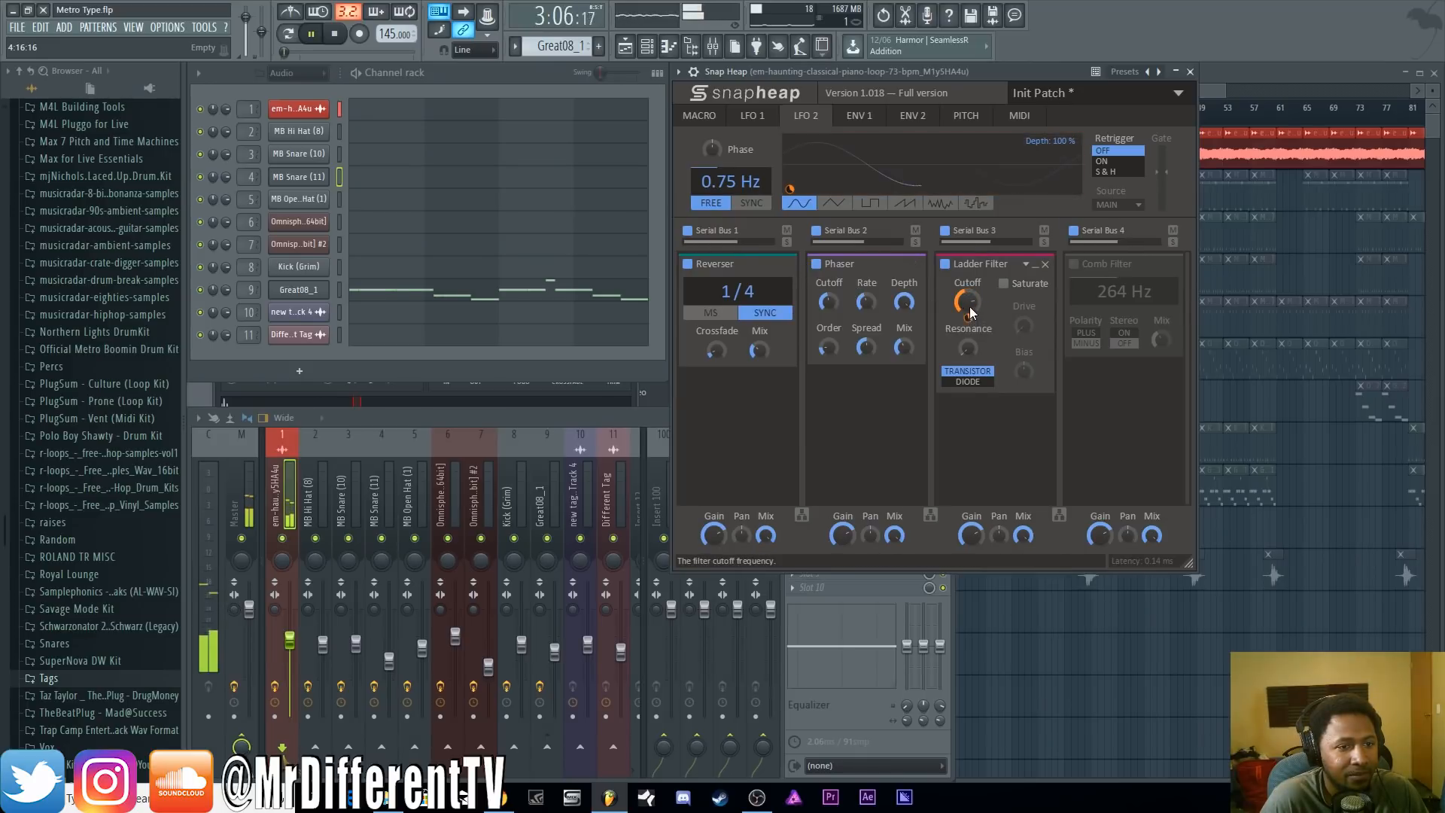
{"action": "left_click_drag", "start_coordinate": [969, 318], "coordinate": [969, 317]}
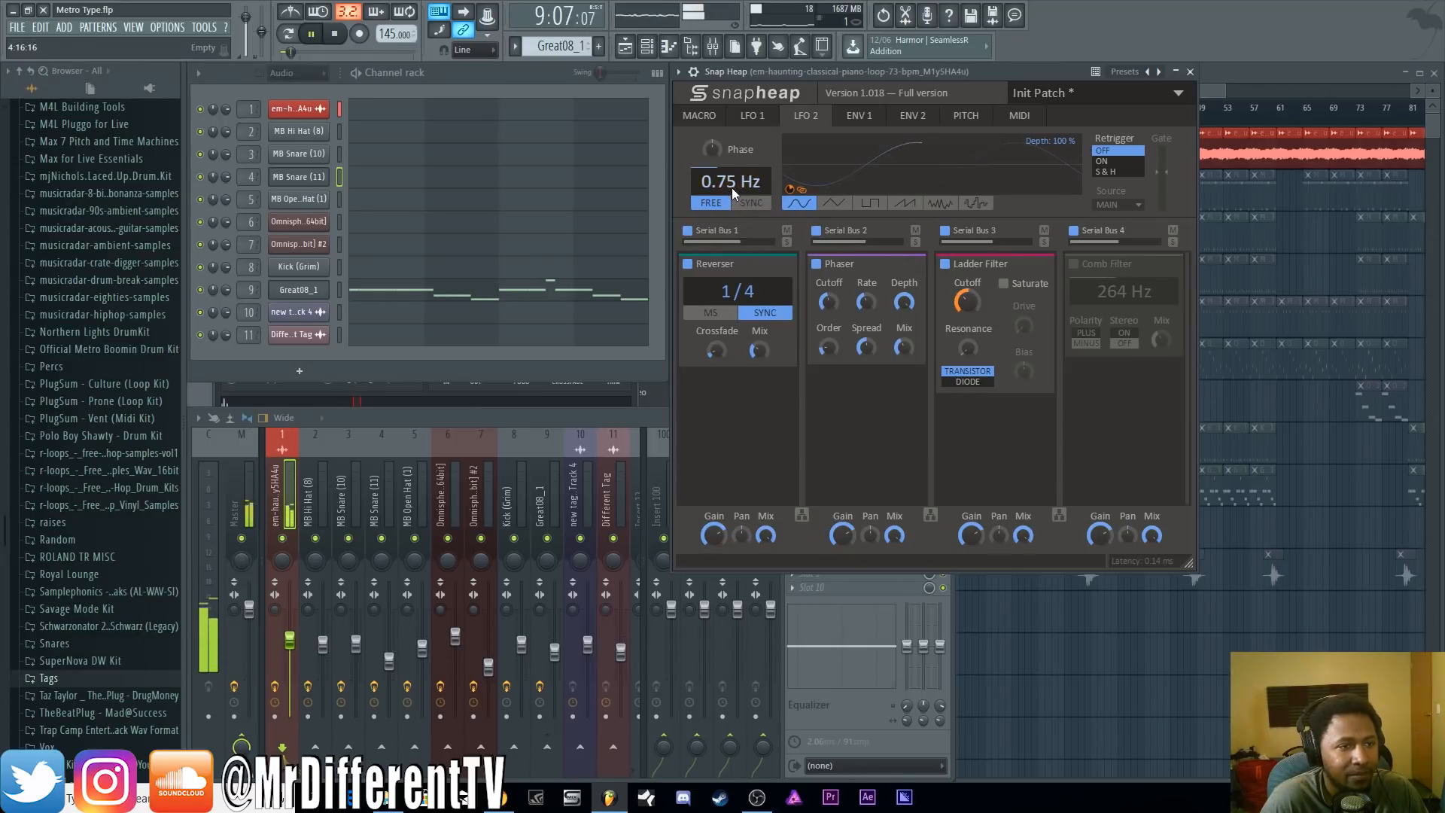
{"action": "left_click_drag", "start_coordinate": [711, 183], "coordinate": [711, 193]}
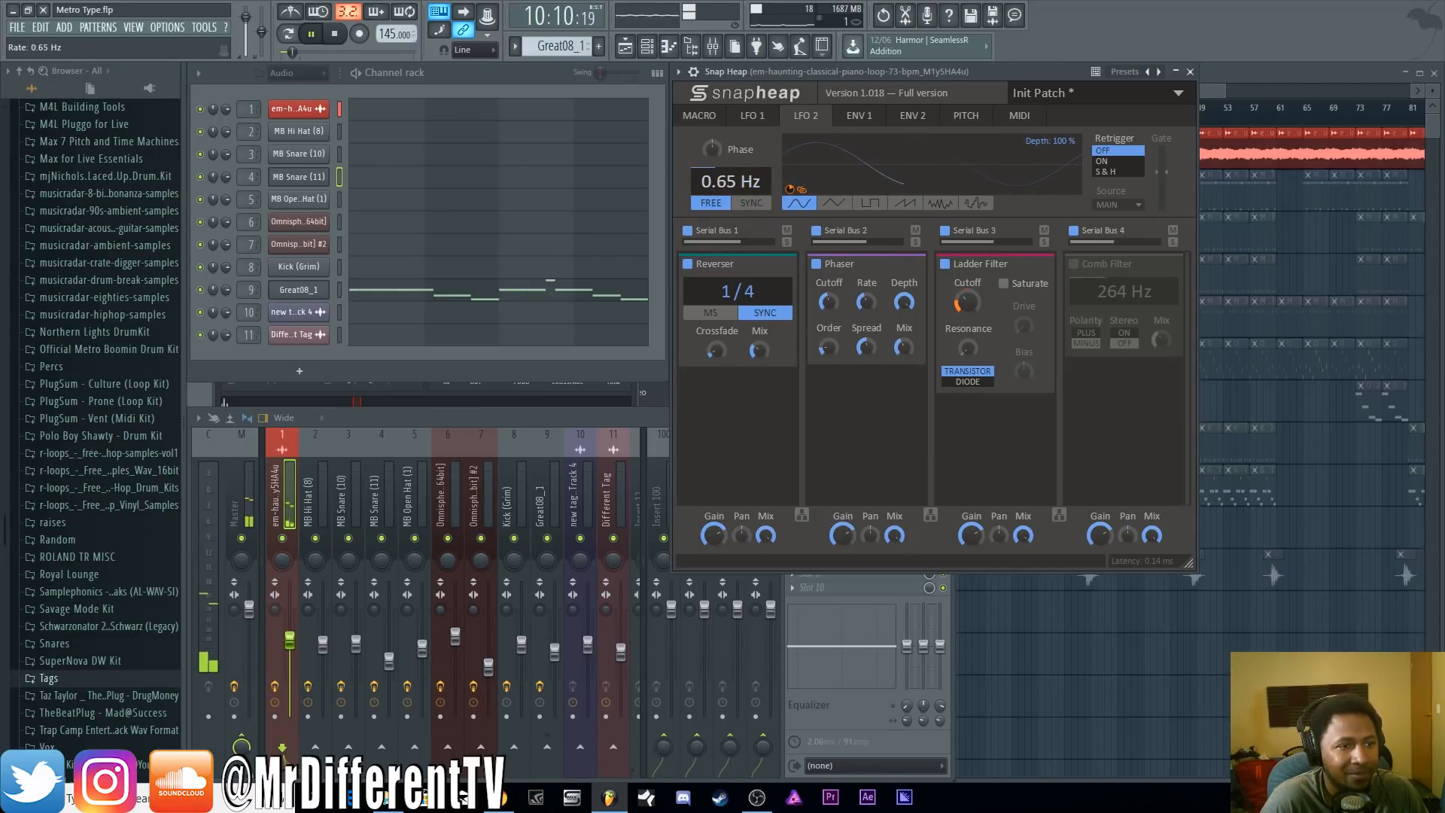
{"action": "left_click_drag", "start_coordinate": [789, 189], "coordinate": [968, 338]}
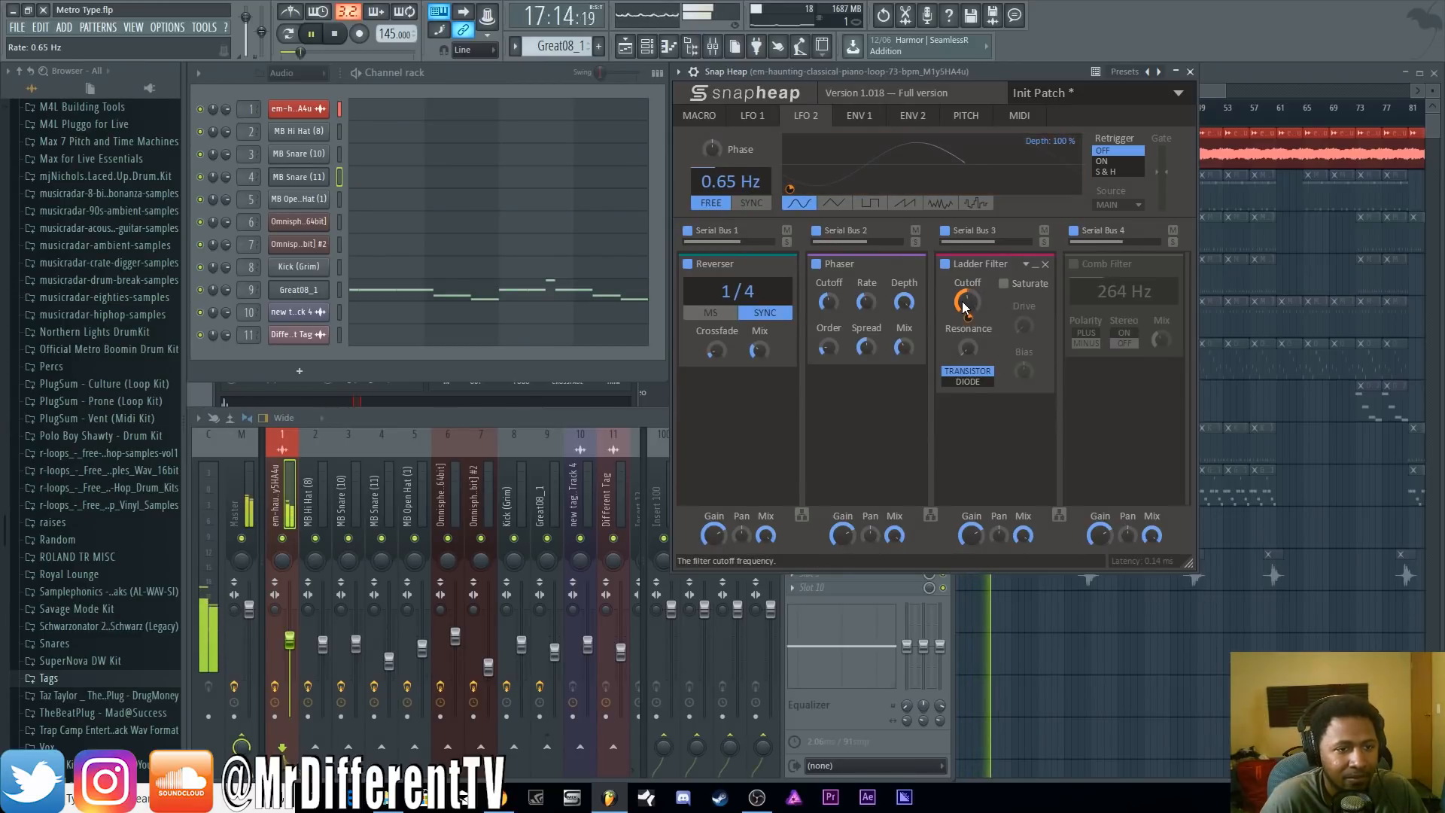
{"action": "key", "text": "space"}
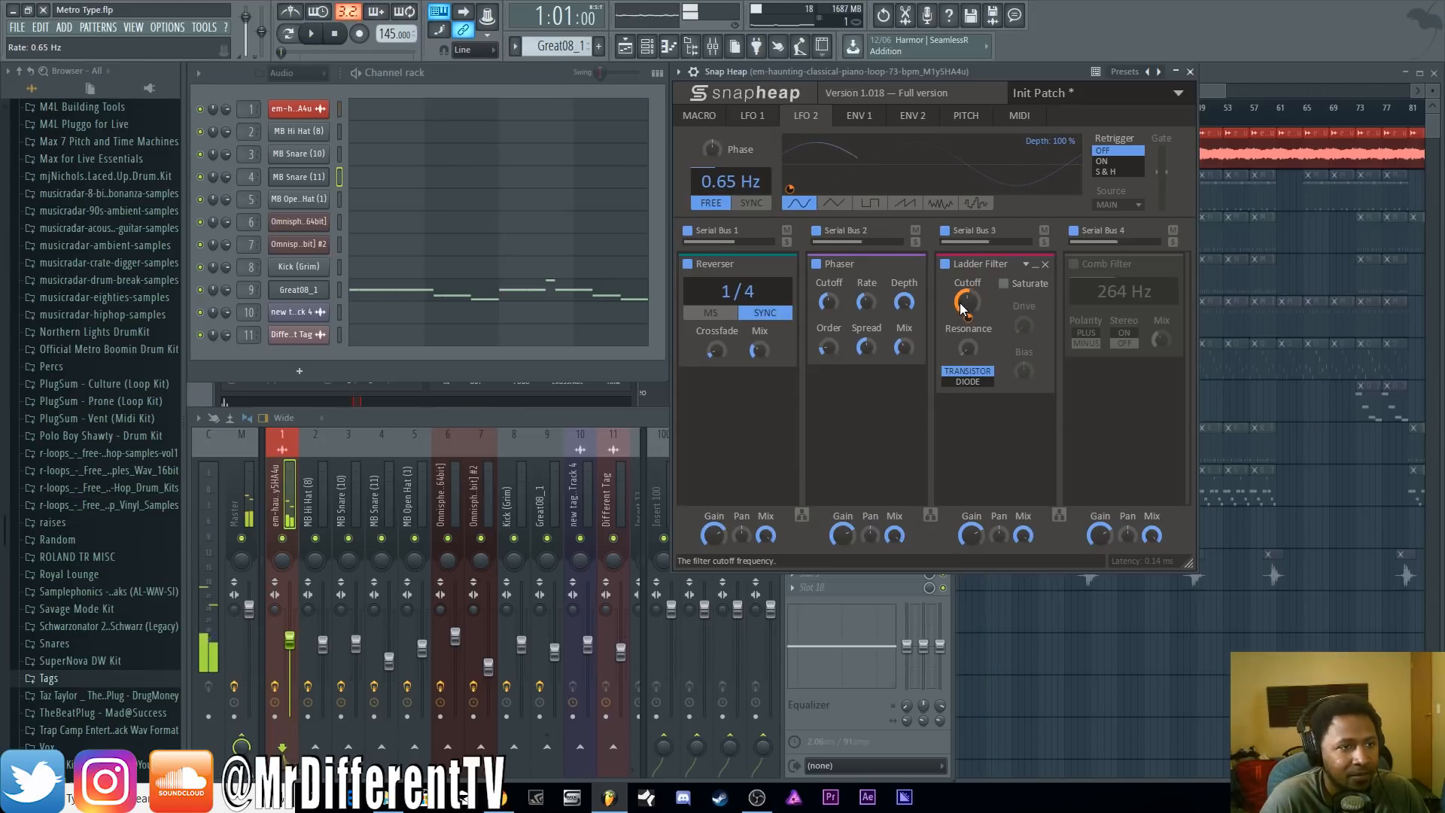
Readjust the amount of LFO 2 modulation applied to the Ladder Filter's Cutoff
{"action": "left_click", "coordinate": [802, 192]}
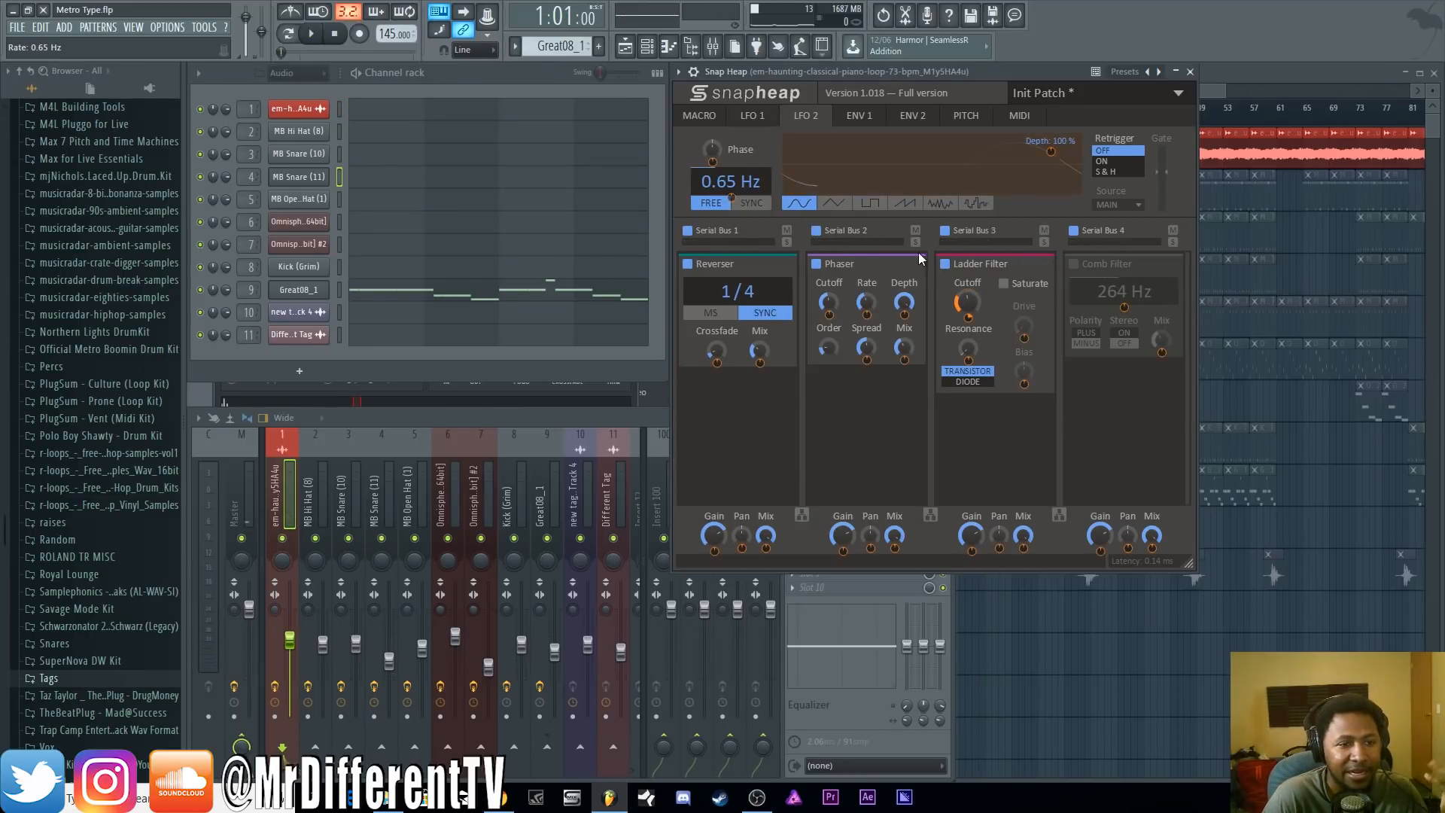
{"action": "mouse_move", "coordinate": [968, 318]}
{"action": "left_mouse_down"}
{"action": "mouse_move", "coordinate": [968, 338]}
{"action": "mouse_move", "coordinate": [969, 316]}
{"action": "left_mouse_up"}
{"action": "double_click", "coordinate": [969, 320]}
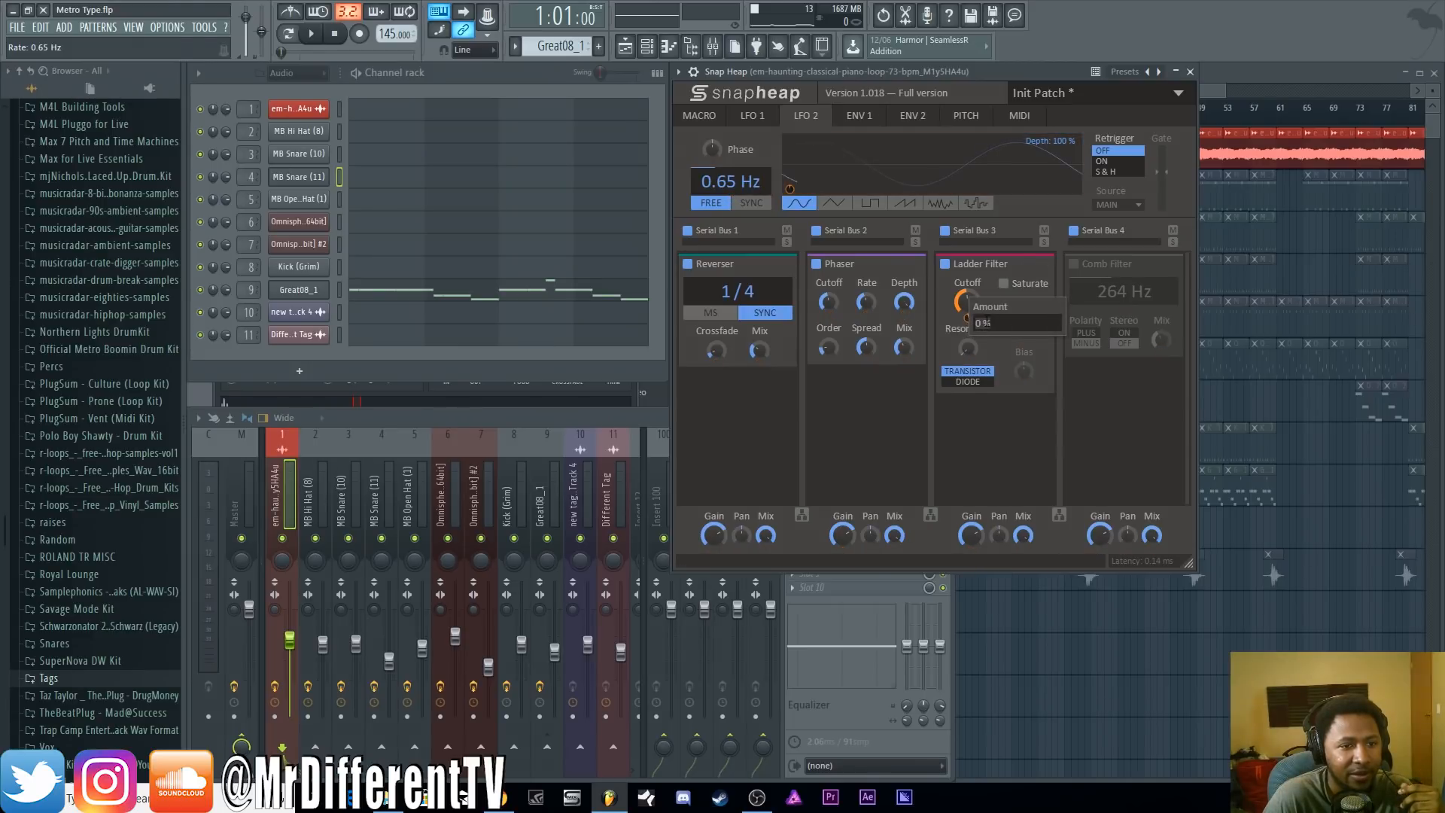
{"action": "double_click", "coordinate": [790, 190]}
{"action": "key", "text": "Return"}
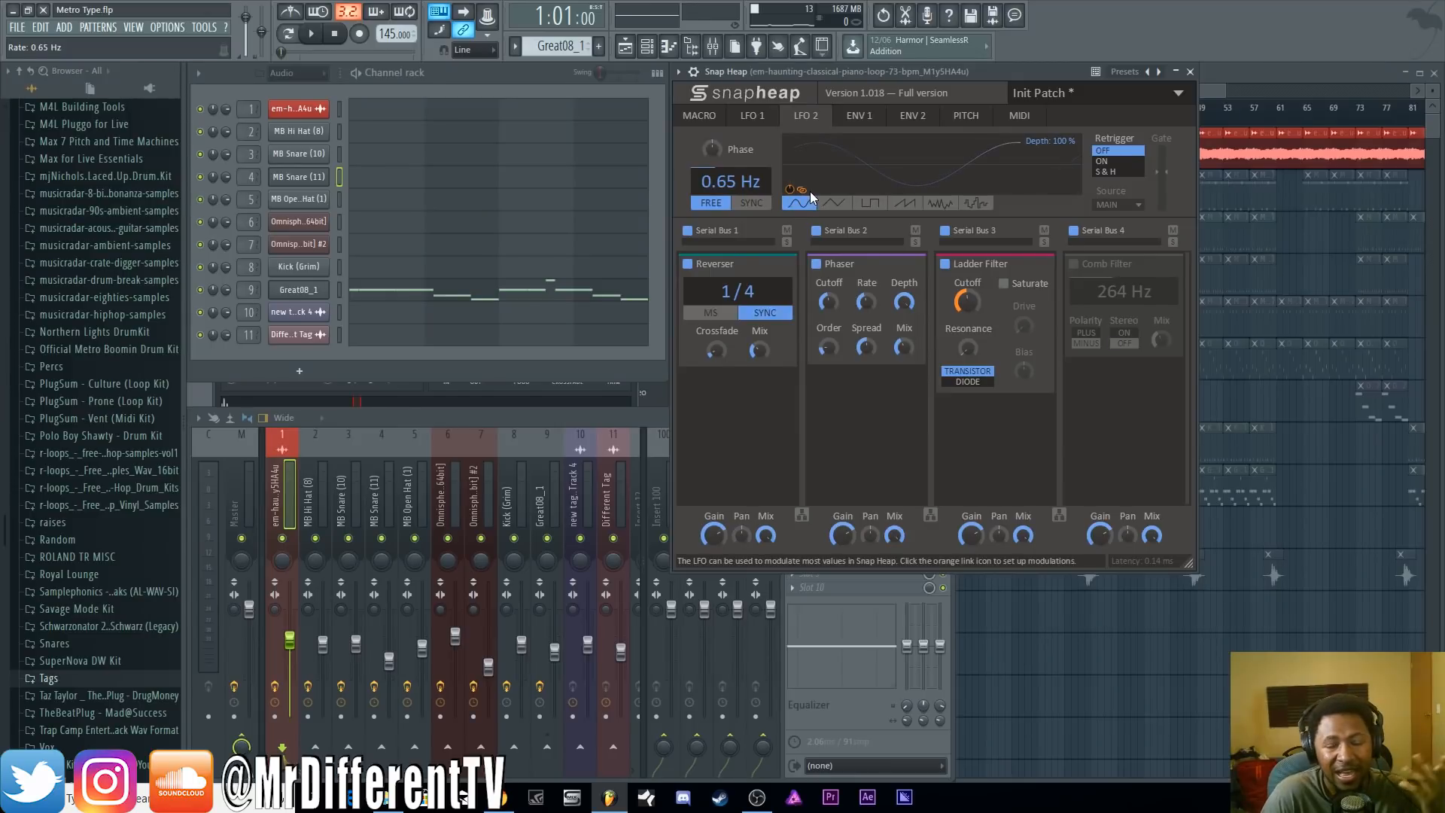
{"action": "left_click_drag", "start_coordinate": [968, 308], "coordinate": [968, 302]}
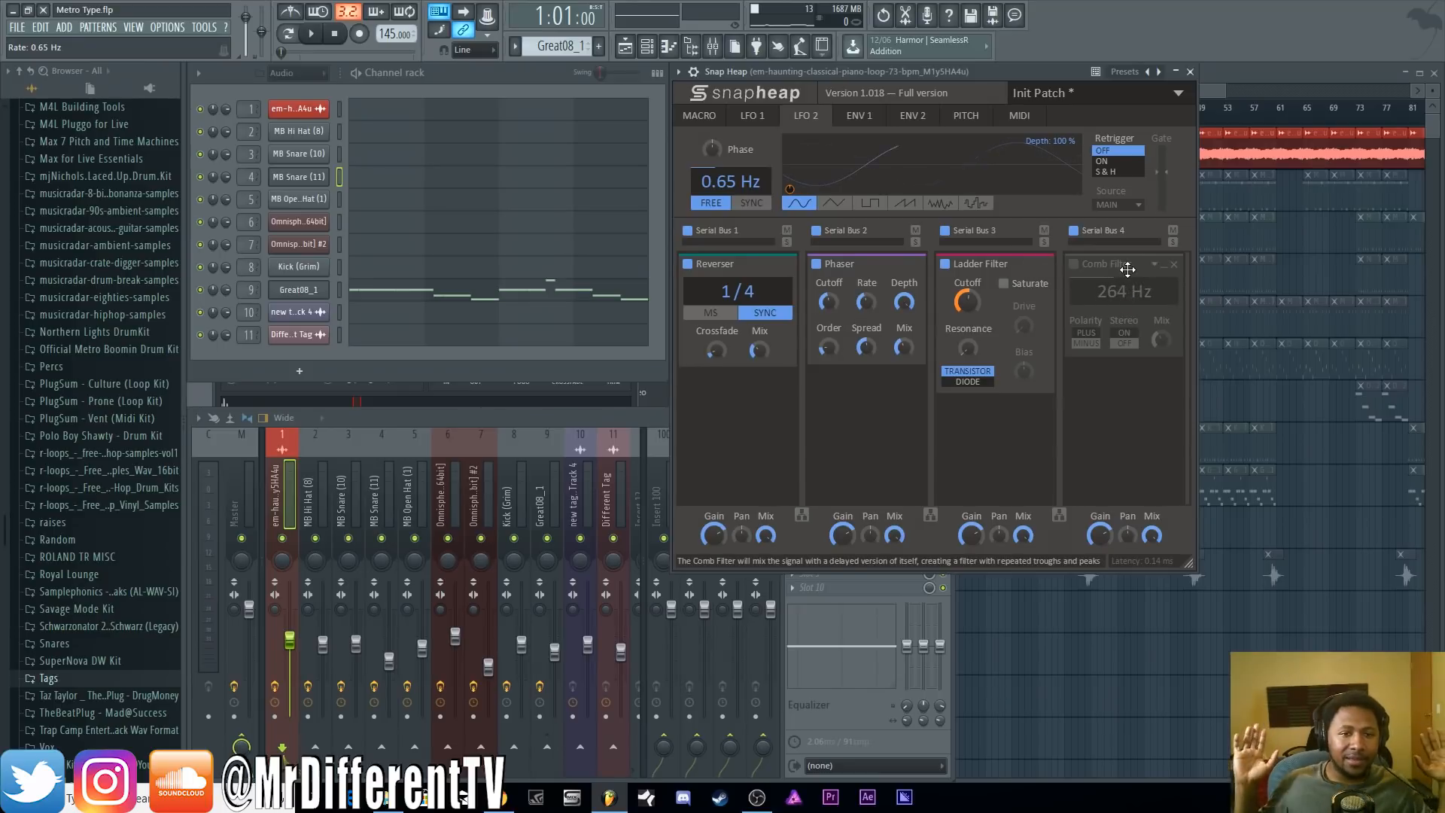
Look through the envelope, pitch tracker, LFO 1 and macro modulation sources in Snap Heap
{"action": "left_click", "coordinate": [869, 121]}
{"action": "left_click", "coordinate": [962, 120]}
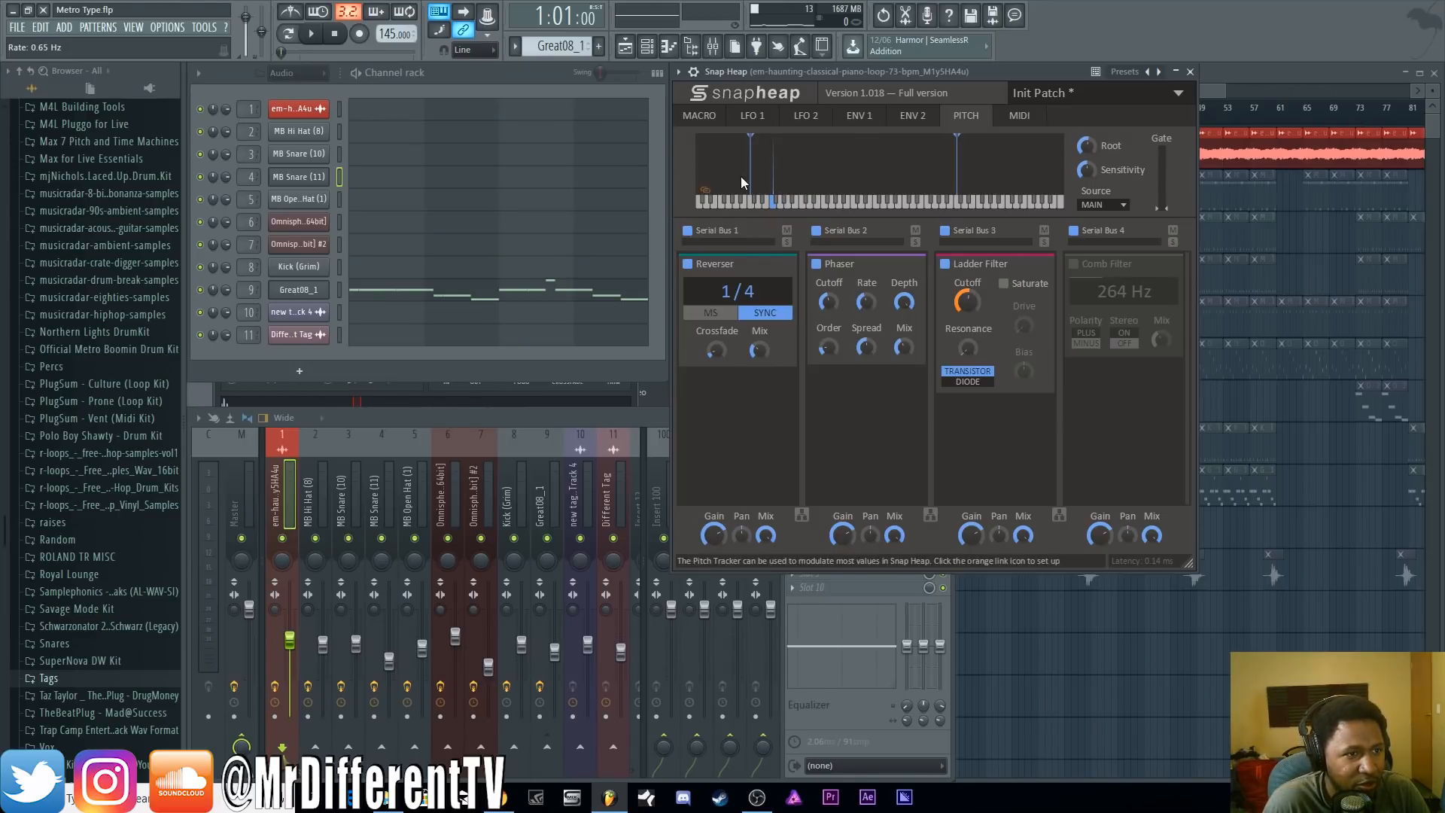
{"action": "left_click", "coordinate": [700, 118]}
{"action": "left_click", "coordinate": [752, 118]}
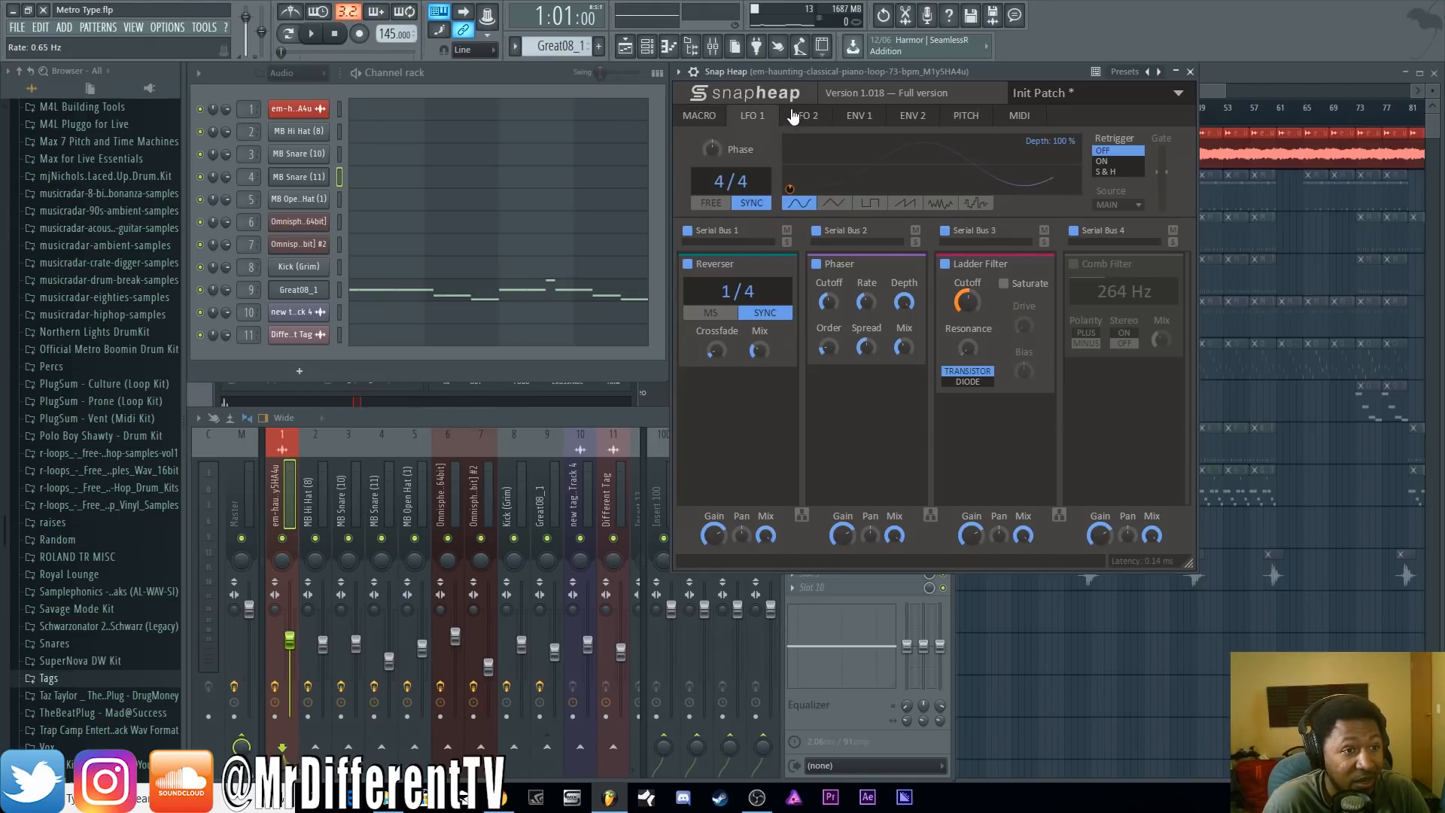
{"action": "left_click", "coordinate": [717, 118]}
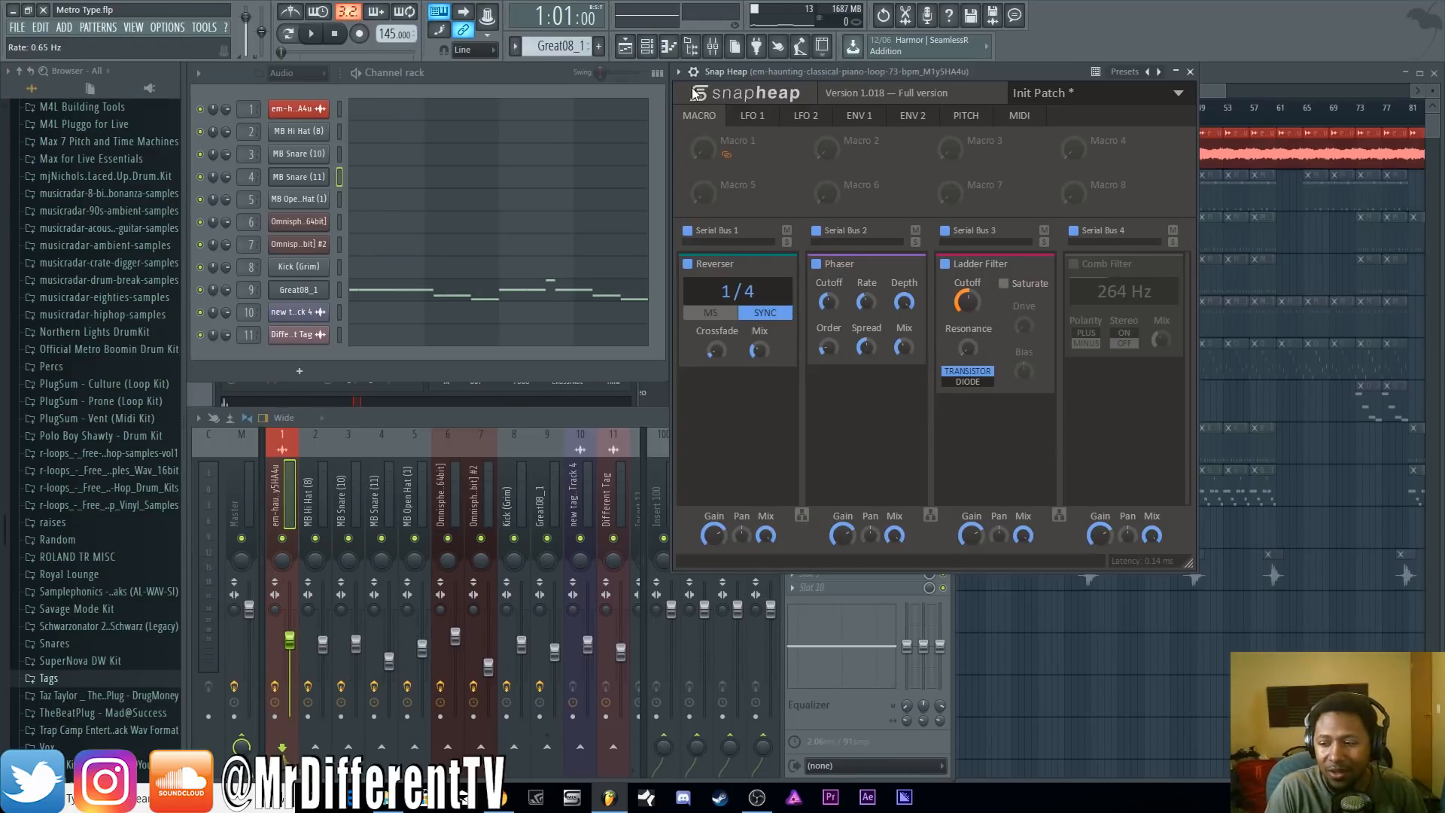
Enable the Comb Filter on Serial Bus 4 and compare the piano loop with it bypassed and active
{"action": "left_click", "coordinate": [1073, 264]}
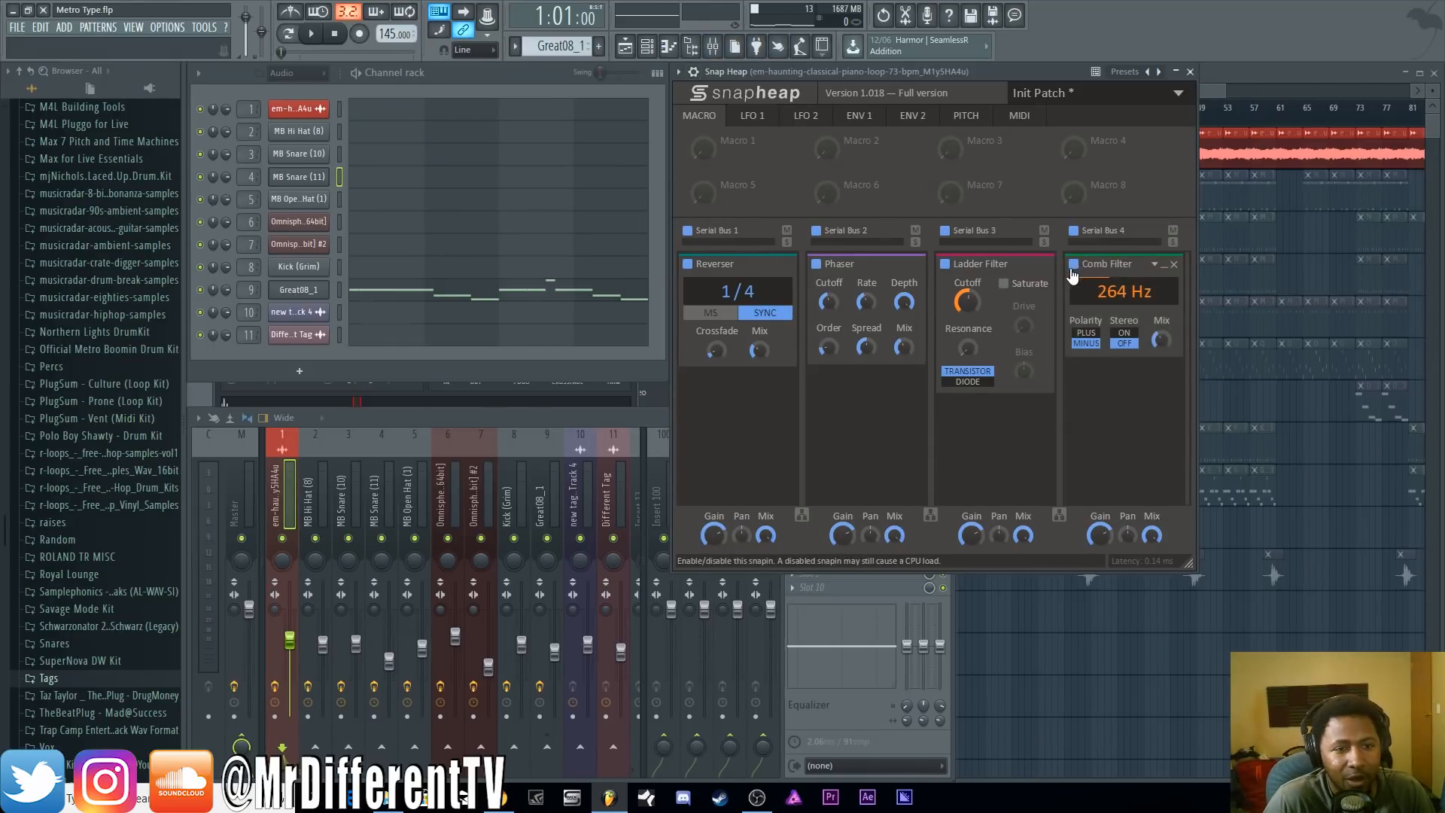
{"action": "key", "text": "space"}
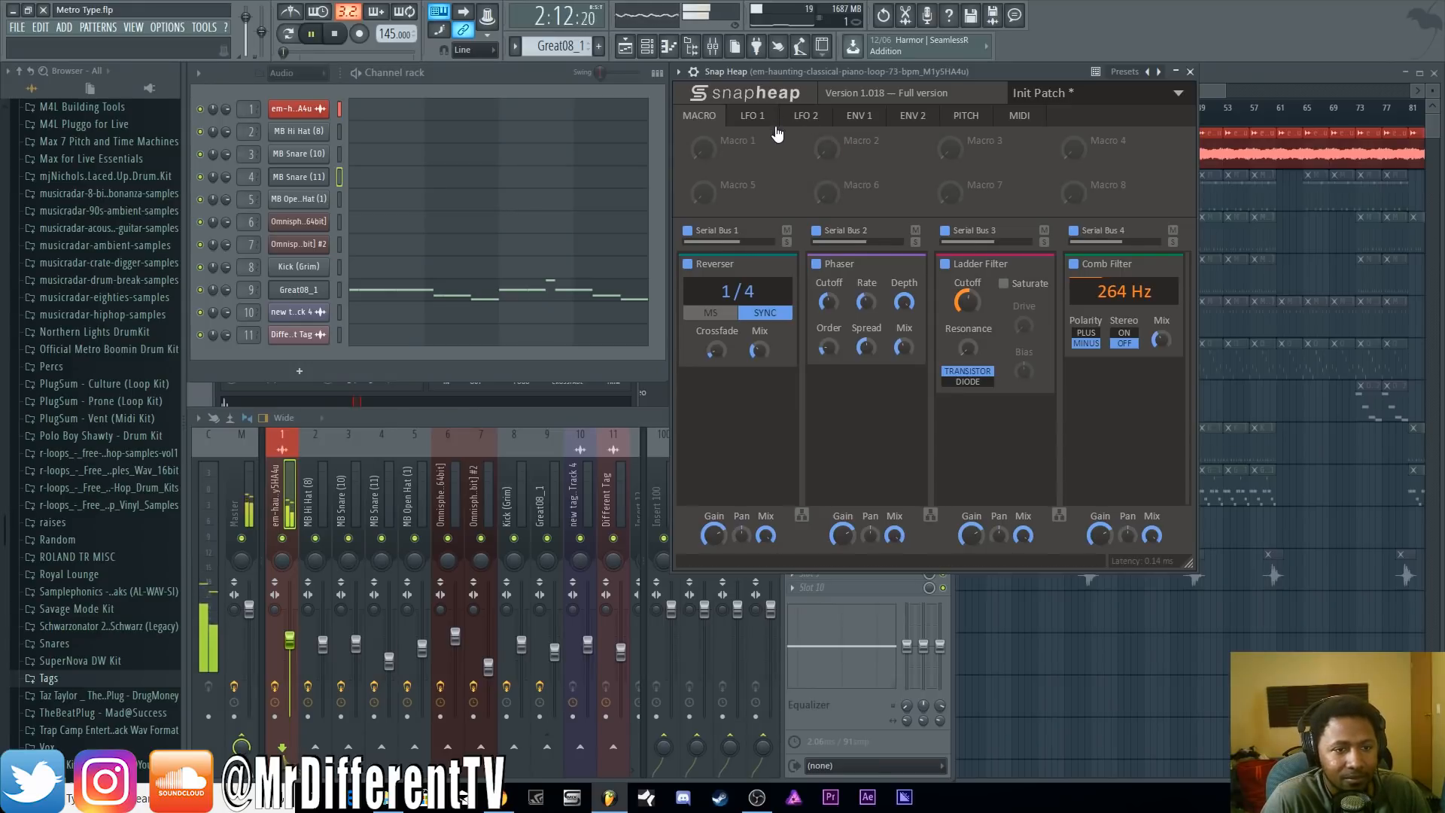
{"action": "left_click", "coordinate": [1074, 264]}
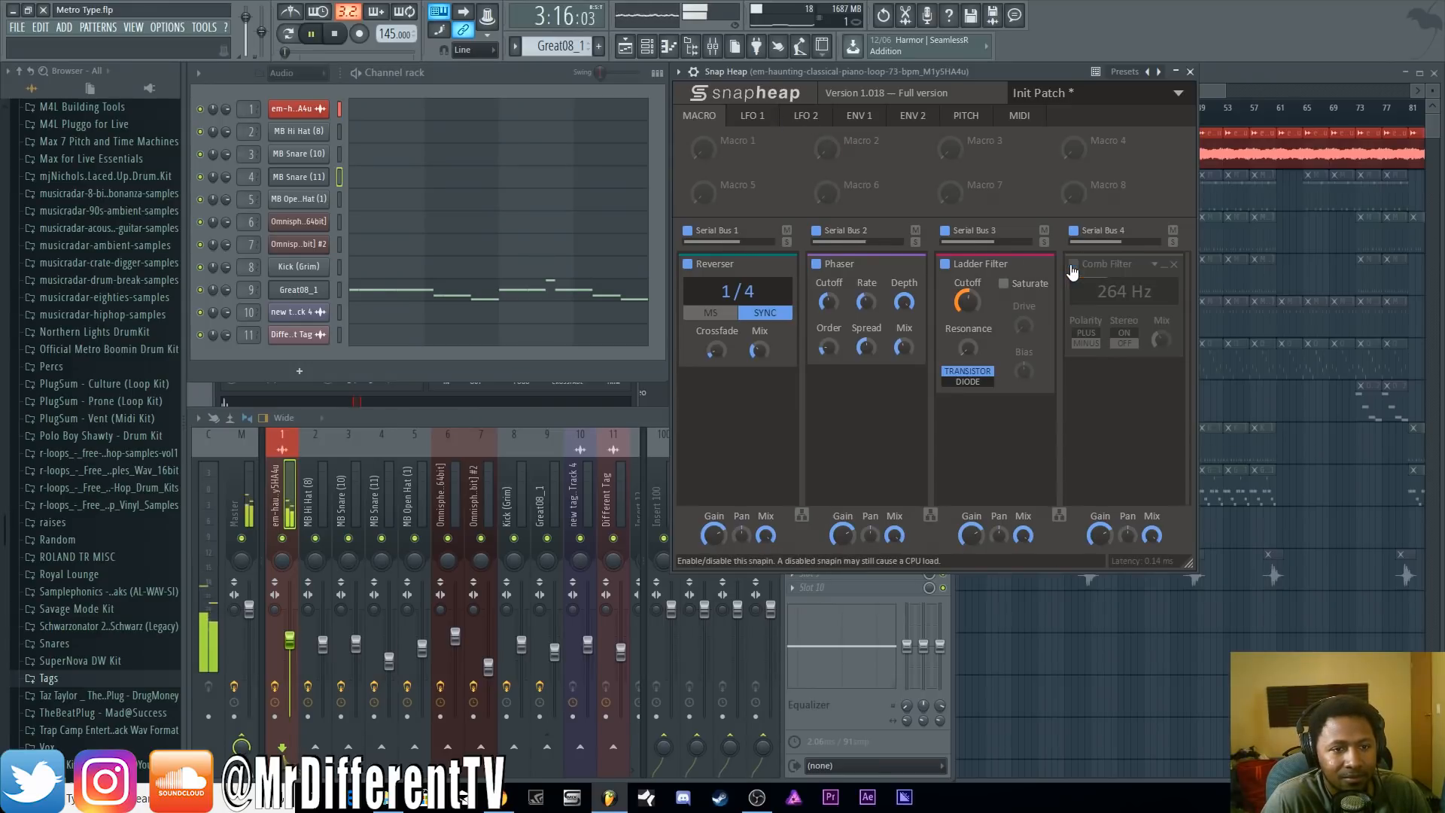
{"action": "left_click", "coordinate": [1073, 266]}
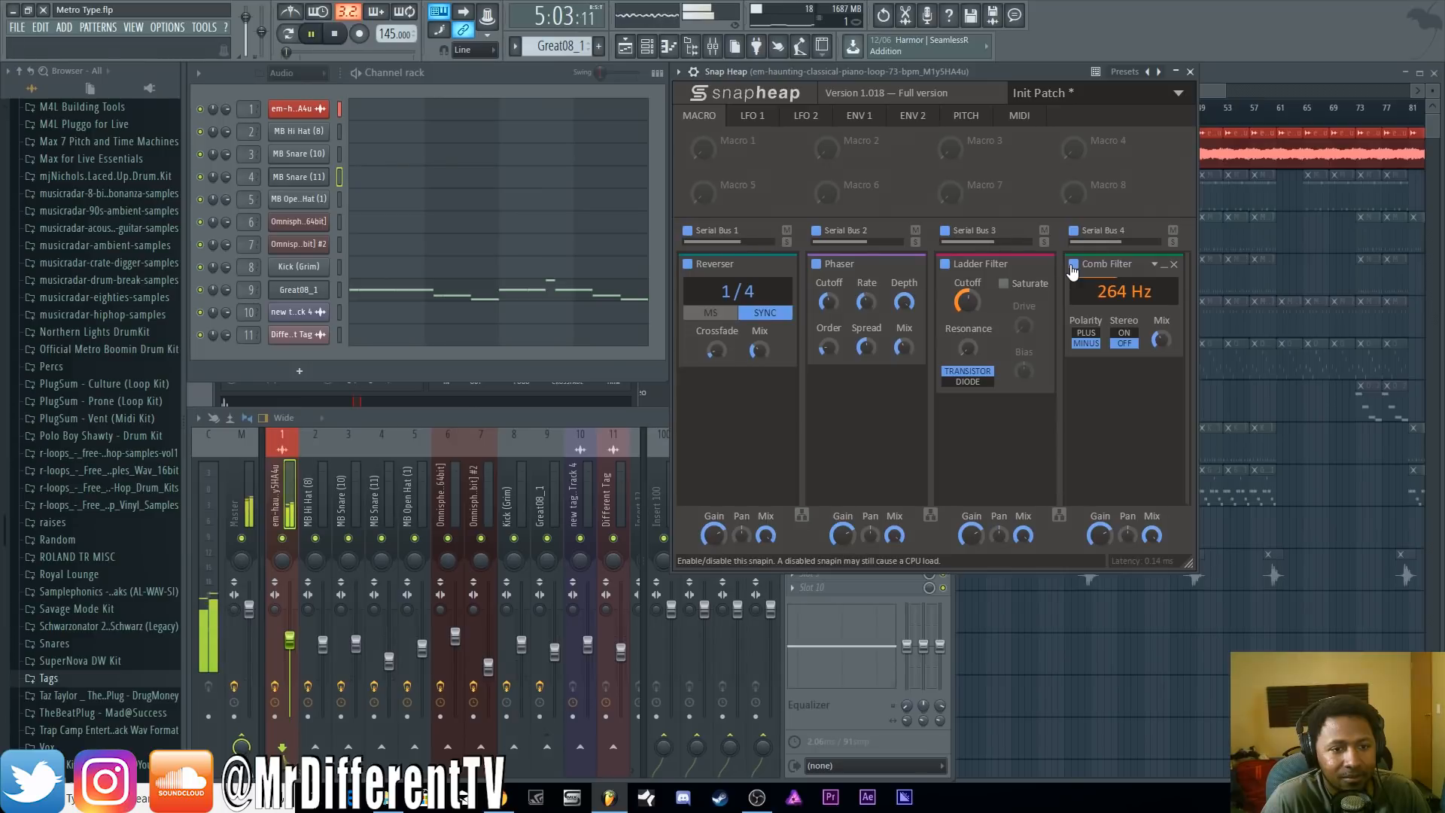
{"action": "key", "text": "space"}
{"action": "left_click", "coordinate": [753, 116]}
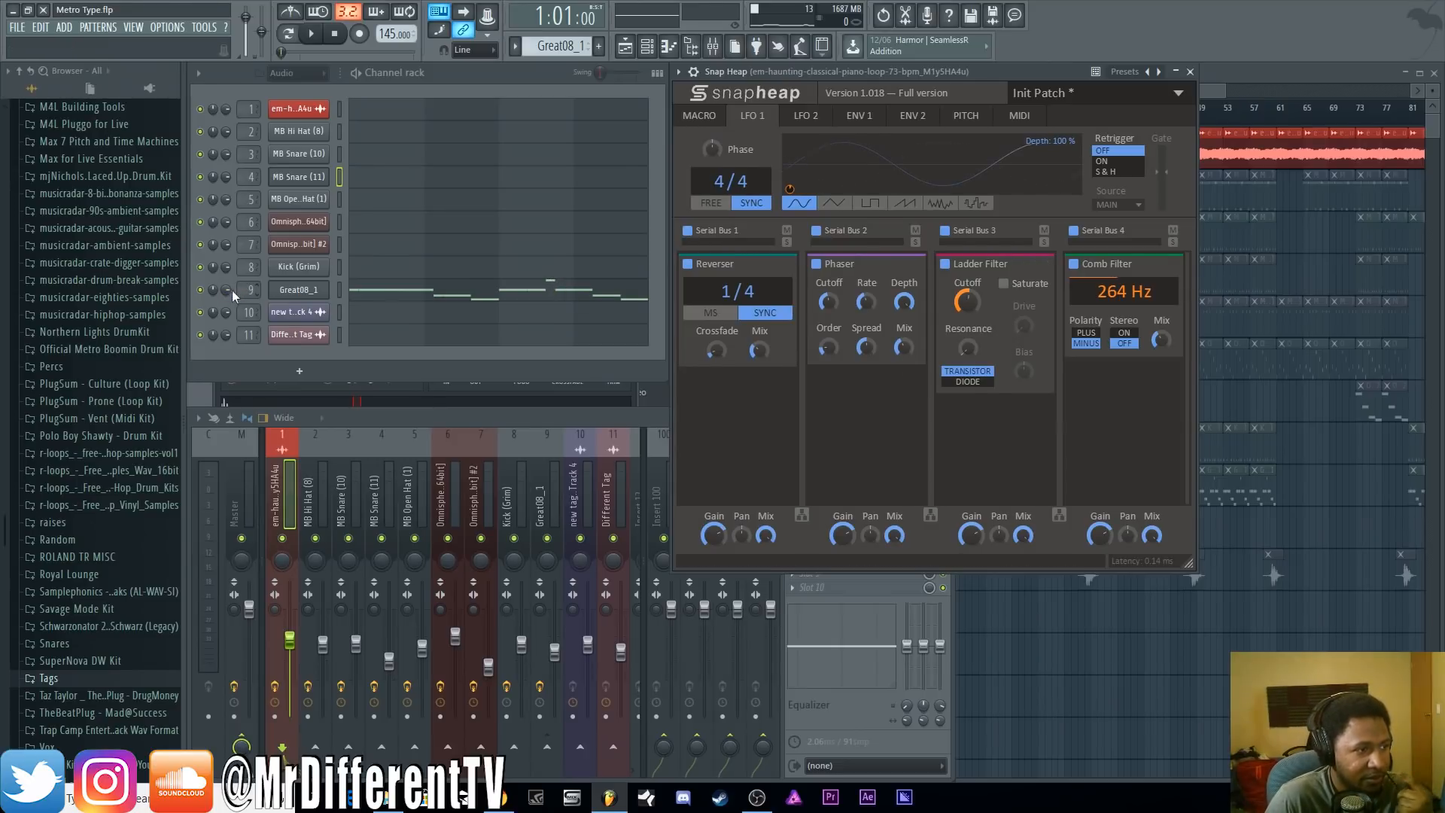
Switch playback to pattern mode and open the Distortion effect on the Great08_1 mixer track
{"action": "left_click", "coordinate": [288, 34]}
{"action": "double_click", "coordinate": [248, 289]}
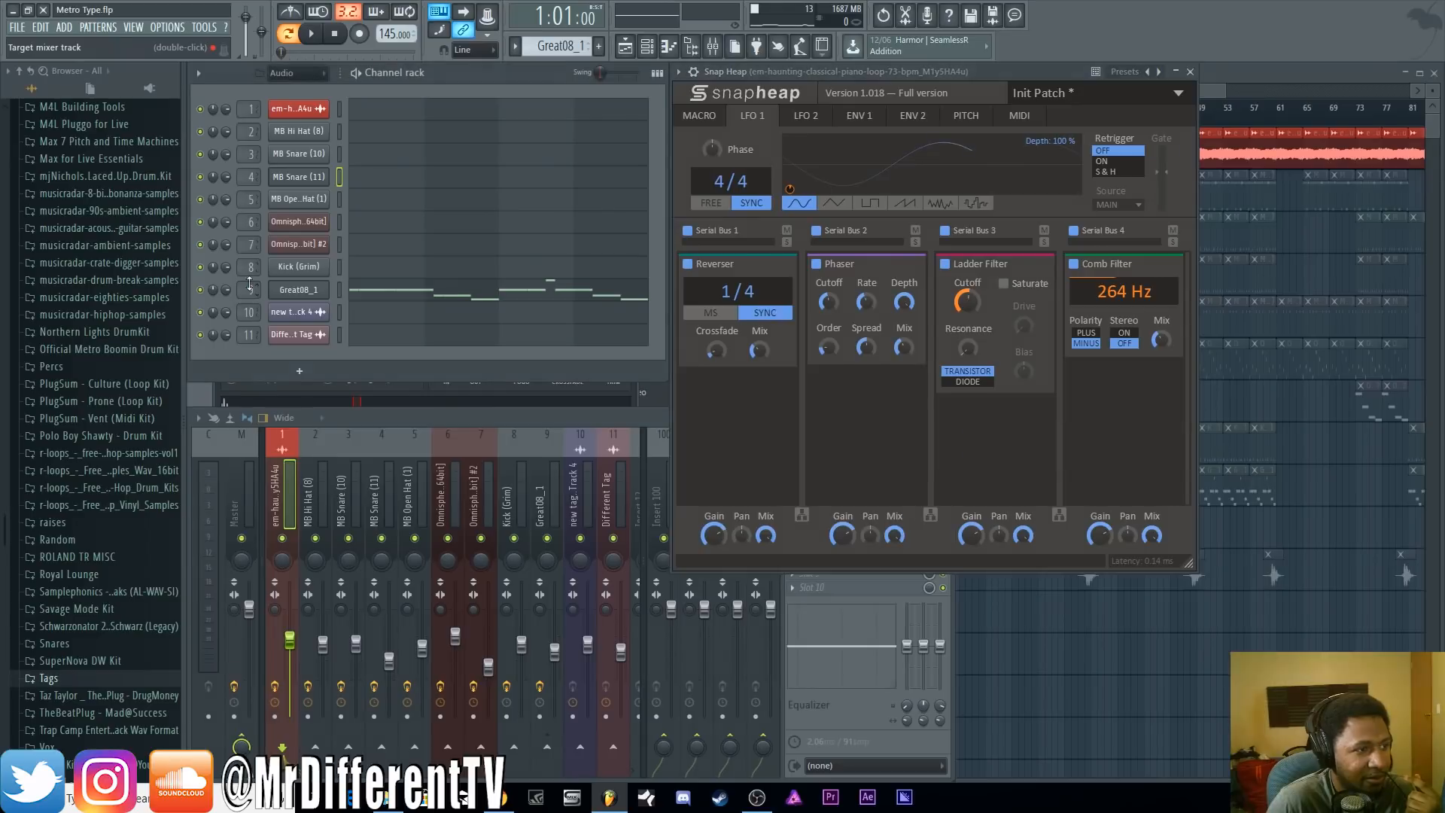
{"action": "left_click", "coordinate": [849, 461]}
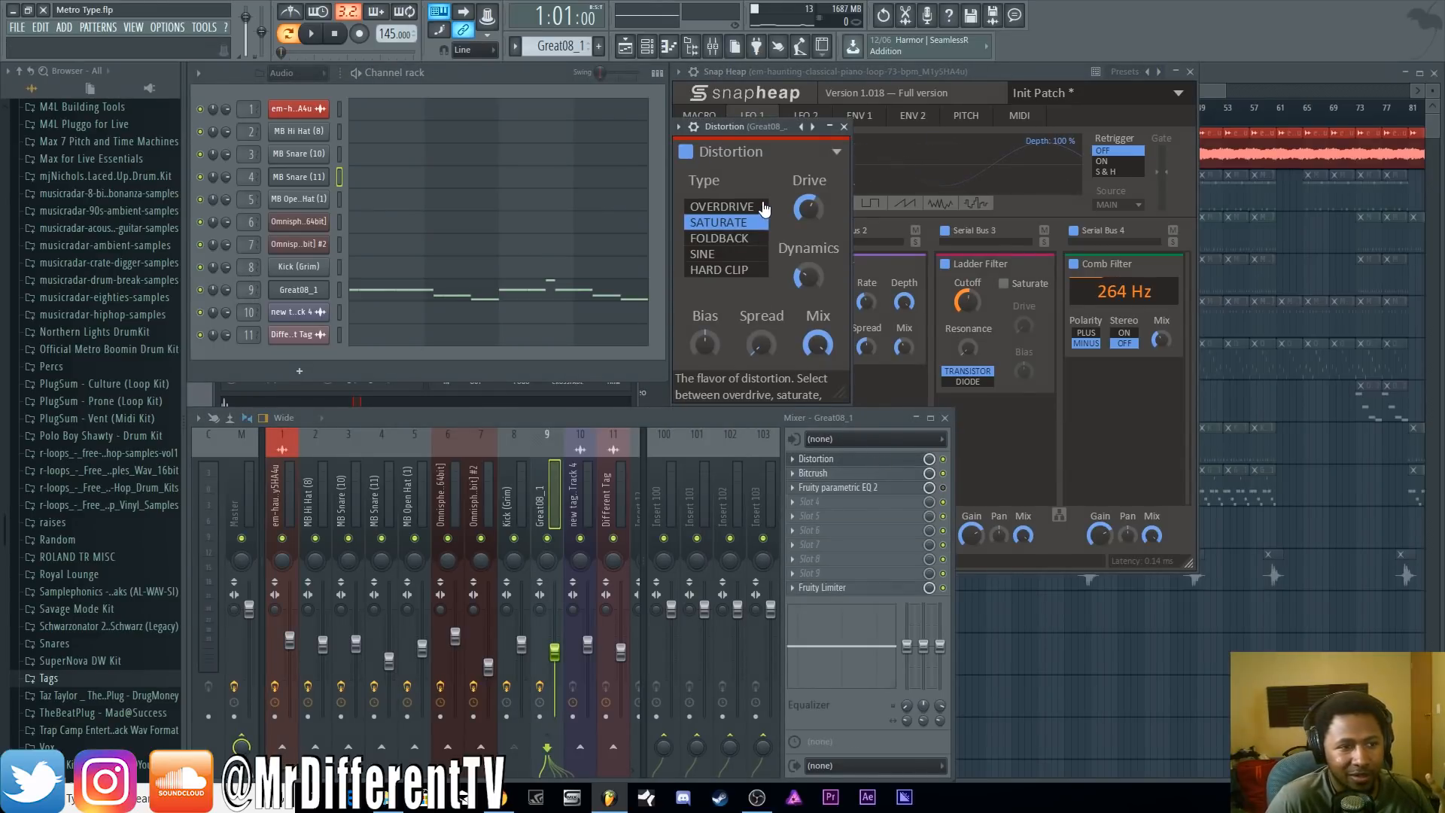
Add the kHs Compressor to slot 5 of the Great08_1 mixer track, place its window beside Distortion, and play the pattern
{"action": "left_click", "coordinate": [821, 512]}
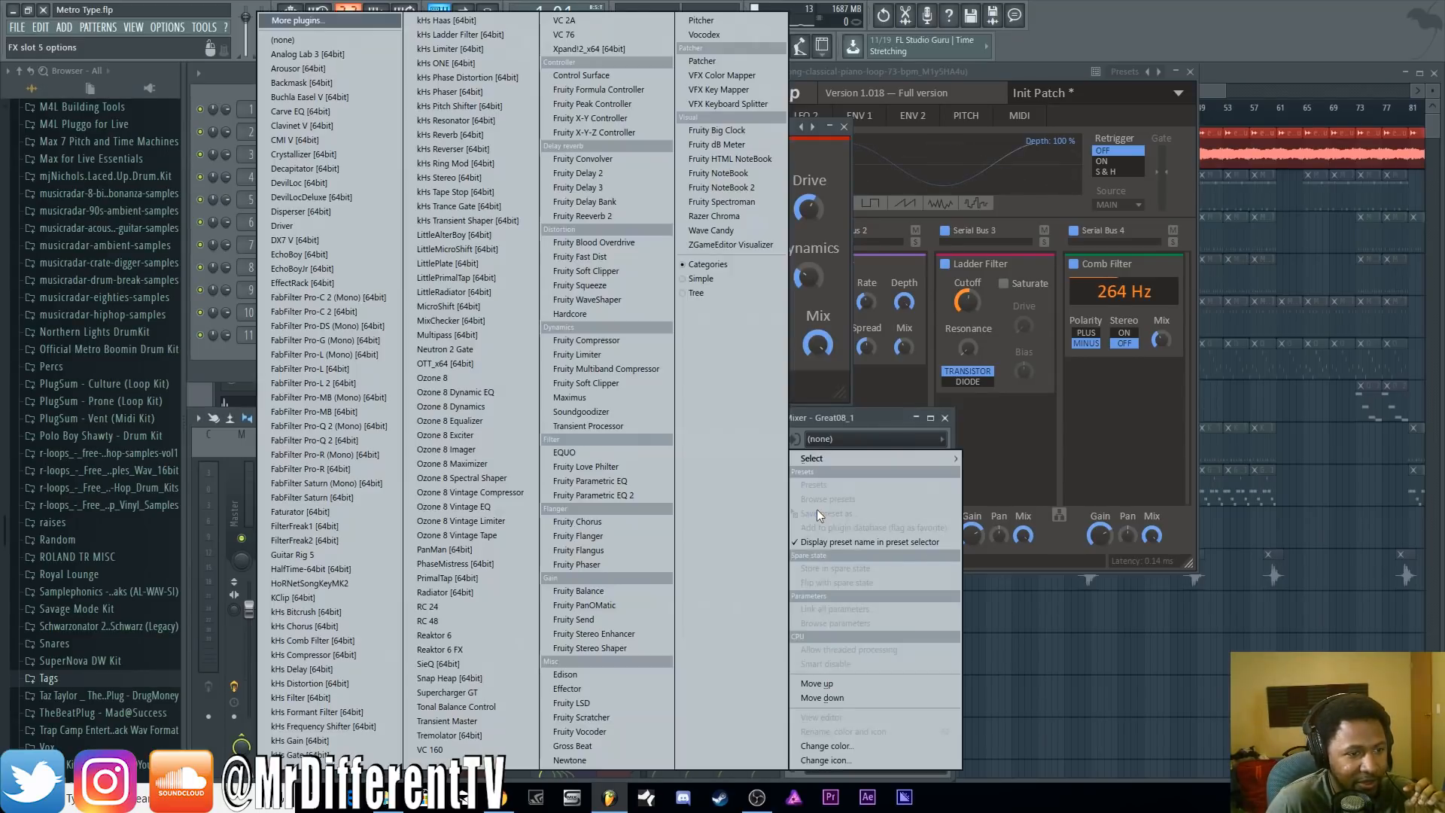
{"action": "mouse_move", "coordinate": [815, 455]}
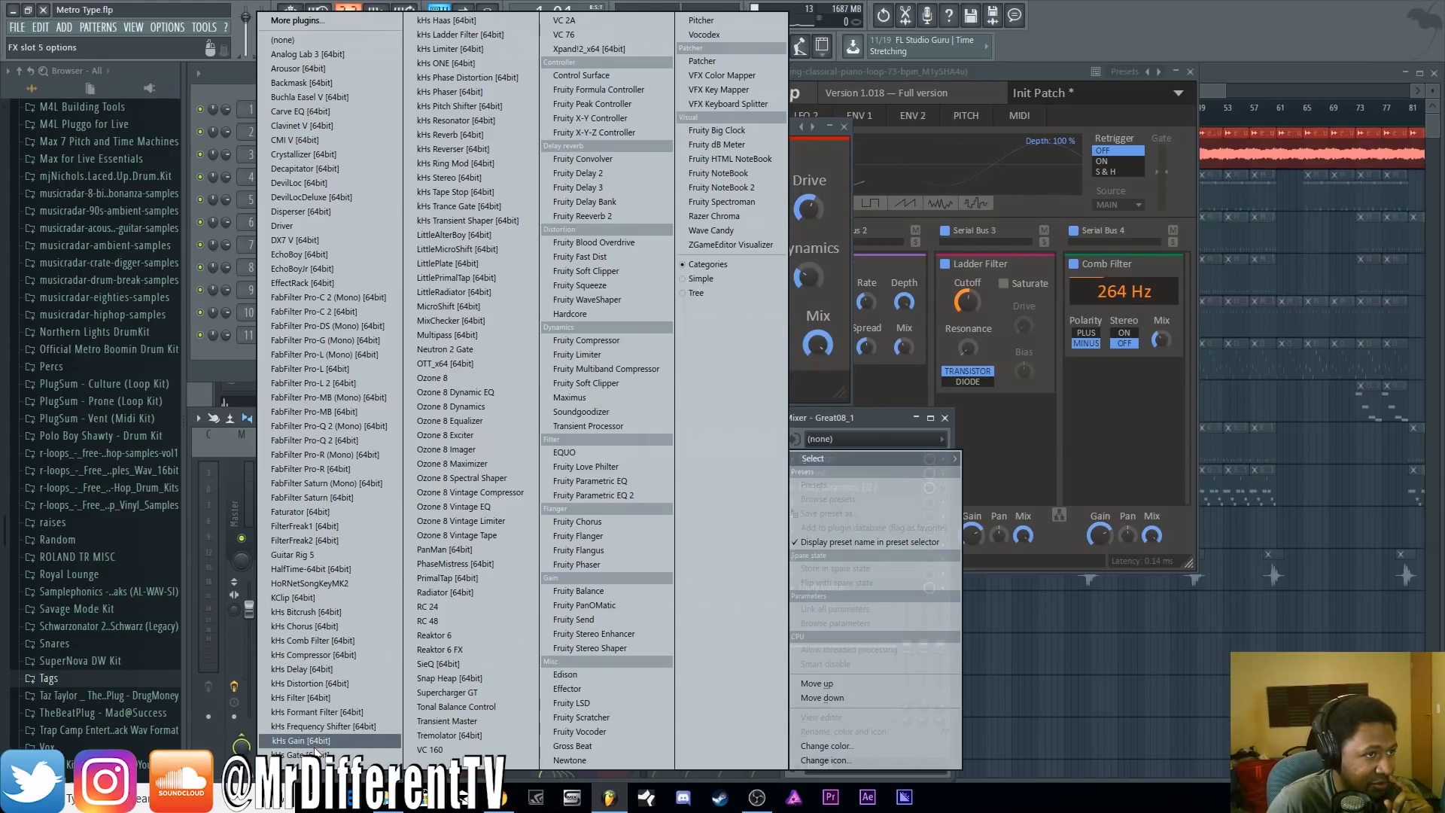
{"action": "left_click", "coordinate": [305, 654]}
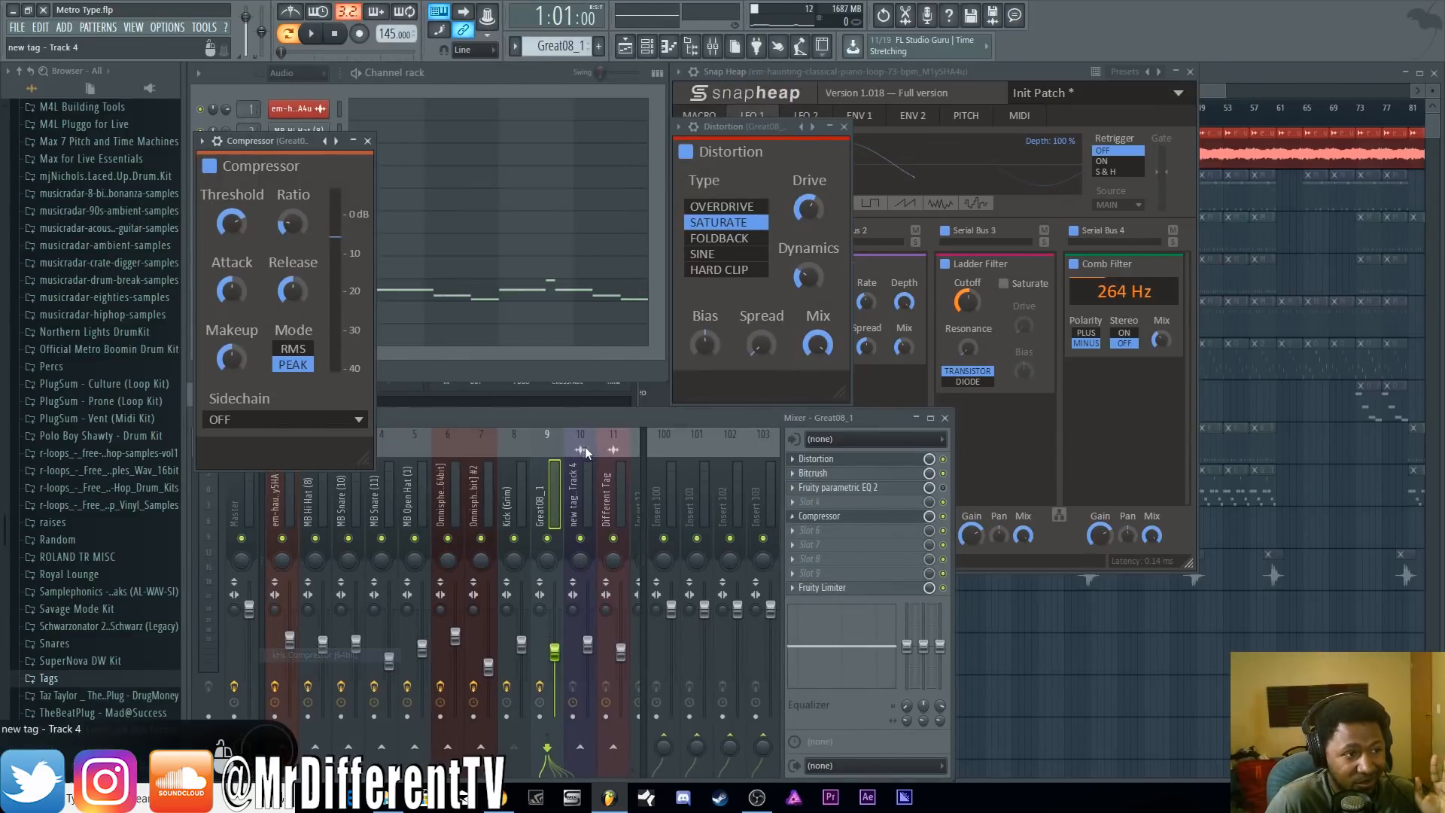
{"action": "left_click_drag", "start_coordinate": [374, 141], "coordinate": [947, 76]}
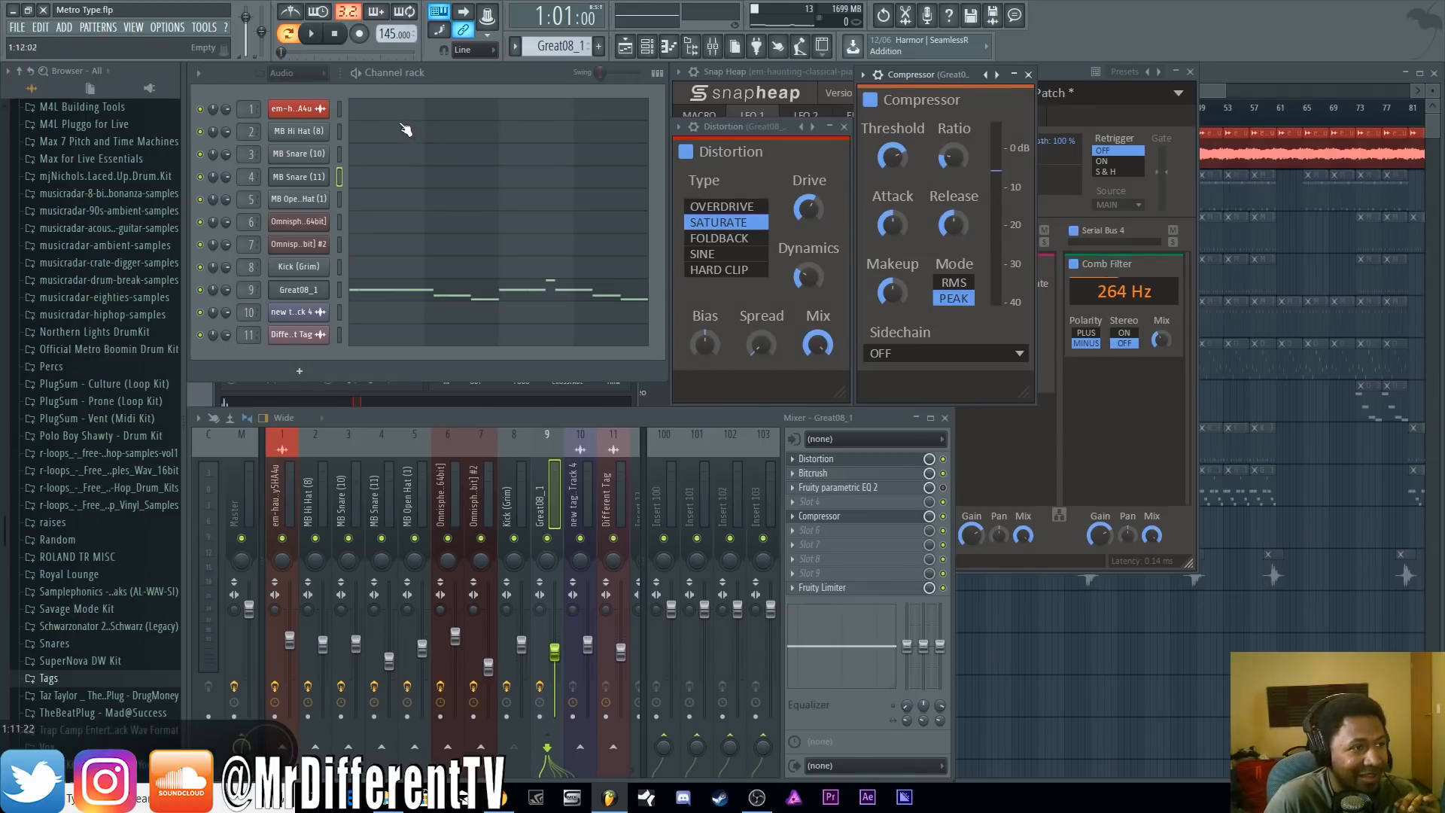
{"action": "key", "text": "space"}
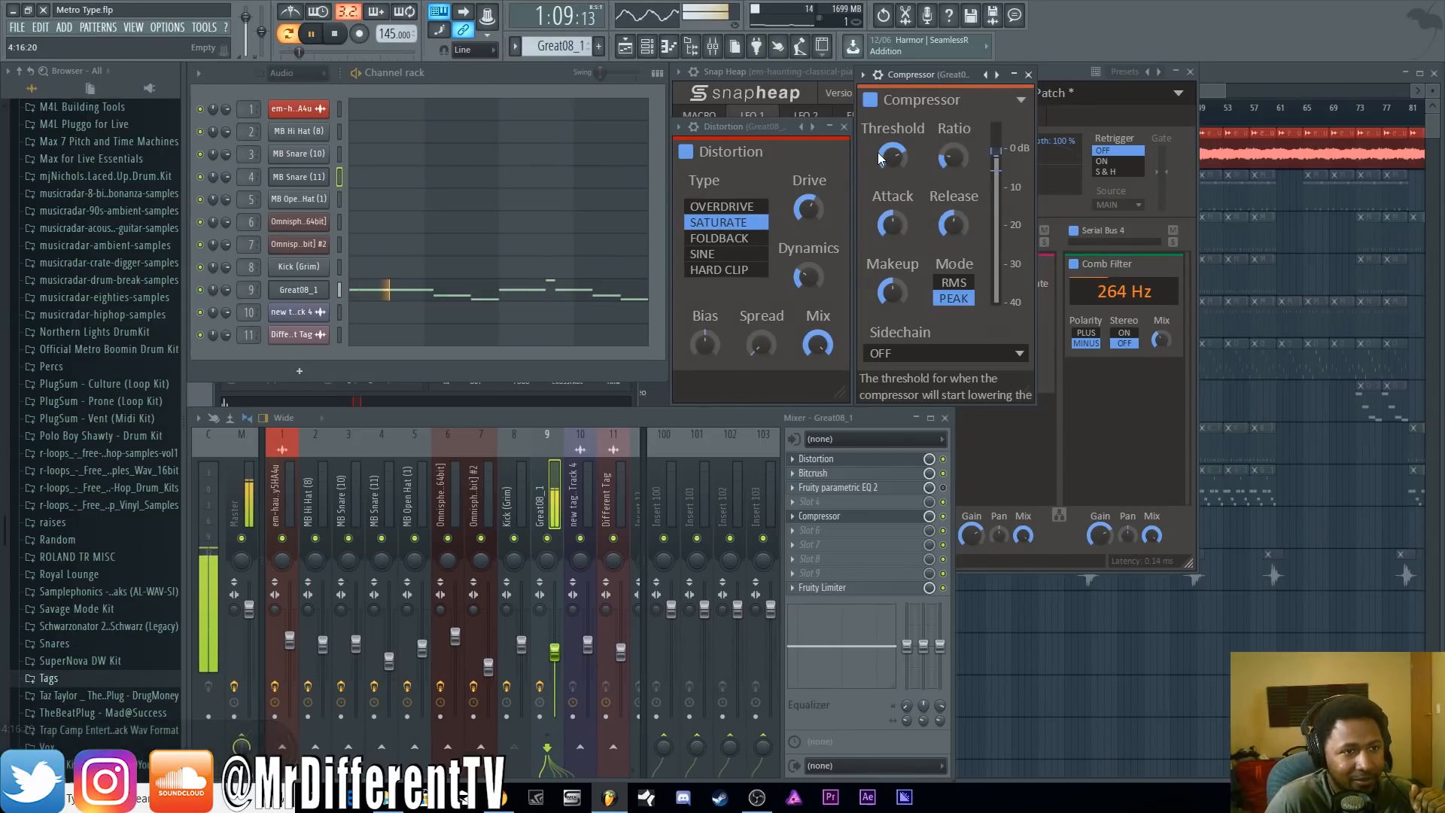
Set the Compressor's threshold to -24.79 dB, attack to 2.33 ms and makeup to 85%, and raise its ratio and release
{"action": "left_click_drag", "start_coordinate": [954, 159], "coordinate": [954, 106]}
{"action": "left_click_drag", "start_coordinate": [893, 226], "coordinate": [927, 241]}
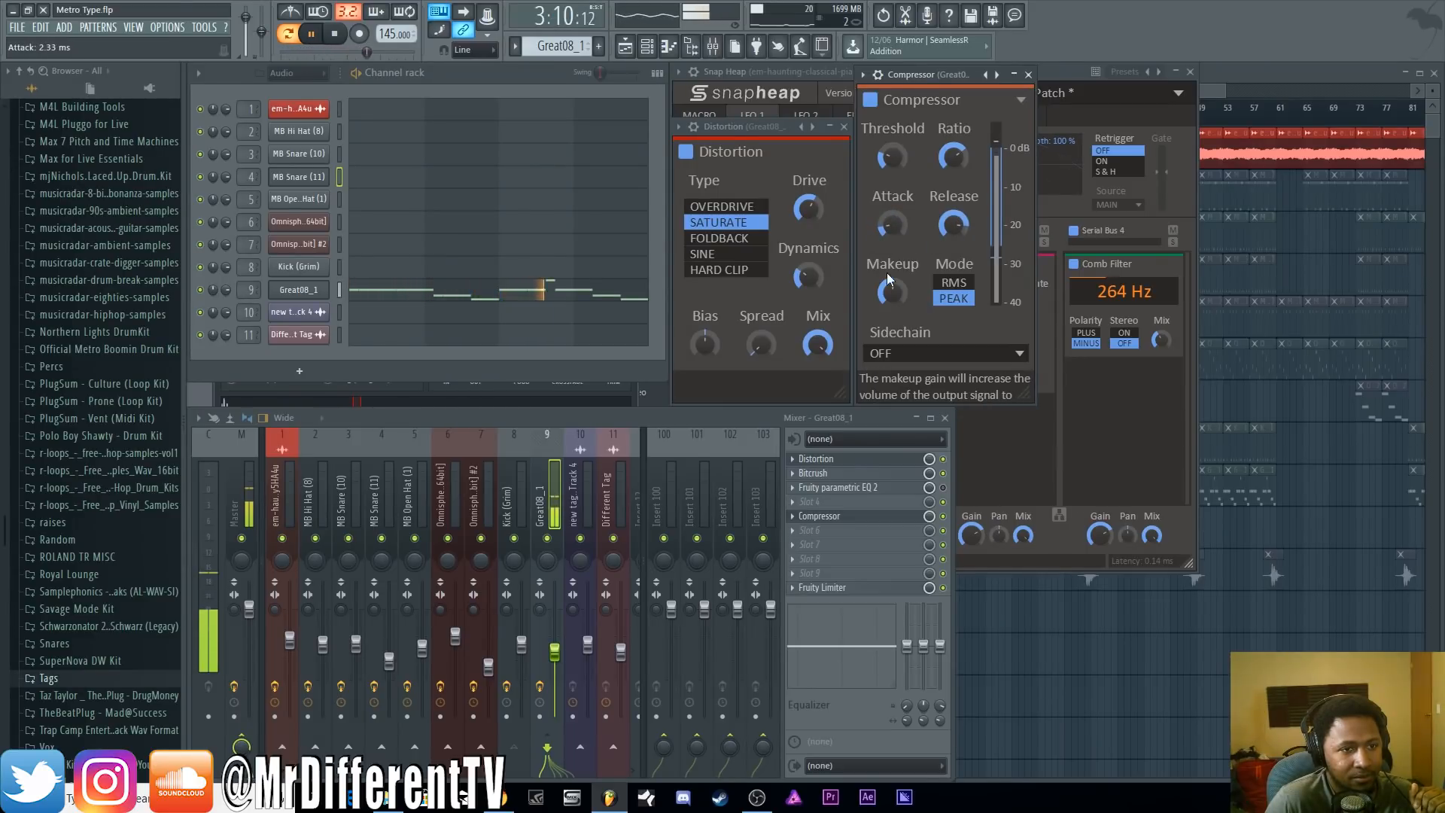
{"action": "left_click_drag", "start_coordinate": [891, 291], "coordinate": [891, 275]}
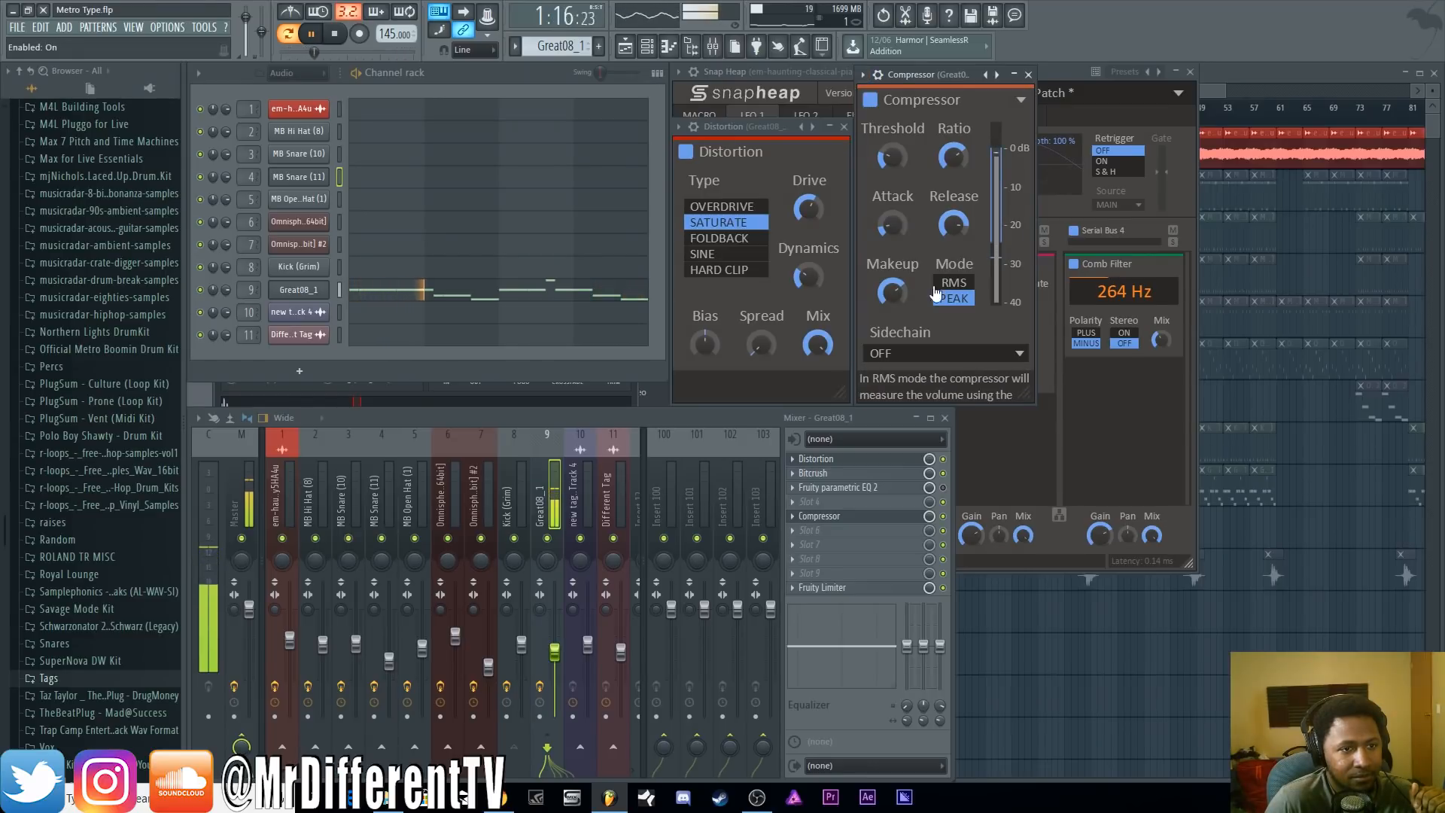
{"action": "left_click_drag", "start_coordinate": [892, 291], "coordinate": [892, 278]}
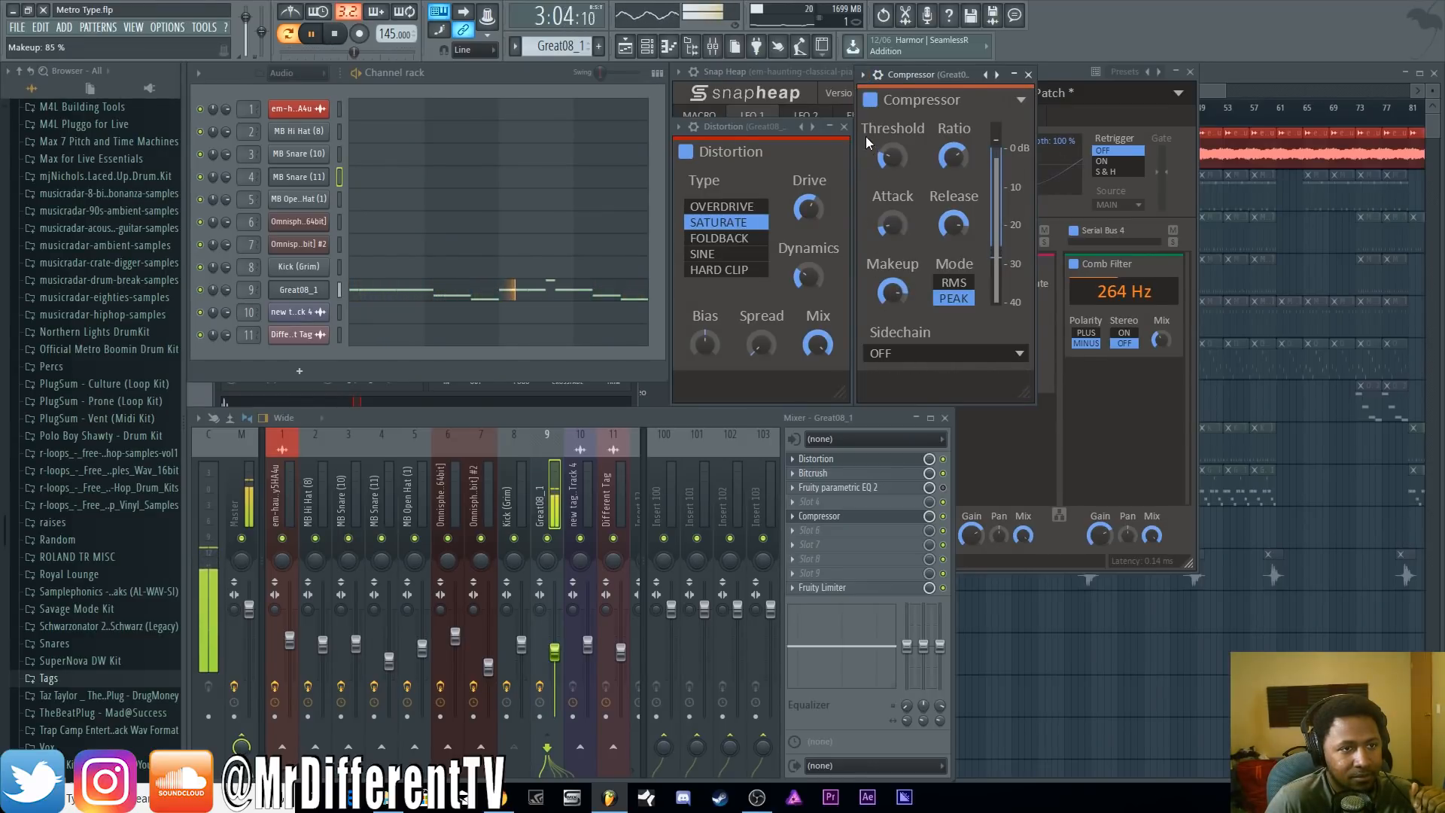
Compare the playing pattern with the Compressor bypassed and active, and stop playback
{"action": "left_click", "coordinate": [869, 100]}
{"action": "left_click", "coordinate": [869, 100]}
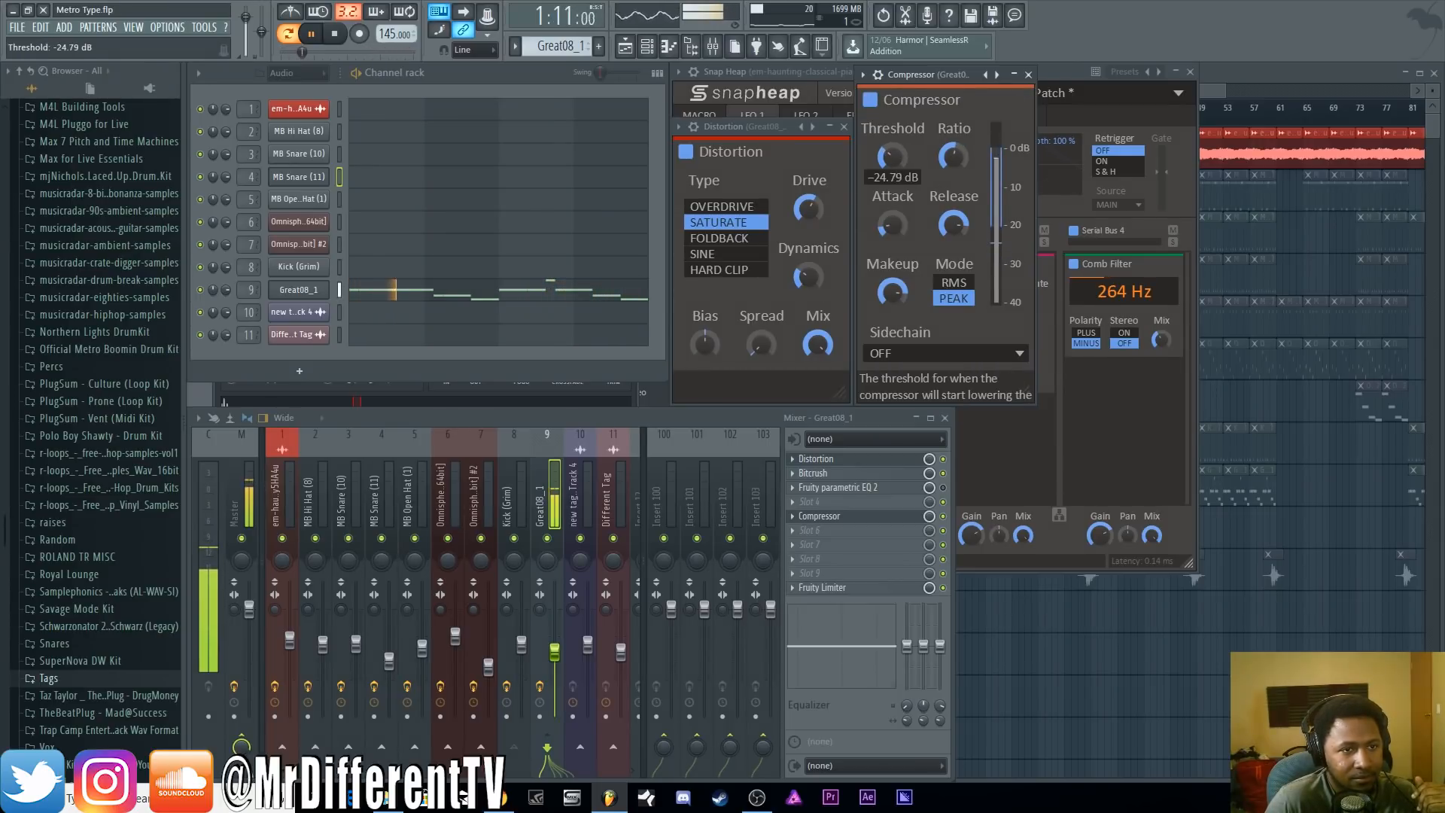
{"action": "left_click", "coordinate": [337, 35]}
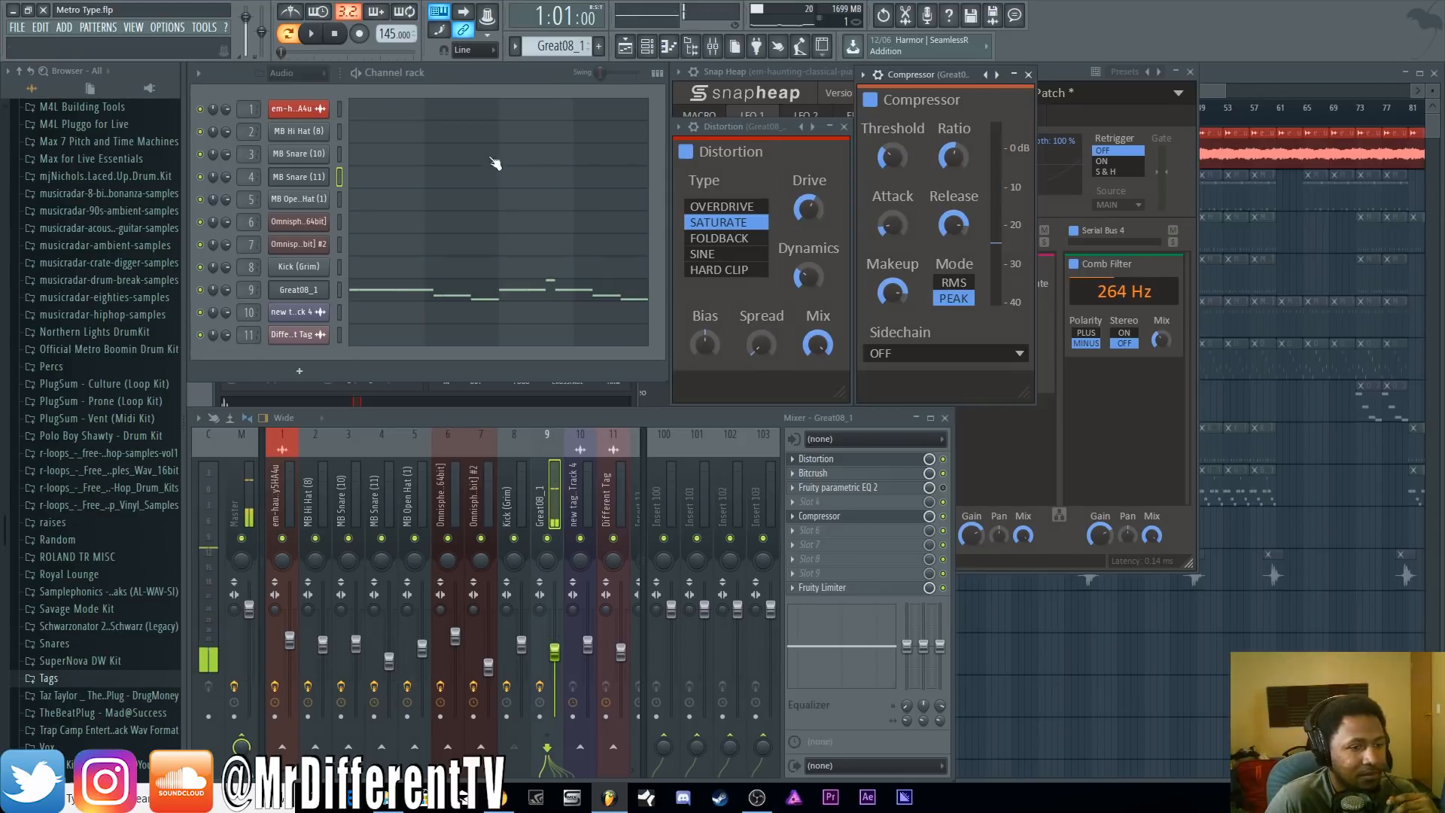
Remove the Compressor from slot 5 of the Great08_1 mixer track and show its Bitcrush effect side by side with Distortion
{"action": "right_click", "coordinate": [806, 516]}
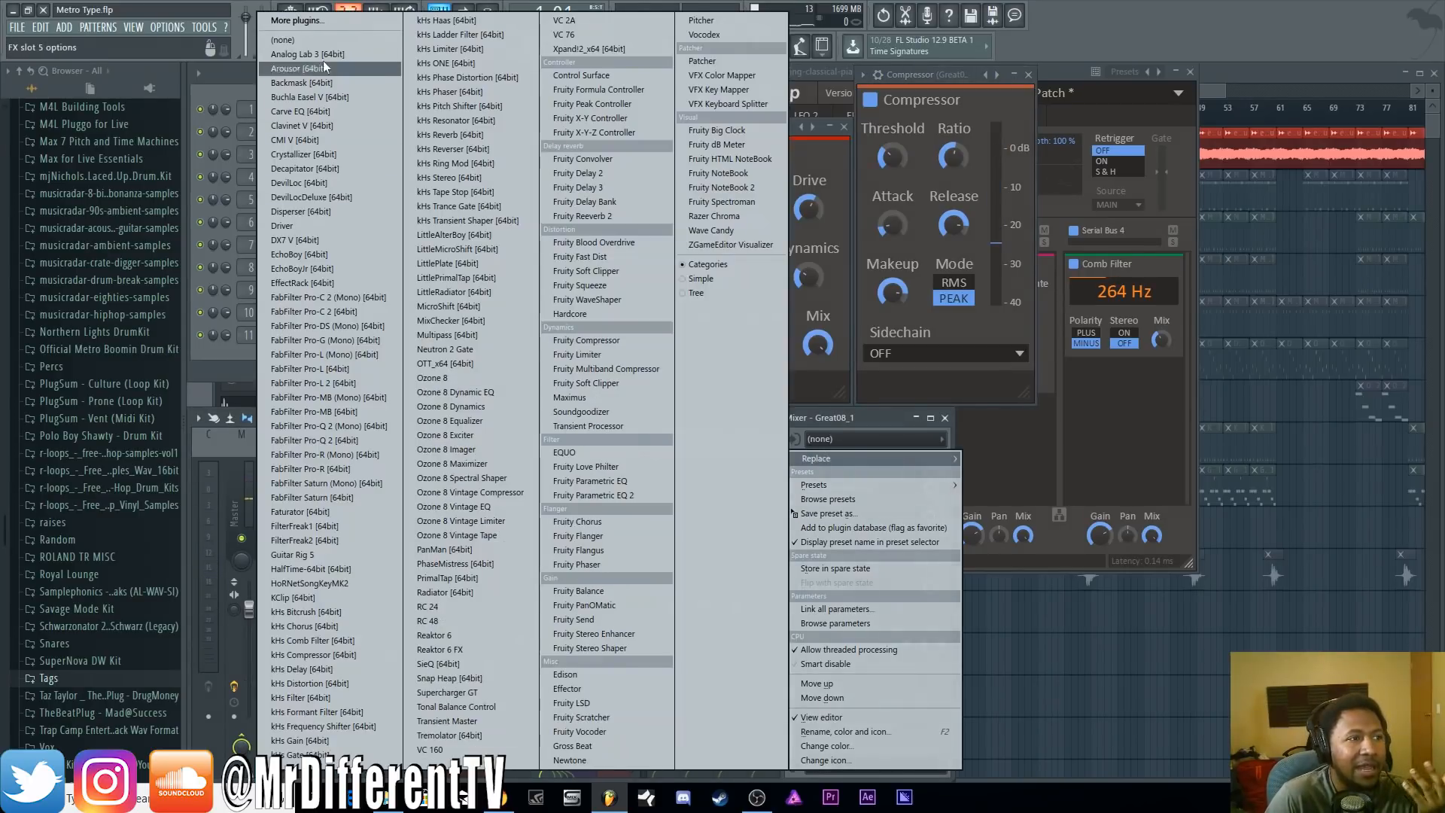
{"action": "left_click", "coordinate": [317, 39]}
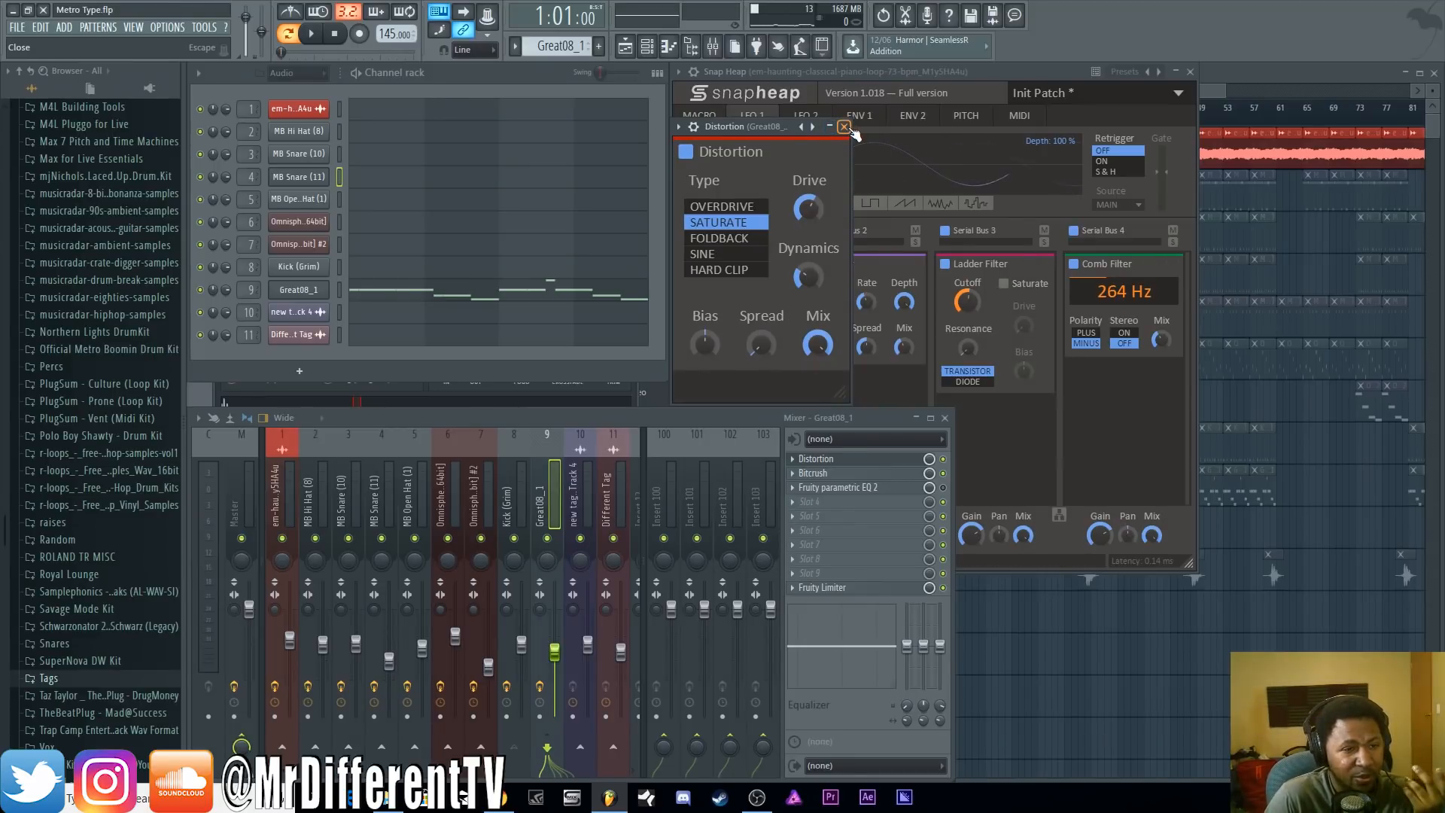
{"action": "left_click", "coordinate": [828, 473]}
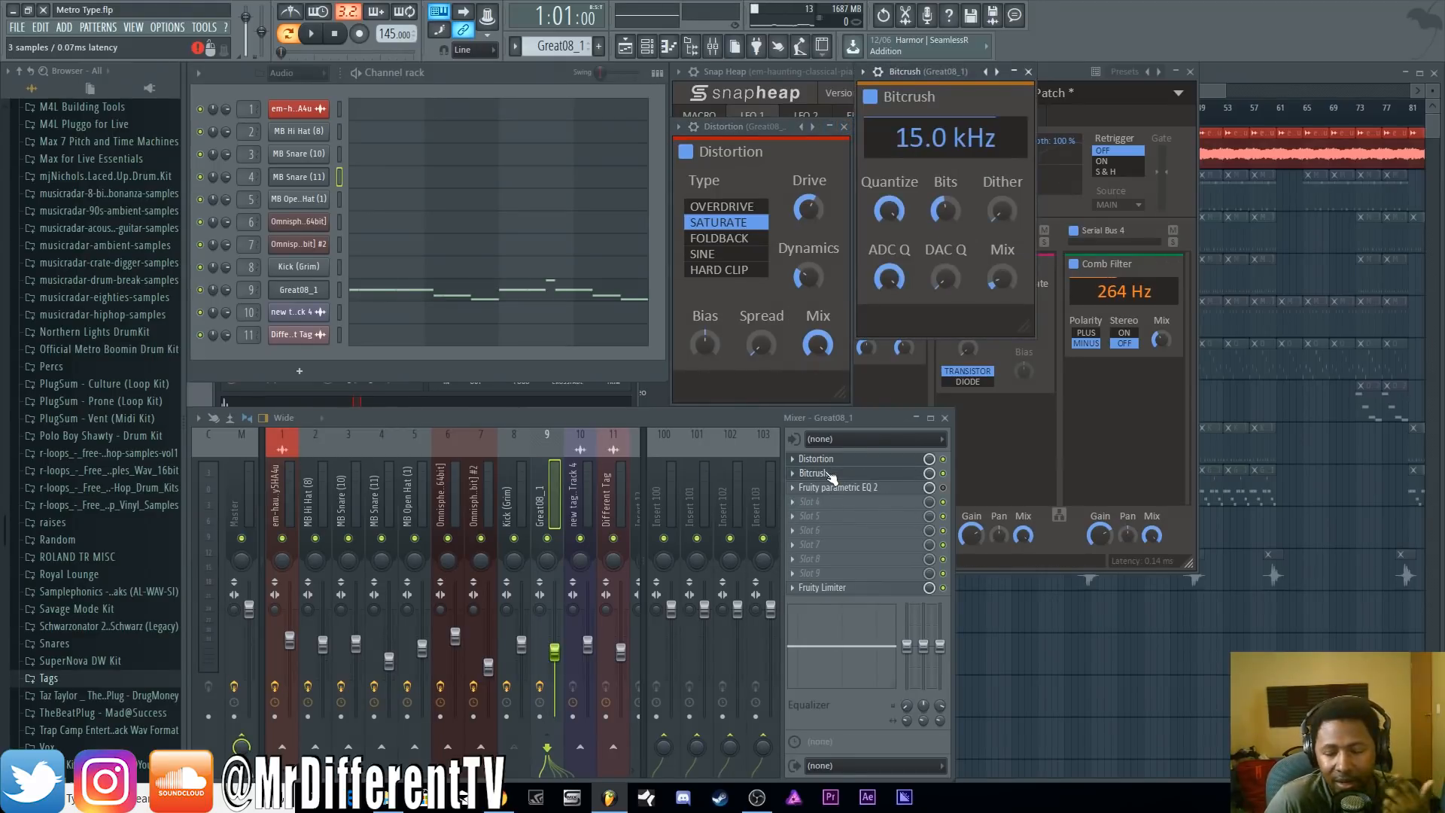
{"action": "left_click_drag", "start_coordinate": [771, 131], "coordinate": [771, 75]}
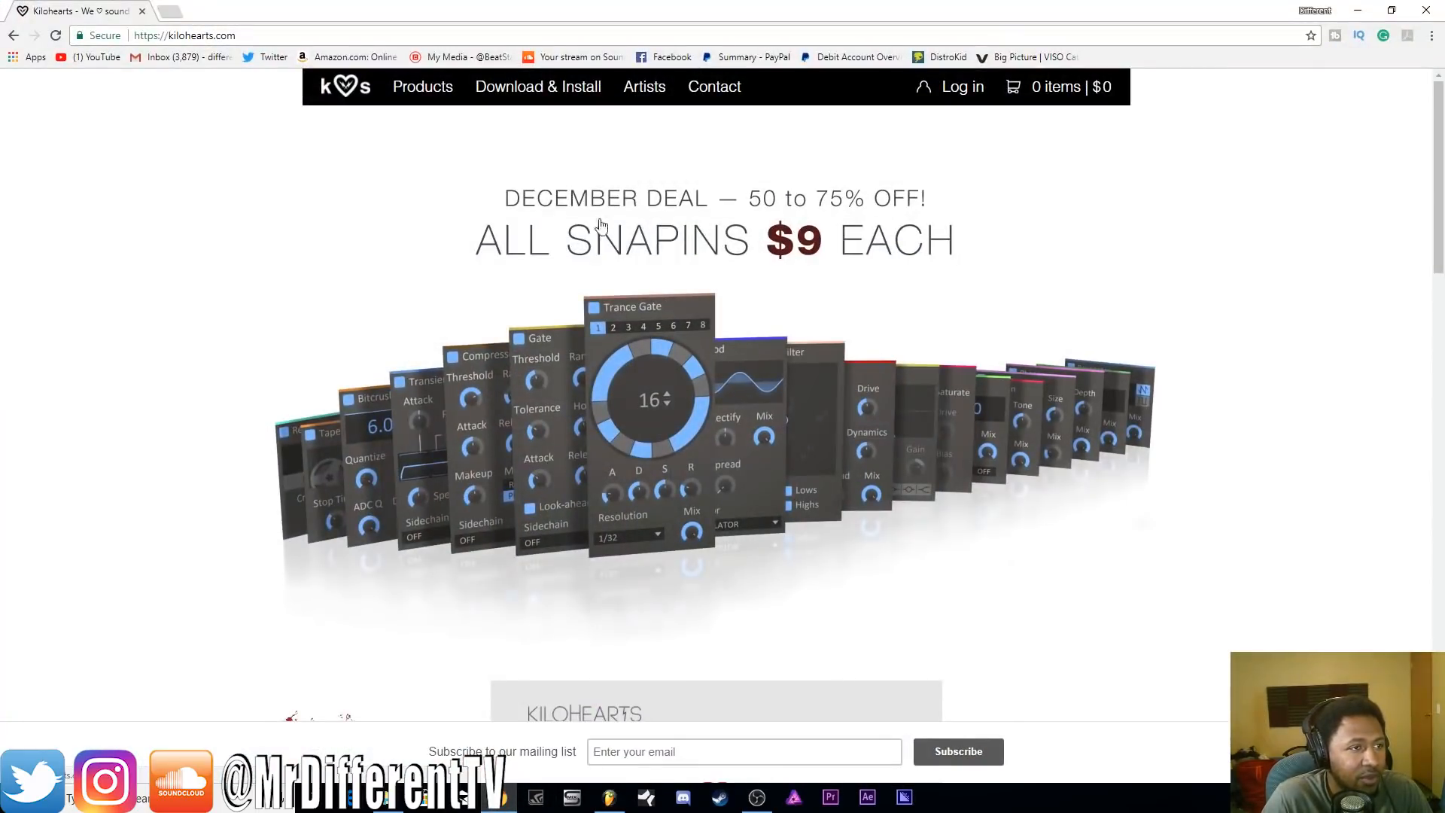
Look through the Kilohearts homepage in the browser, examining the snapin deal, the Snapin eco-system section and the Carve and Slice EQs
{"action": "left_click", "coordinate": [426, 93]}
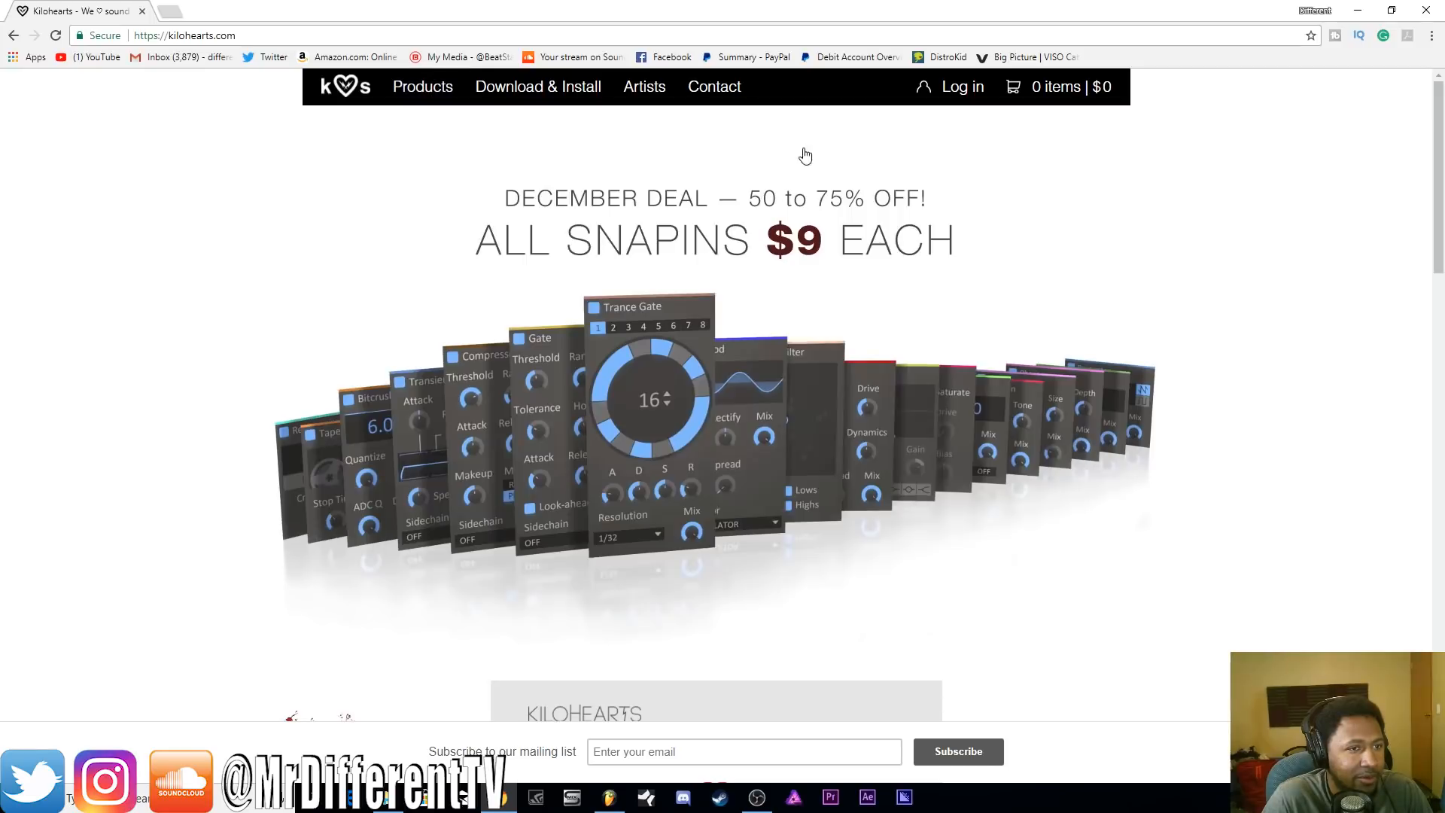
{"action": "mouse_move", "coordinate": [444, 90]}
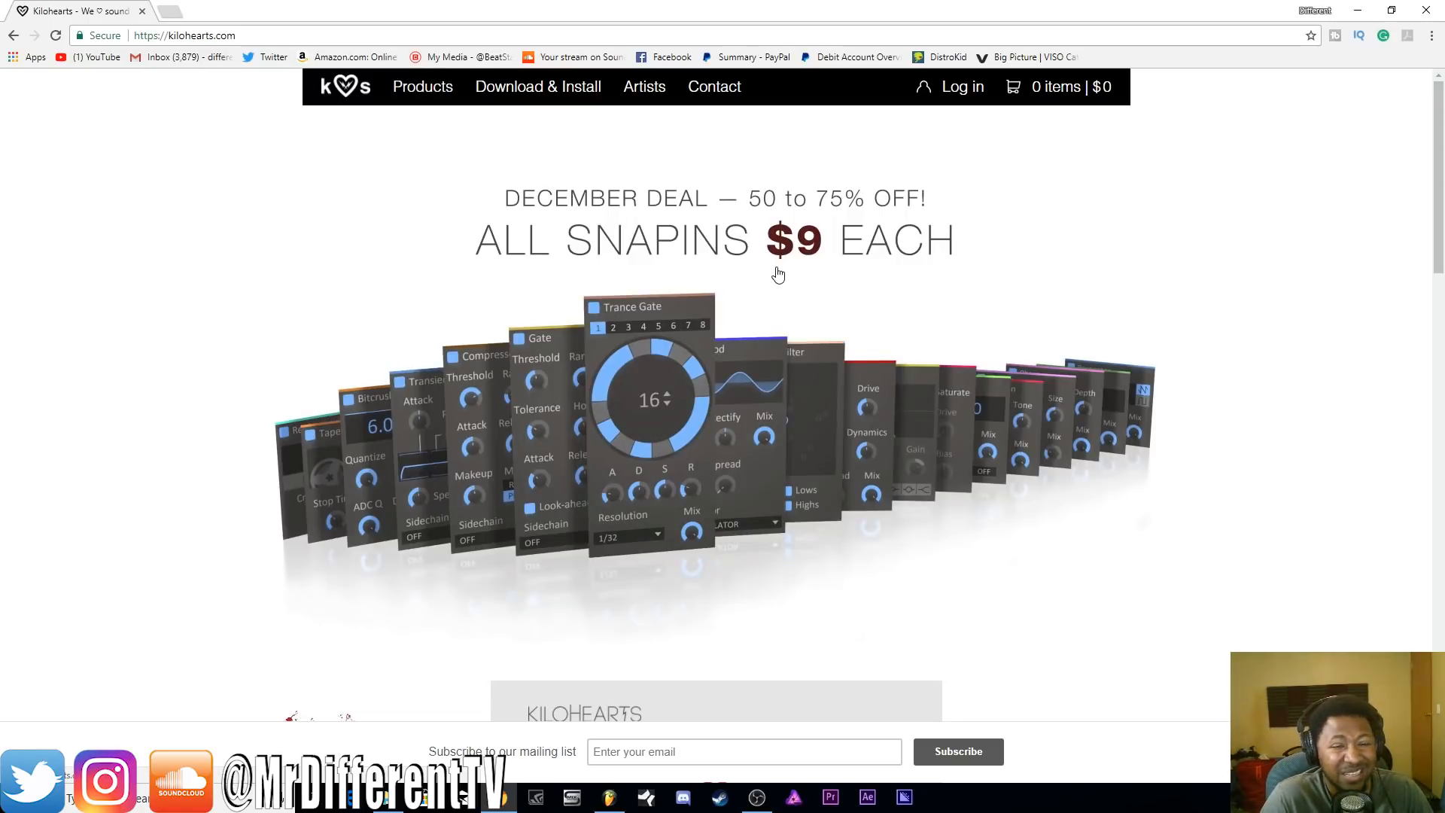
{"action": "scroll", "coordinate": [789, 269], "scroll_direction": "down", "scroll_amount": 20}
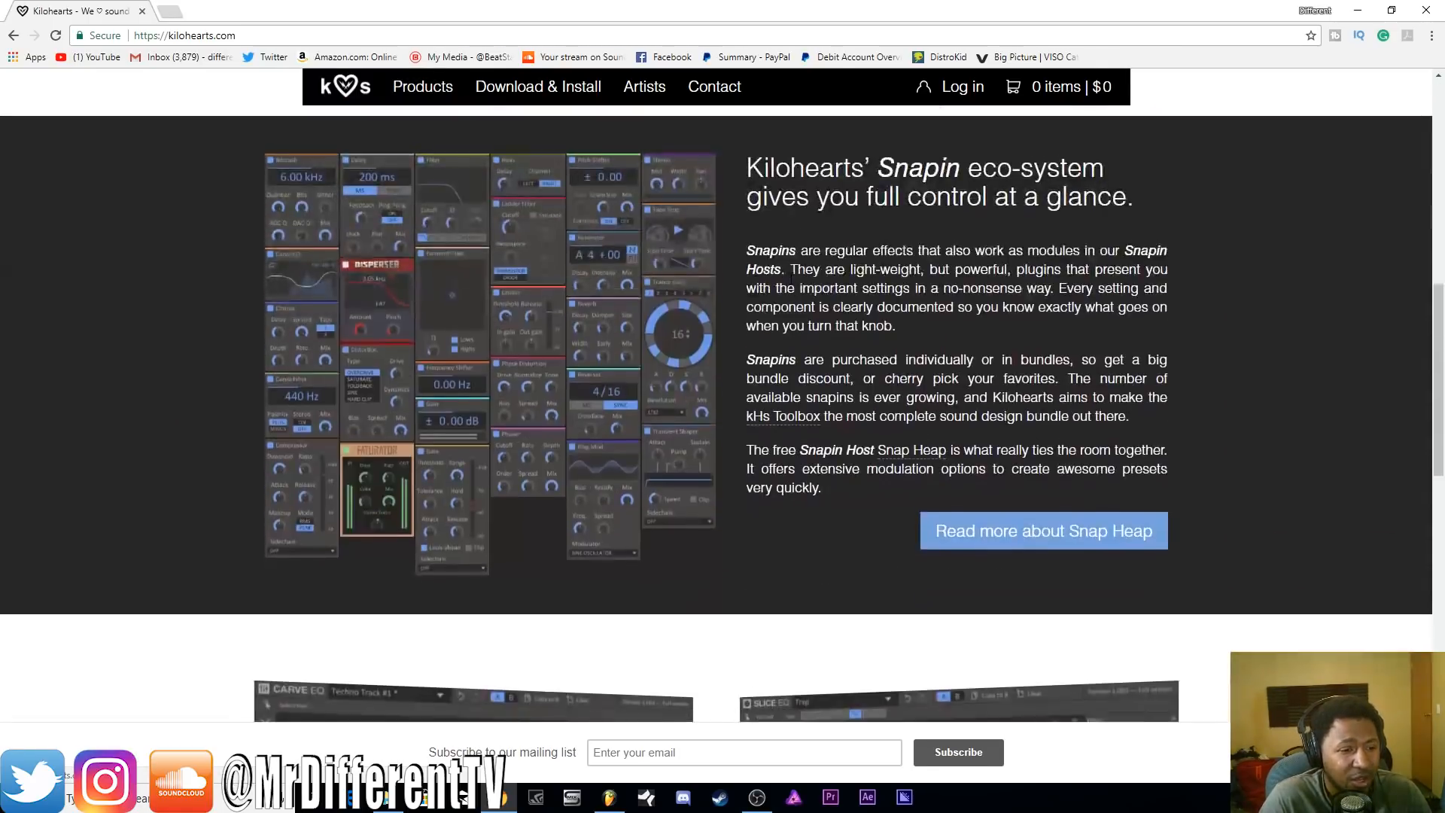
{"action": "scroll", "coordinate": [796, 281], "scroll_direction": "up", "scroll_amount": 10}
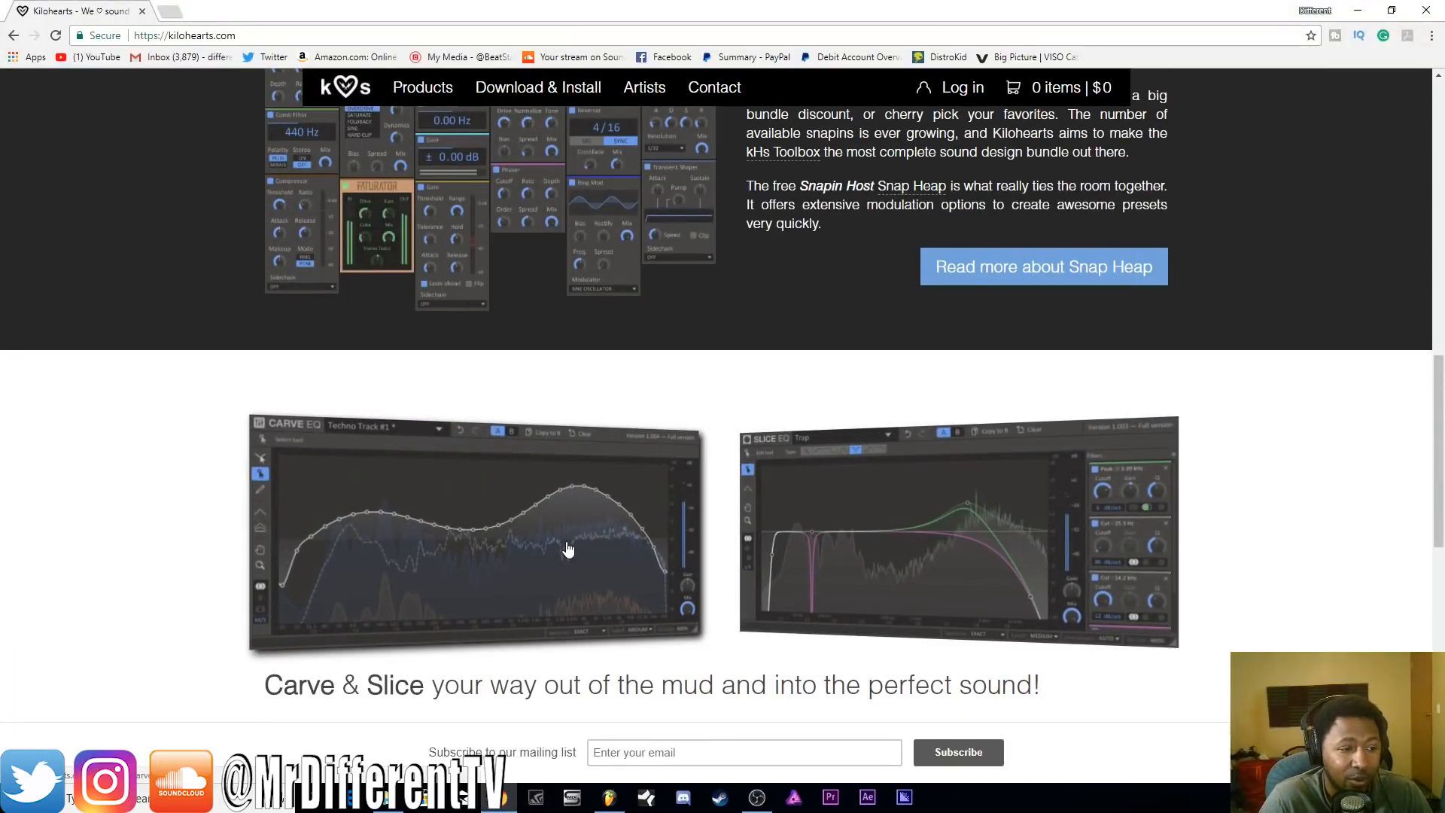
{"action": "scroll", "coordinate": [615, 503], "scroll_direction": "up", "scroll_amount": 1}
{"action": "scroll", "coordinate": [614, 499], "scroll_direction": "down", "scroll_amount": 1}
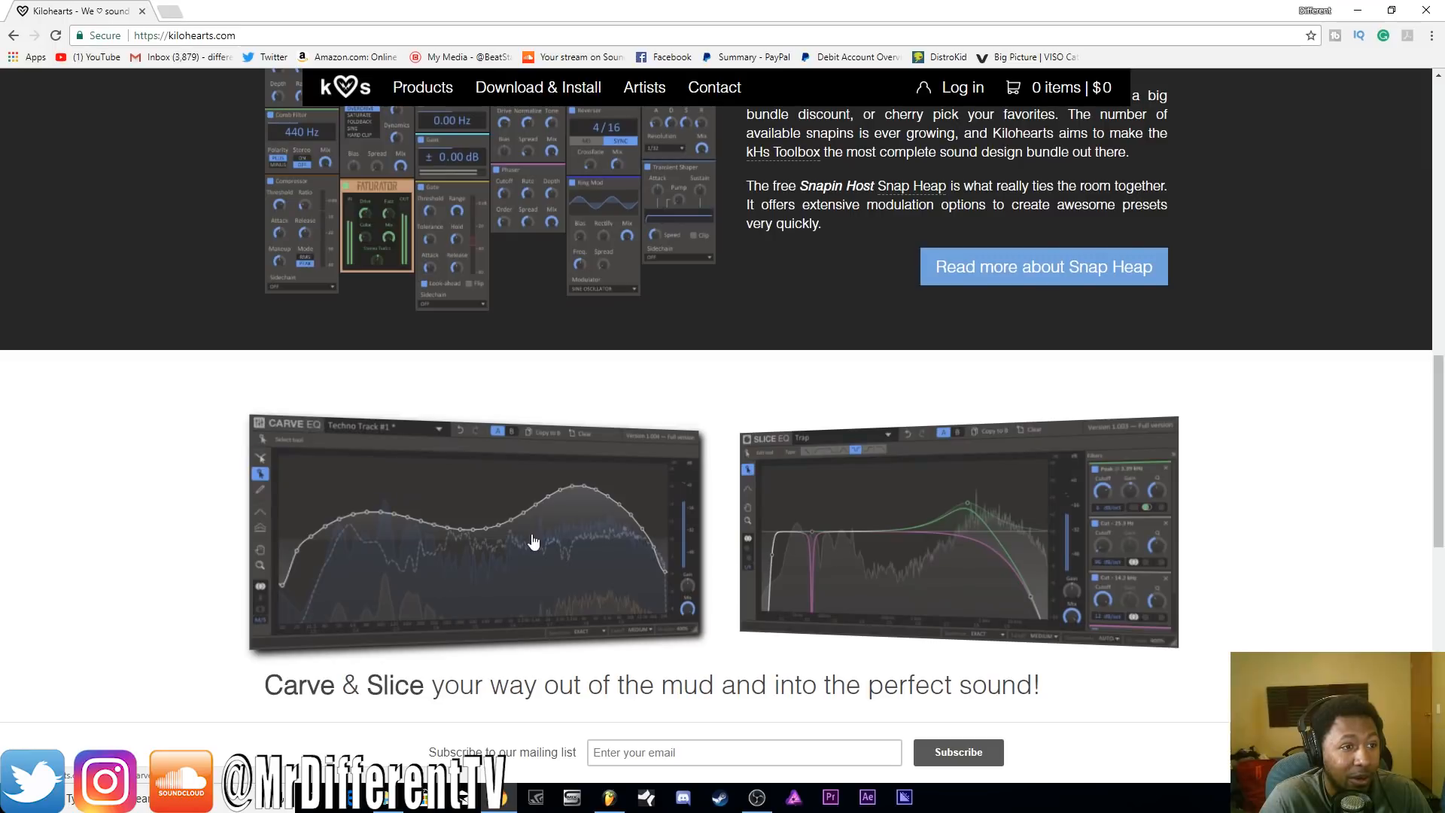
{"action": "scroll", "coordinate": [974, 523], "scroll_direction": "down", "scroll_amount": 2}
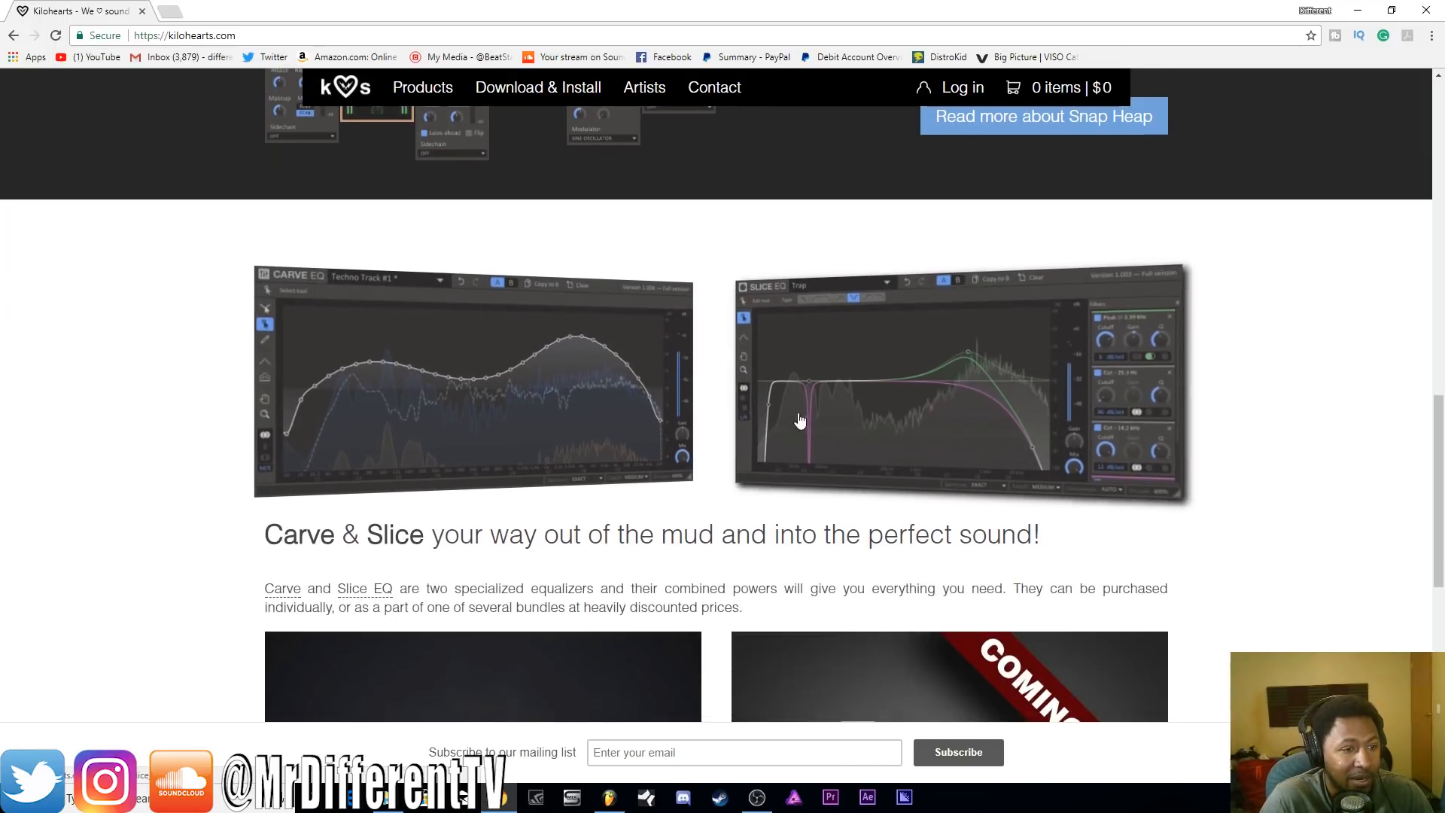
{"action": "scroll", "coordinate": [783, 320], "scroll_direction": "up", "scroll_amount": 2}
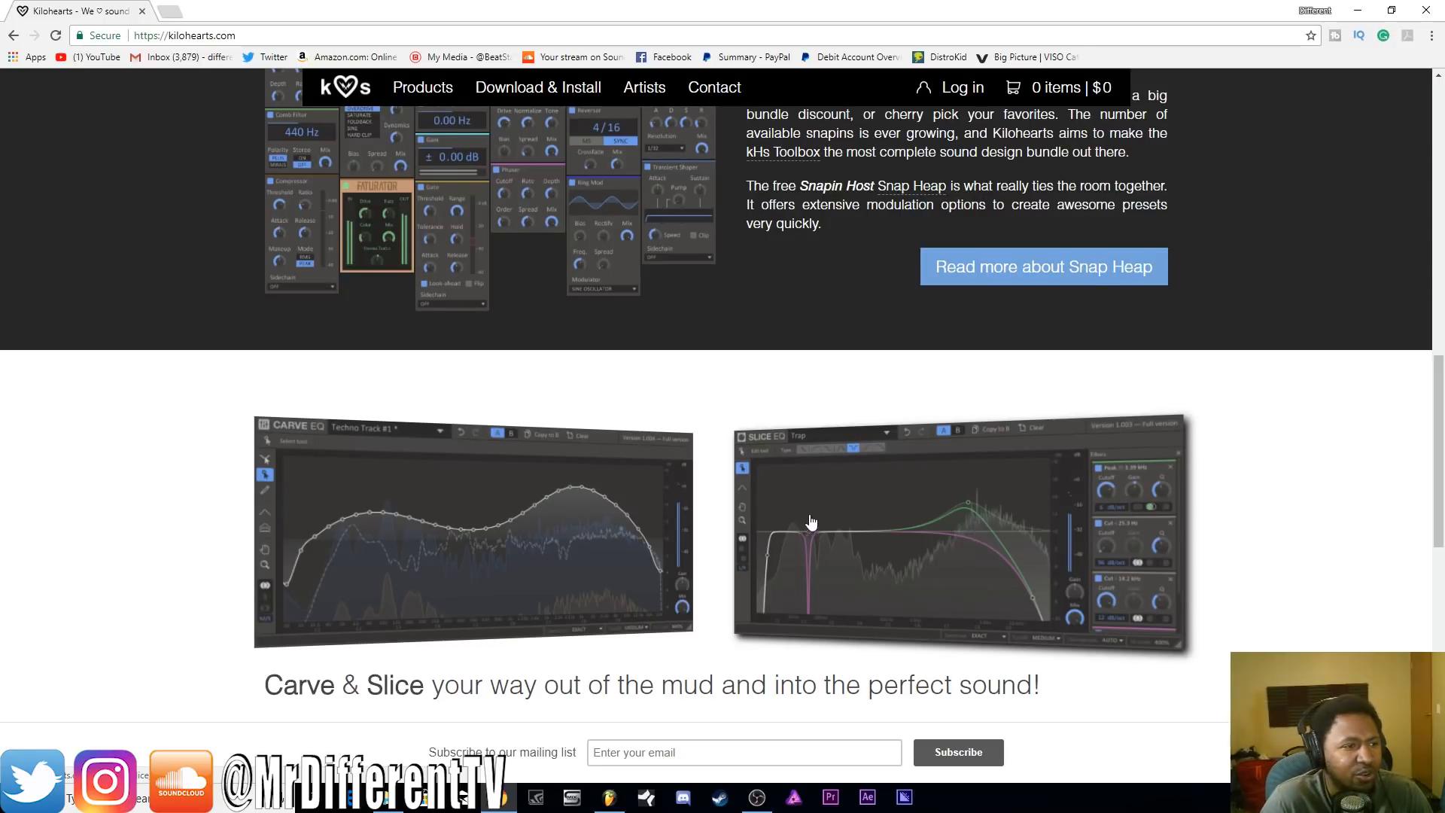
{"action": "scroll", "coordinate": [811, 521], "scroll_direction": "up", "scroll_amount": 5}
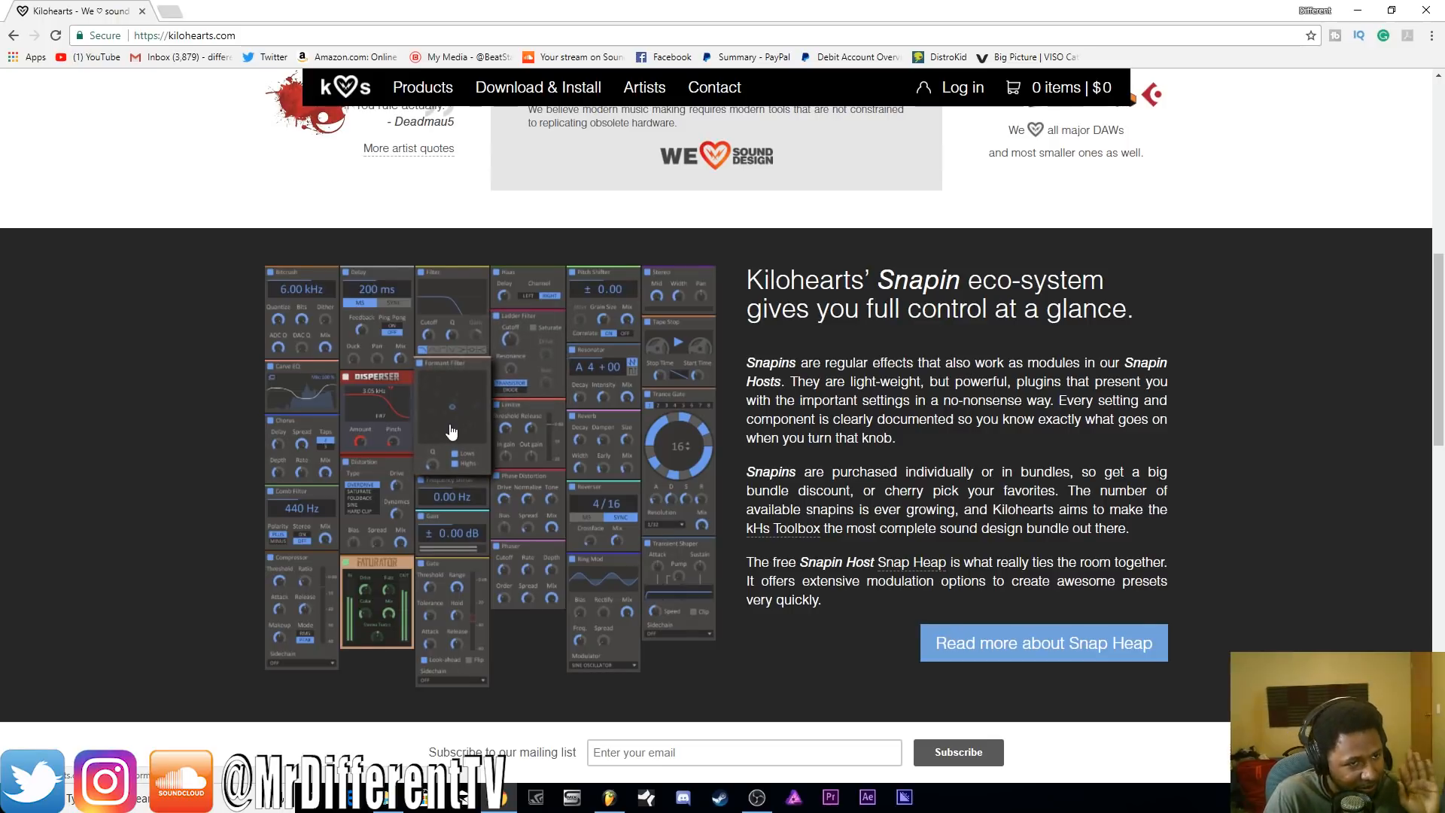
Switch back to FL Studio and bring the Snap Heap window on the piano loop to the front
{"action": "left_click", "coordinate": [1357, 10]}
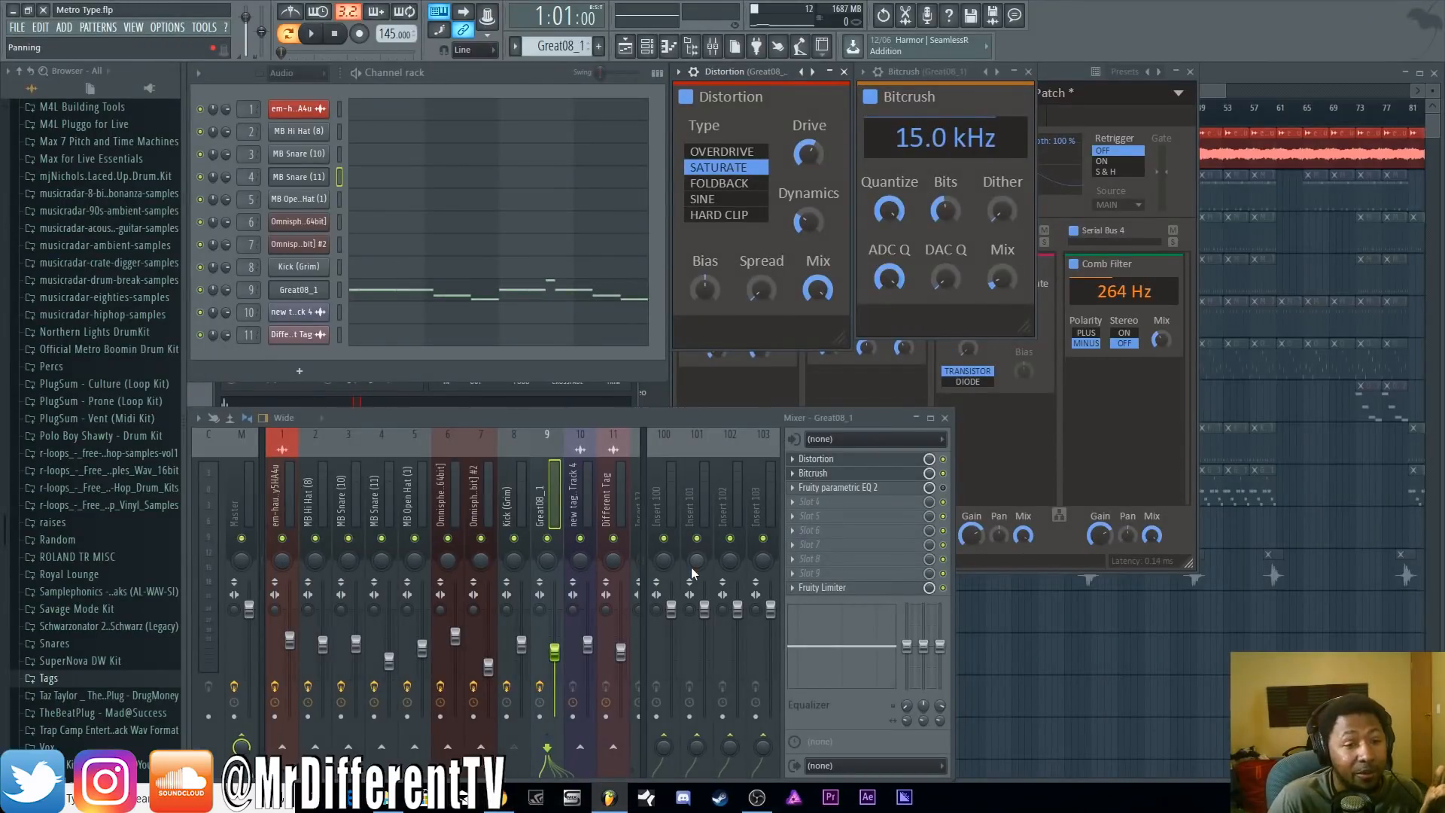
{"action": "left_click", "coordinate": [1065, 64]}
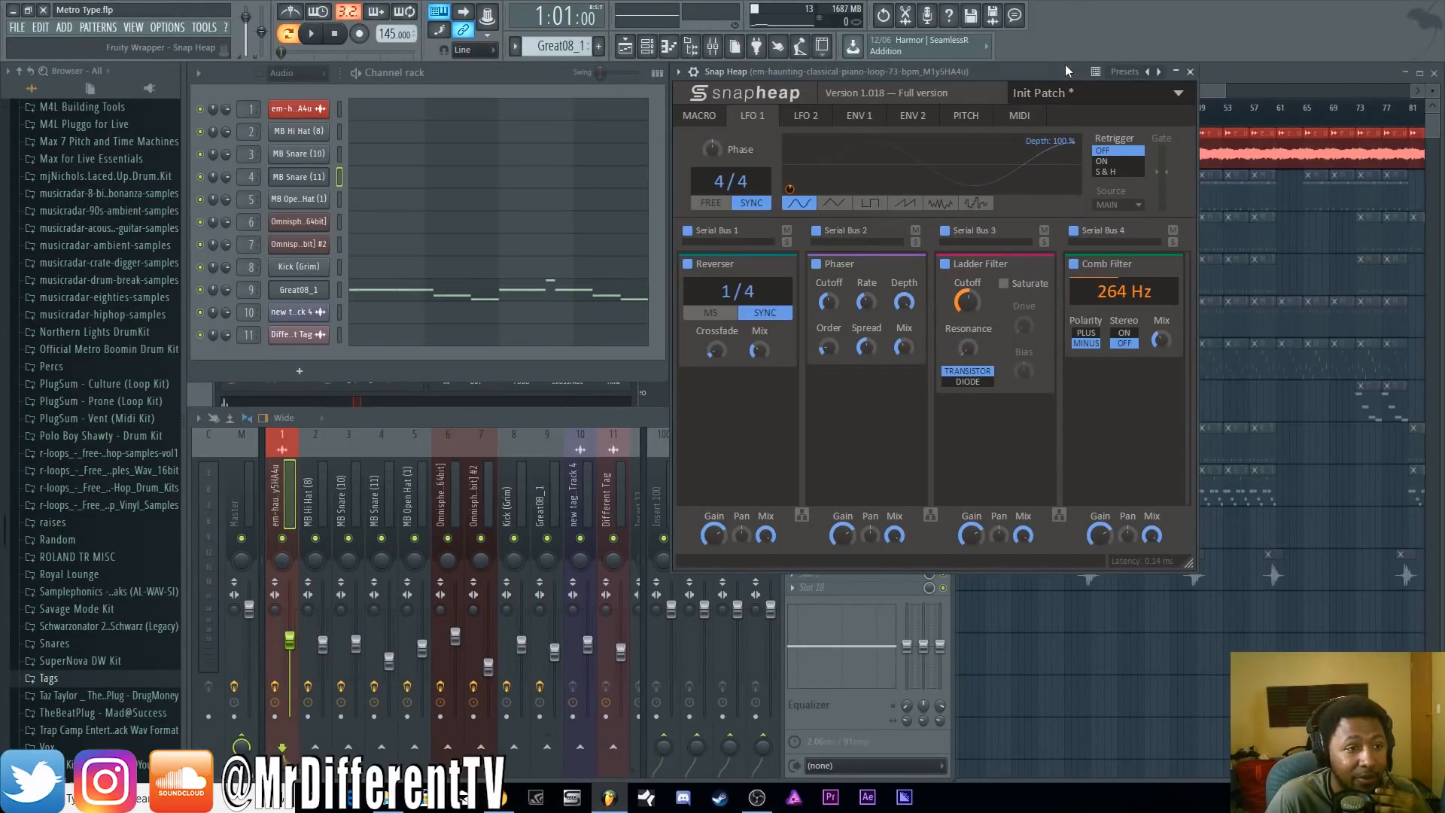